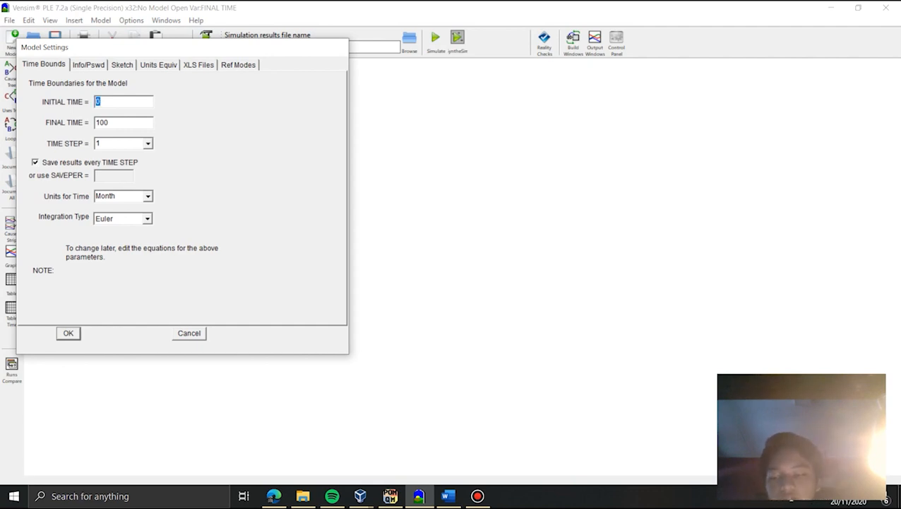
Step: Set the model's time bounds to initial time 2020, final time 2025, time step 1 and time units of Year
type("2020")
key("Tab")
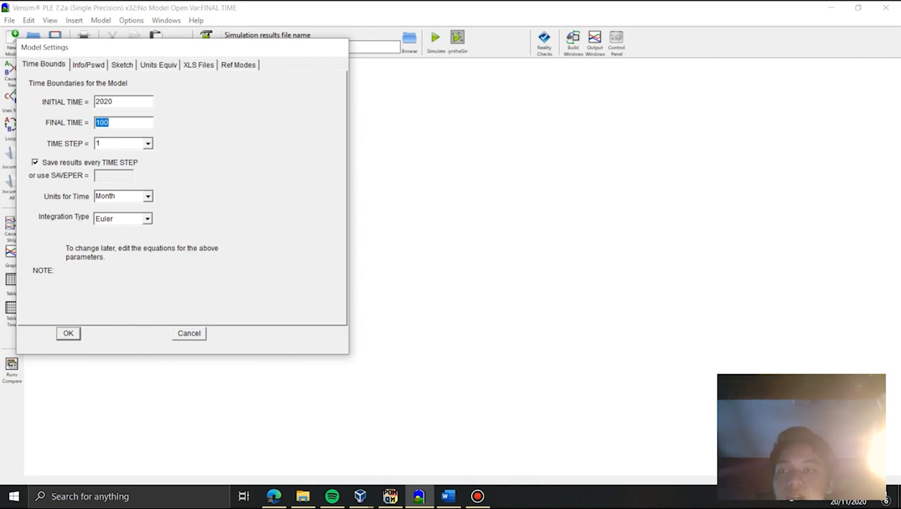
type("2025")
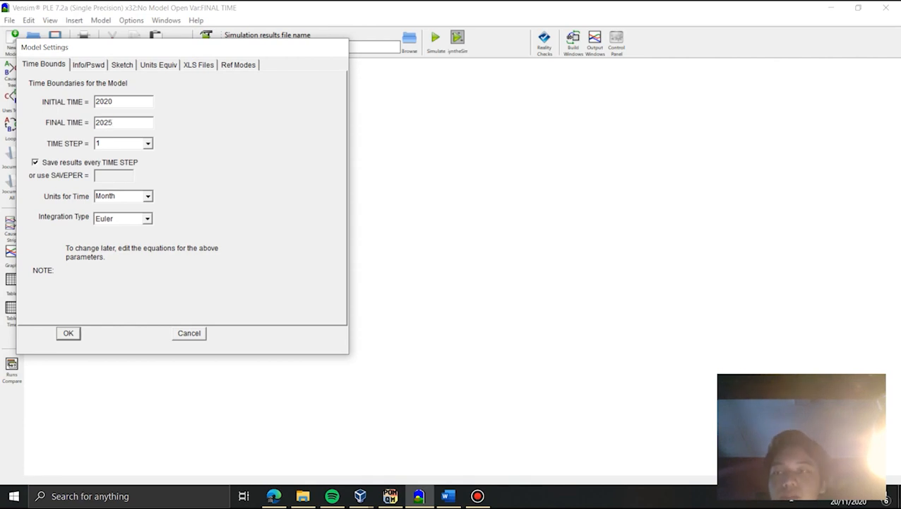
left_click(148, 143)
left_click(148, 144)
left_click(147, 143)
left_click(147, 144)
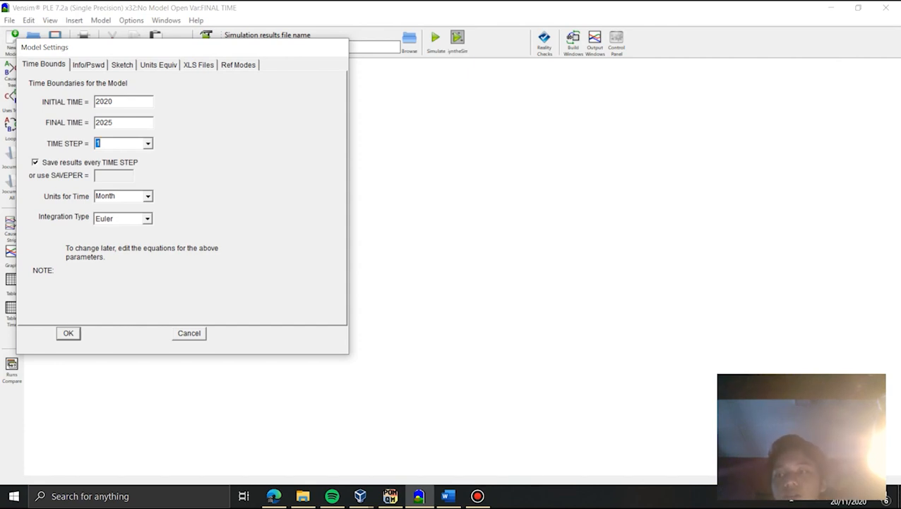
left_click(148, 197)
scroll(117, 229, "up", 1)
left_click(113, 208)
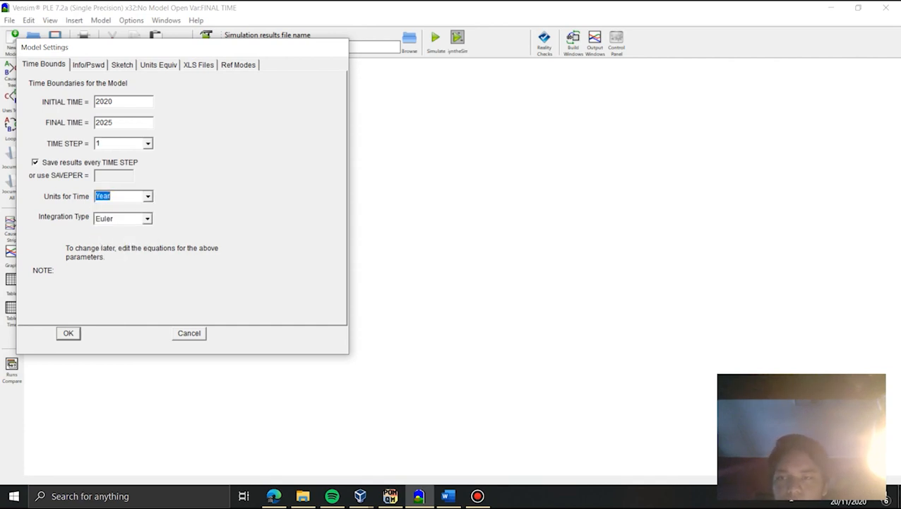
key("Return")
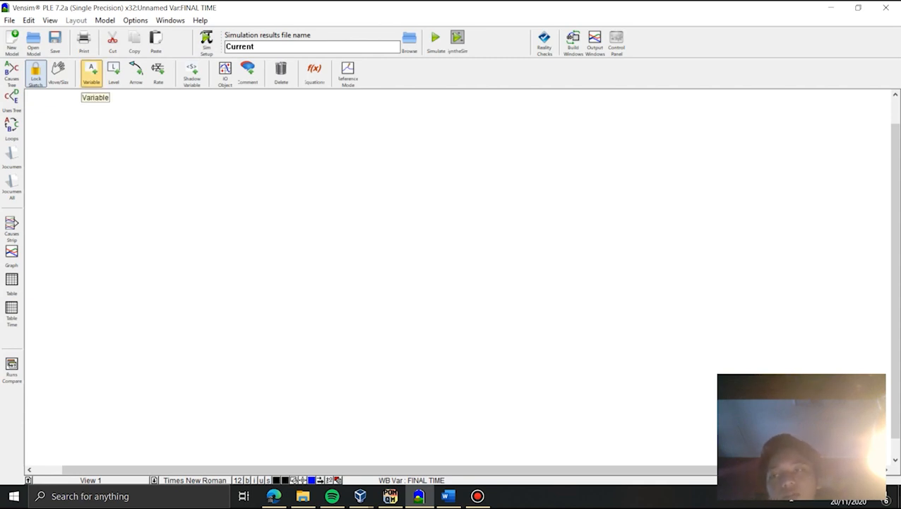
Step: Add a variable named "Produksi Kabel Serat Optik" in the left-central area of the sketch, then shift it slightly down and to the right
left_click(91, 73)
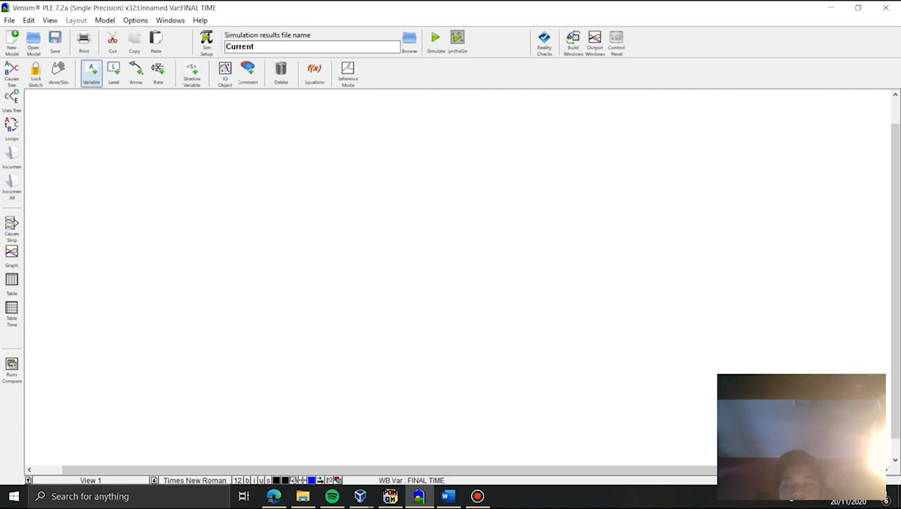
left_click(227, 228)
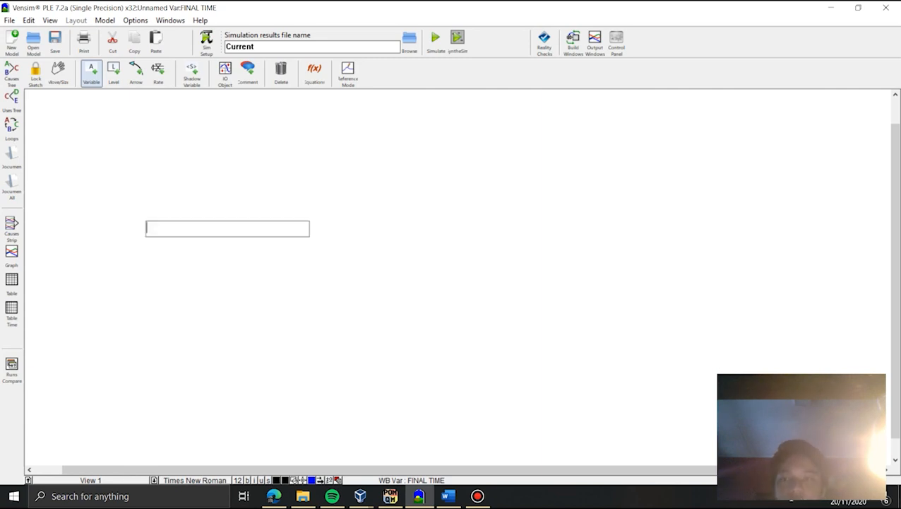
type("Produksi")
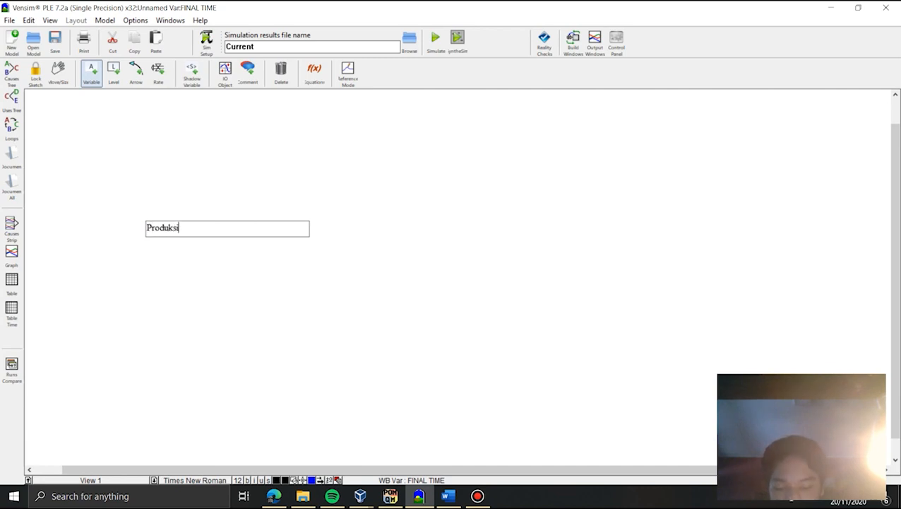
type(" Kabel SErat")
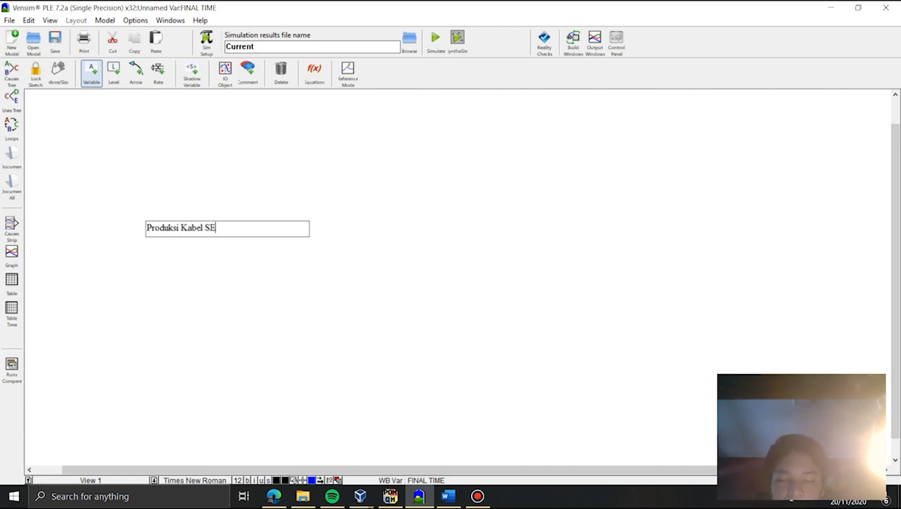
key("BackSpace")
key("BackSpace")
key("BackSpace")
key("BackSpace")
type("erat Optik")
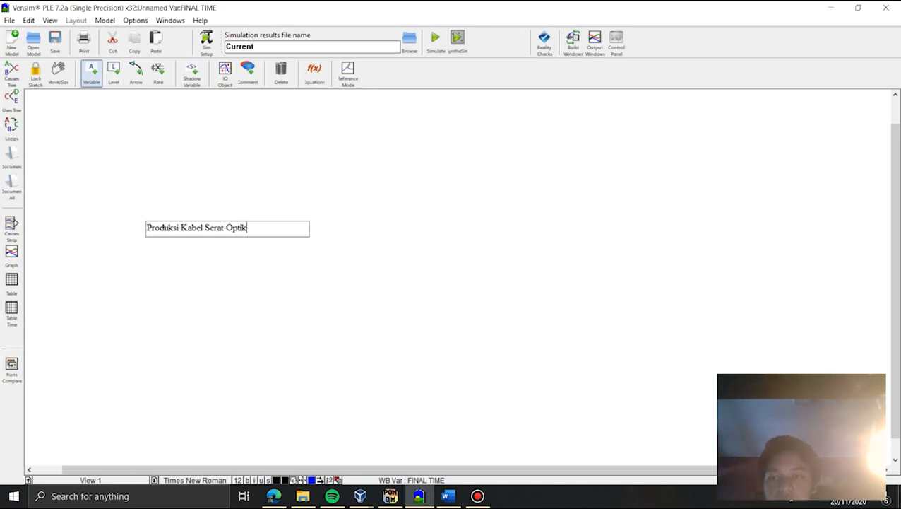
key("Return")
left_click_drag(227, 229, 243, 237)
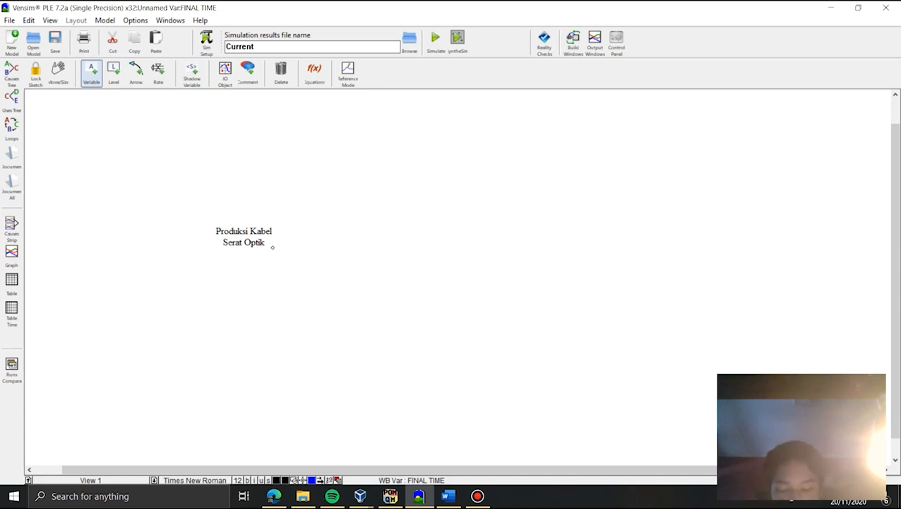
Step: Add a variable named "Bahan Baku Kabel Serat Optik" above the Produksi Kabel Serat Optik variable
left_click(215, 128)
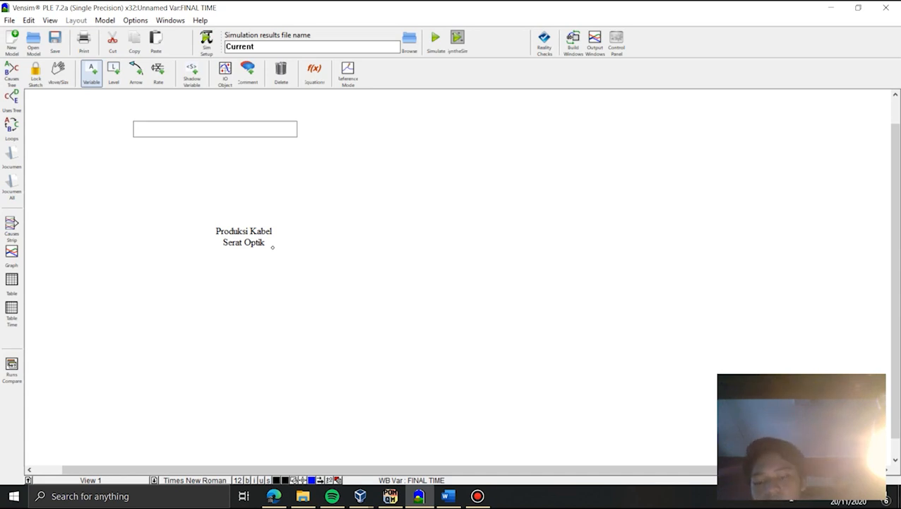
type("Bahan ")
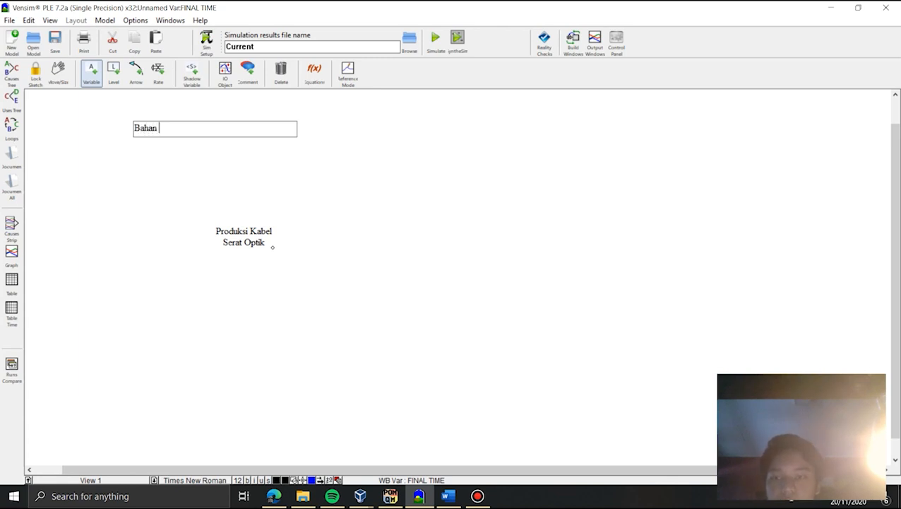
type("Baku Kabel ")
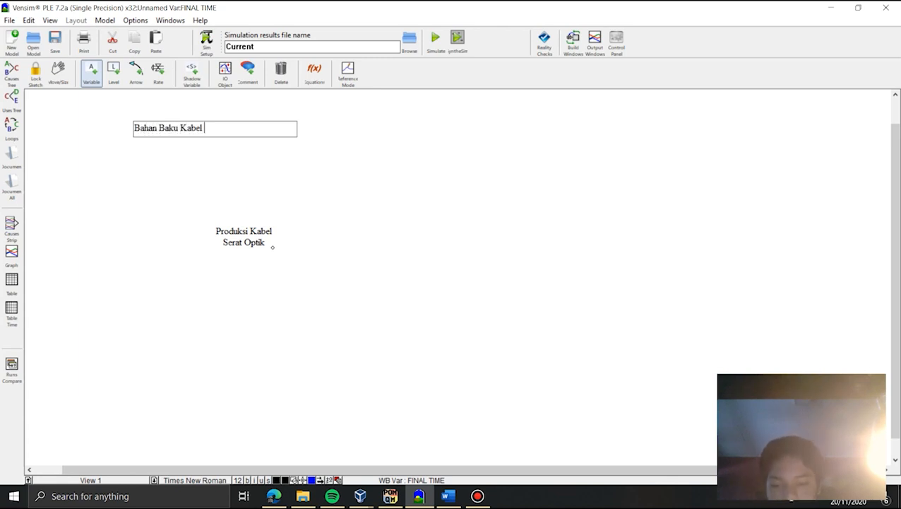
type("Serat Optik")
key("Return")
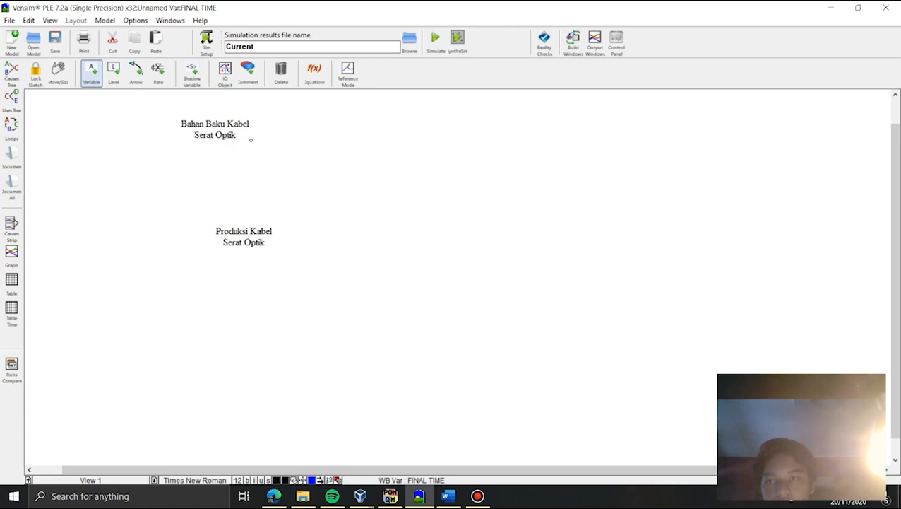
Step: Add a variable named "Tingkat Permintaan Kabel Serat Optik" to the upper left of Produksi Kabel Serat Optik
left_click(98, 171)
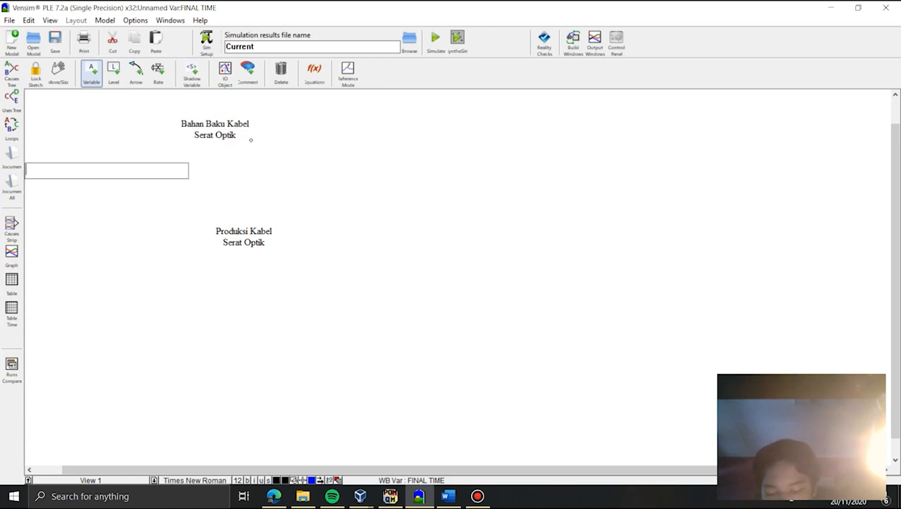
type("Tingkat Pe")
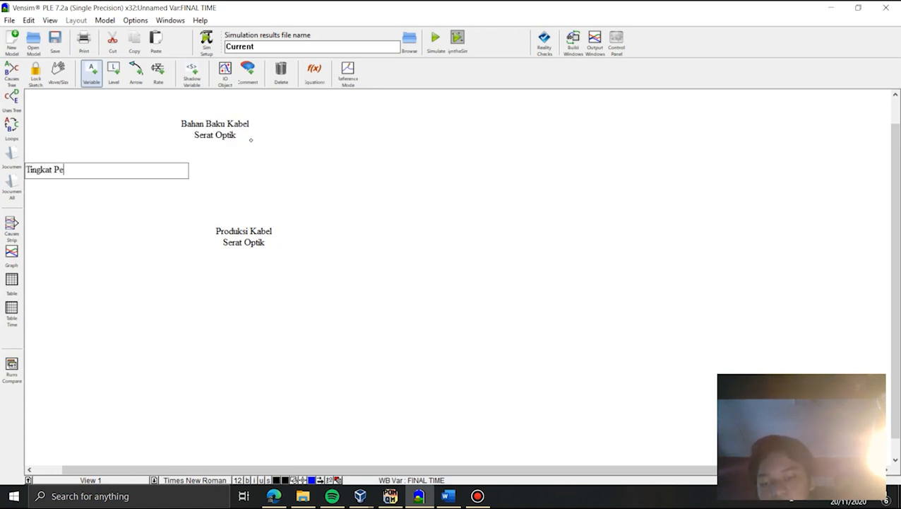
type("rmintaan Kabel Ser")
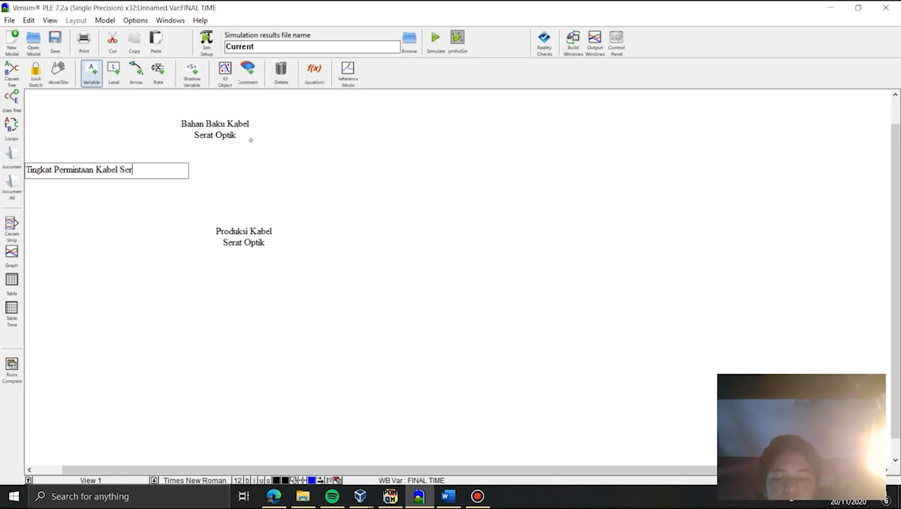
type("at Optik")
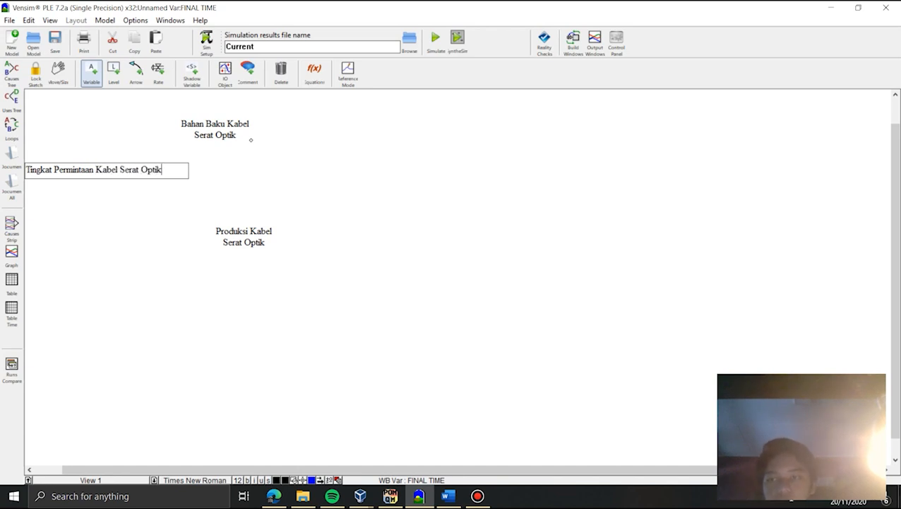
key("Return")
Step: Add a variable named "Jumlah Pabrik" to the lower left of Produksi Kabel Serat Optik
left_click(90, 306)
type("Jumlah")
key("BackSpace")
type("P")
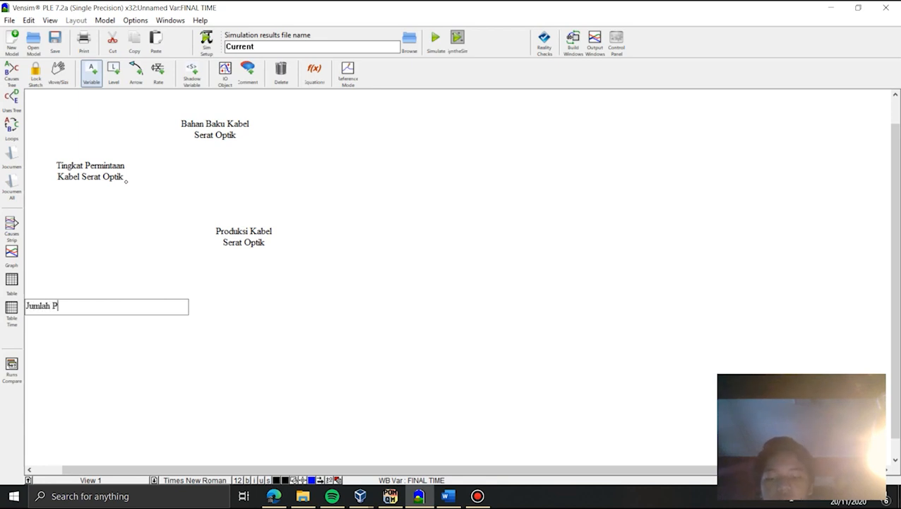
type("abrik")
key("Return")
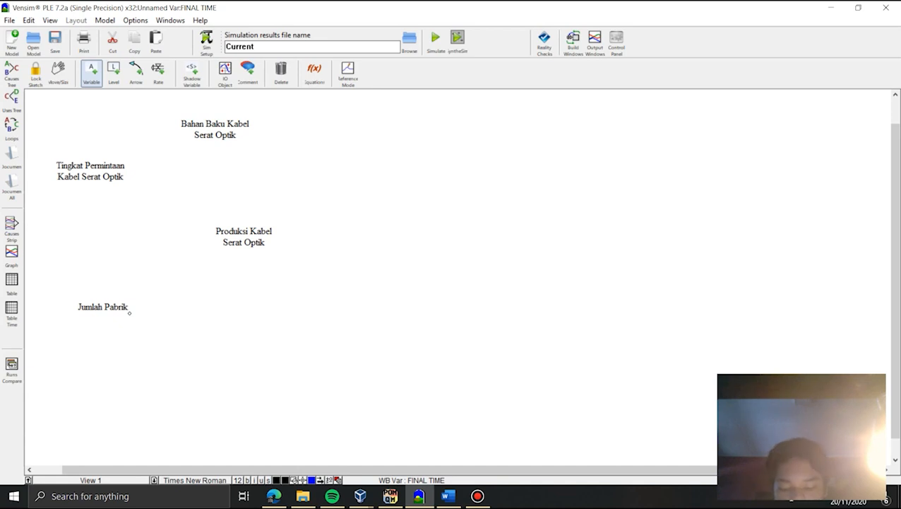
Step: Add a variable named "Produksi Barang Cacat" to the right of Bahan Baku Kabel Serat Optik
left_click(308, 127)
type("Produksi Barang ")
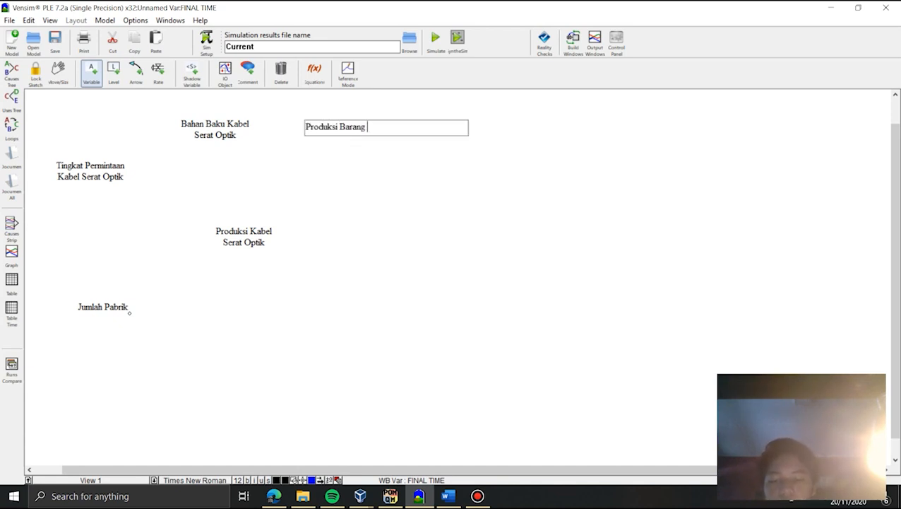
type("Cacat")
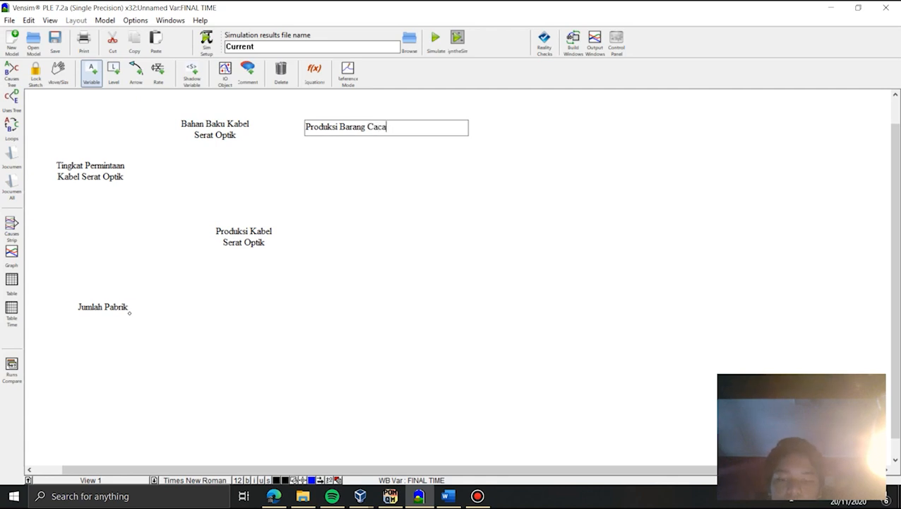
key("Return")
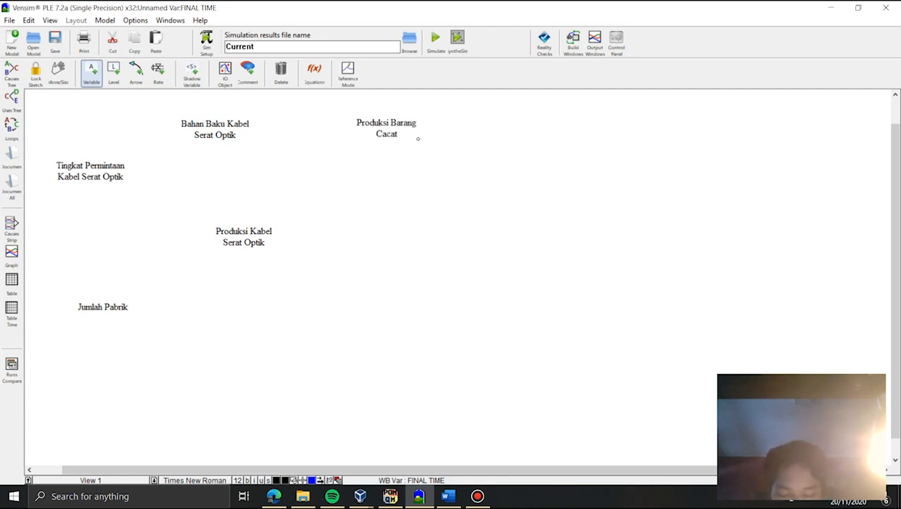
Step: Add a variable named "Jumlah Tenaga Kerja" to the lower right of Produksi Kabel Serat Optik
left_click(306, 323)
type("J")
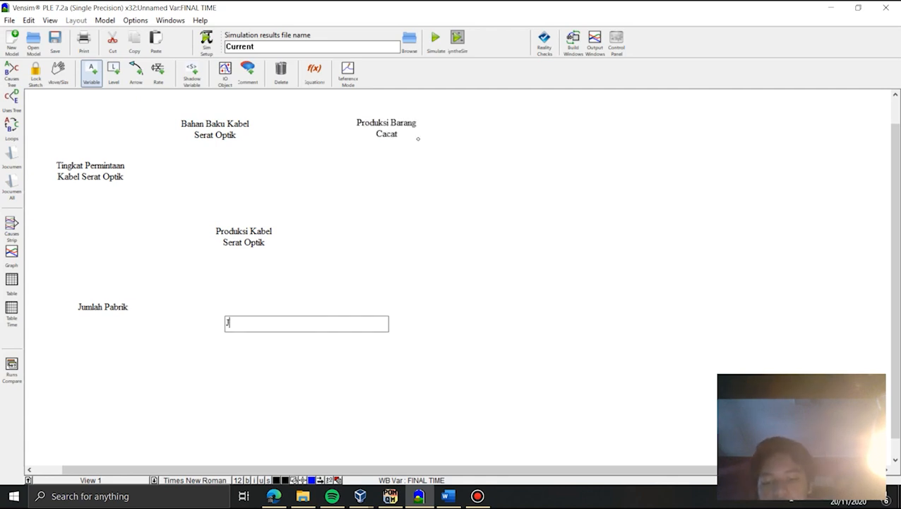
type("umlah Tenaga Kerja")
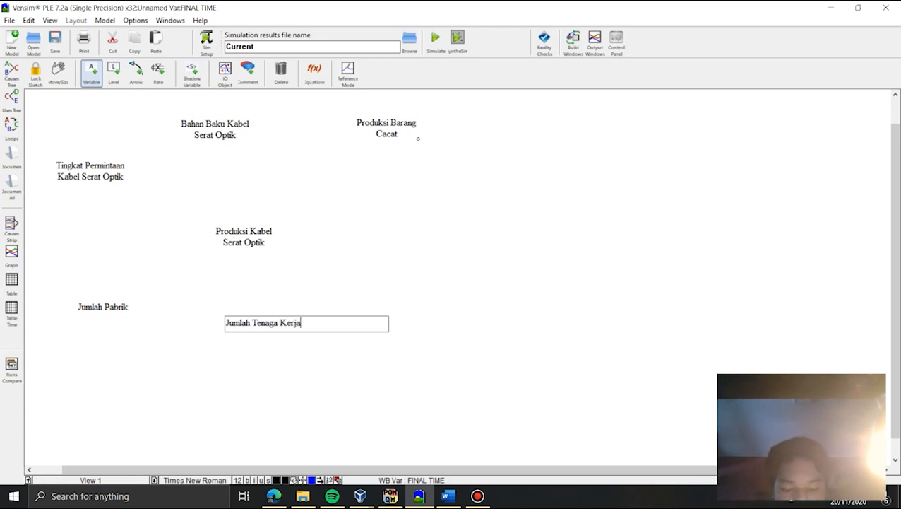
key("Return")
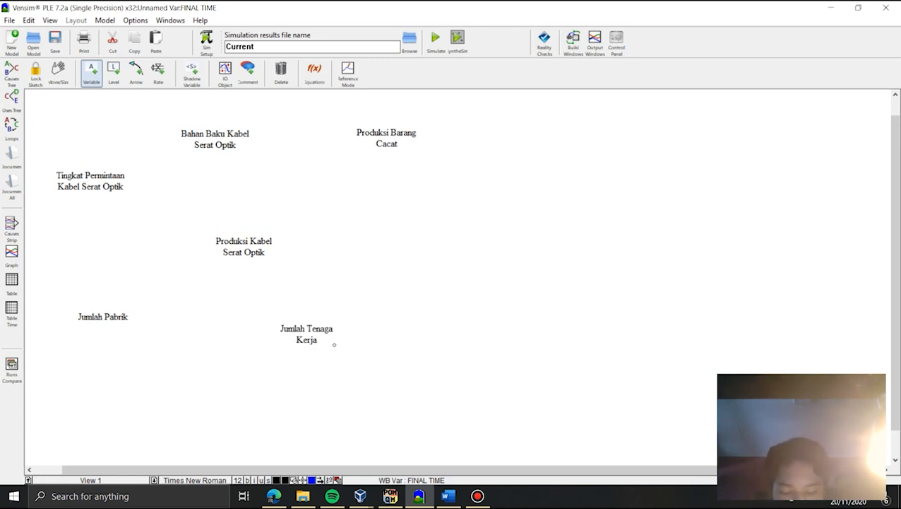
Step: Add a variable named "Stok Kabel Serat Optik" to the right of Produksi Kabel Serat Optik
left_click(359, 247)
type("S")
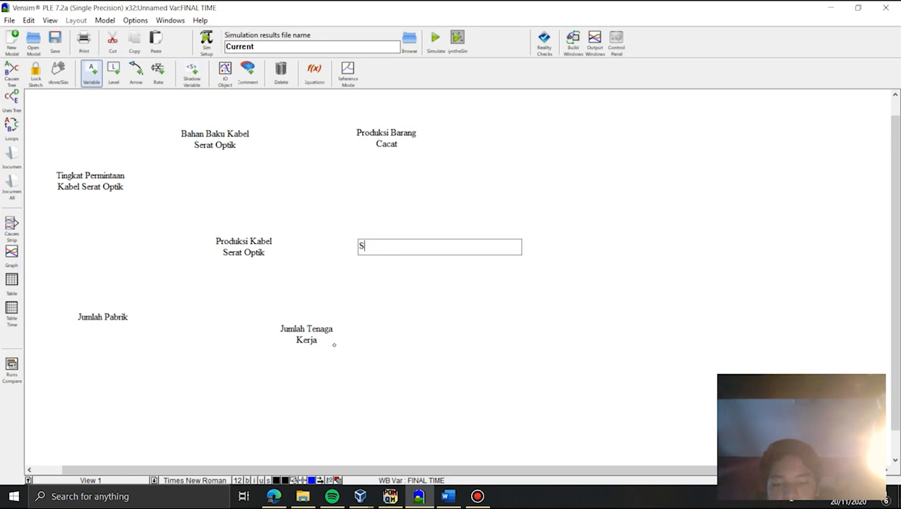
type("tok Kabel ")
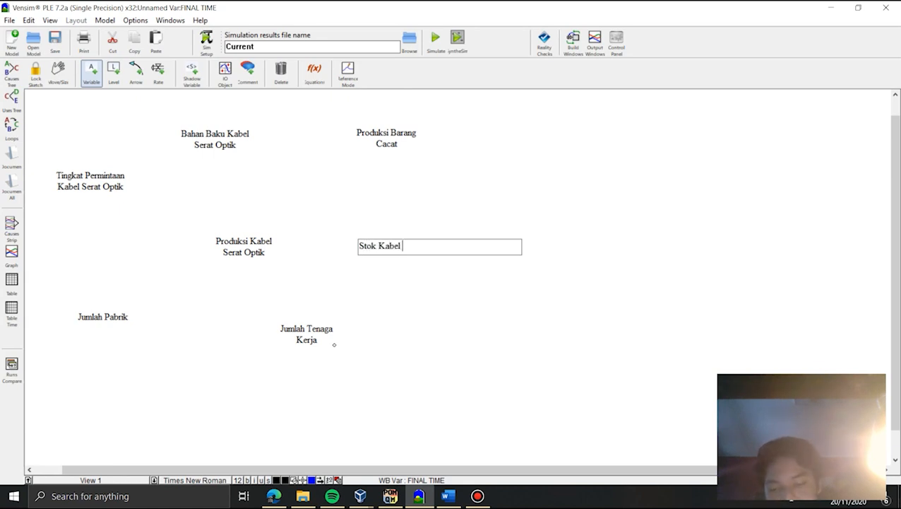
type("Serat Optik")
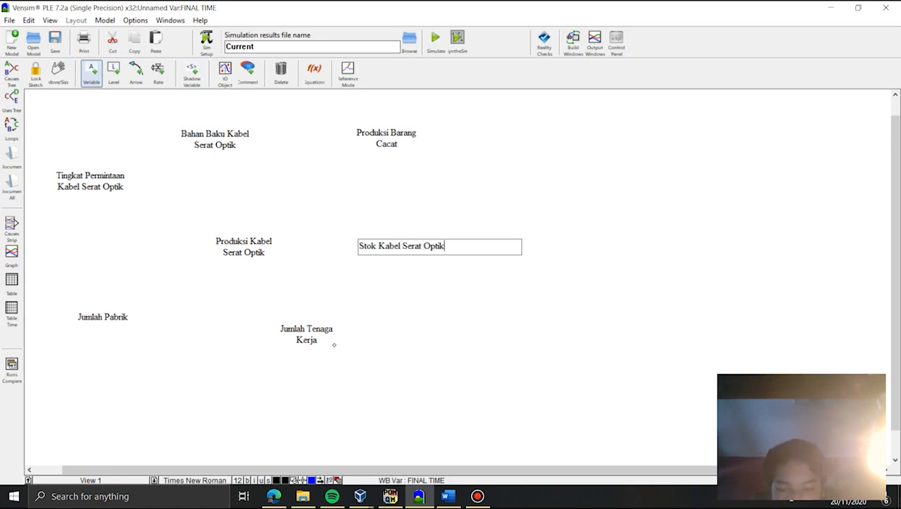
key("Return")
right_click(472, 257)
key("Escape")
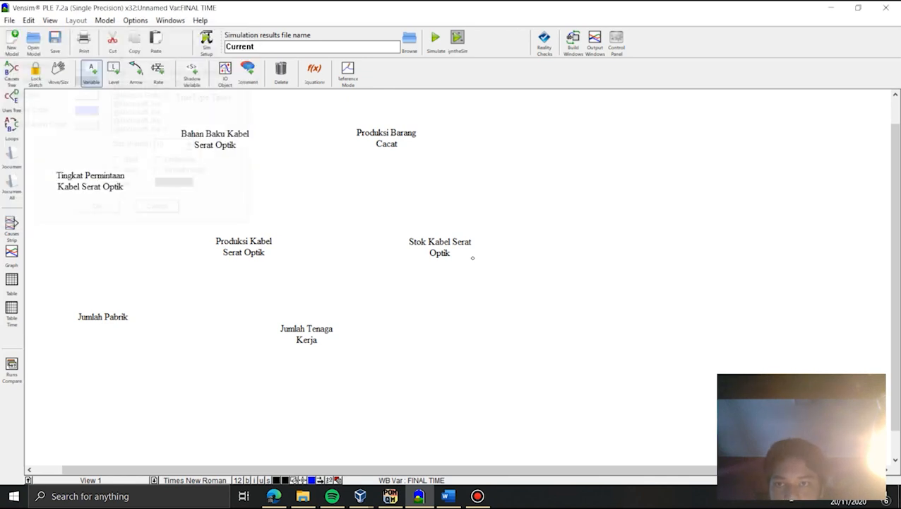
Step: Add a variable named "Penggunaan Kabel Serat Optik" to the right of Produksi Barang Cacat
left_click(447, 137)
type("P")
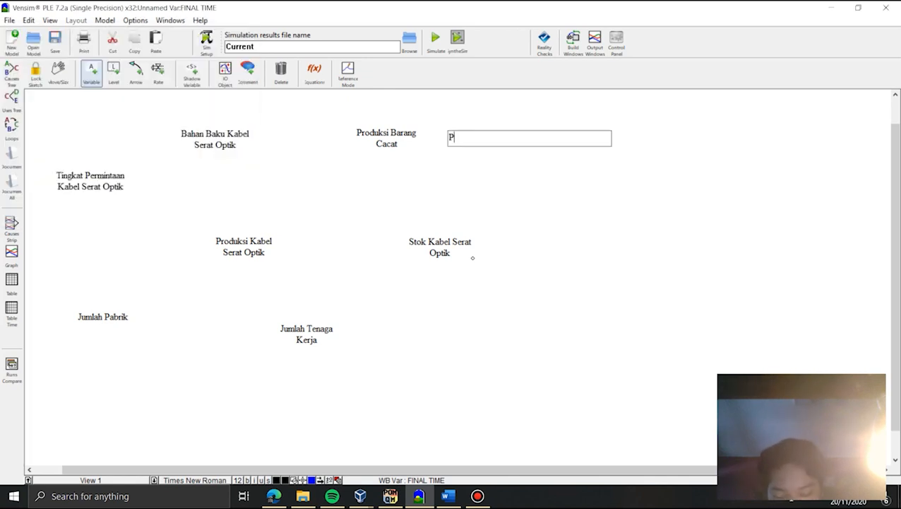
type("enggunaan ")
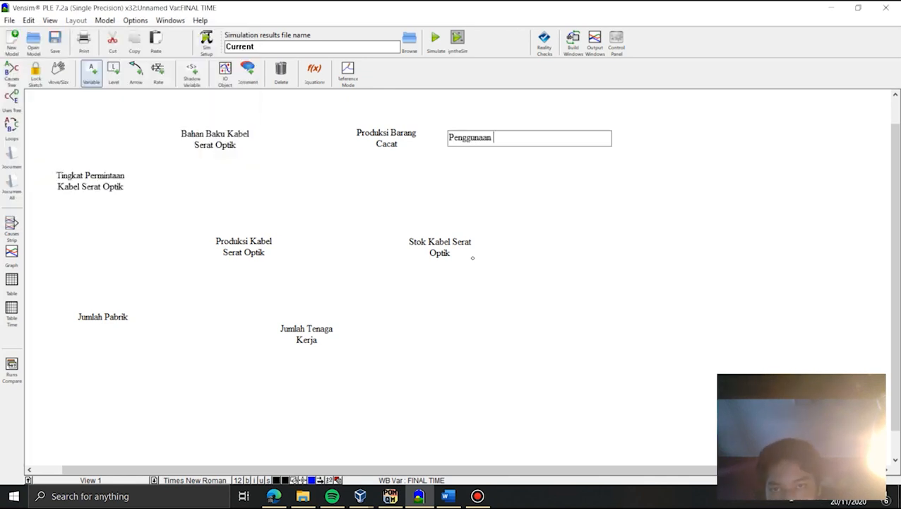
type("Kabel Ser")
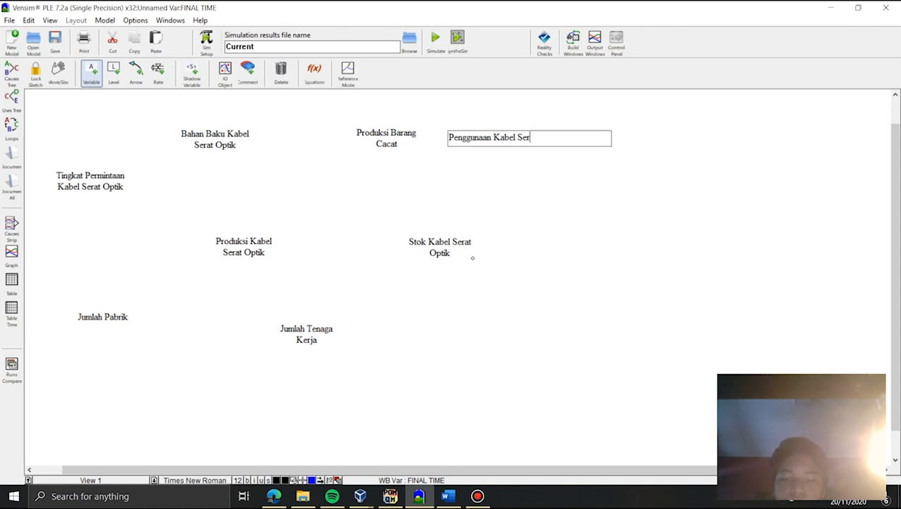
type("at Optik")
key("Return")
Step: Add a variable named "Harga Kabel Serat Optik" to the lower right of Penggunaan Kabel Serat Optik
left_click(573, 196)
type("Harga Ka")
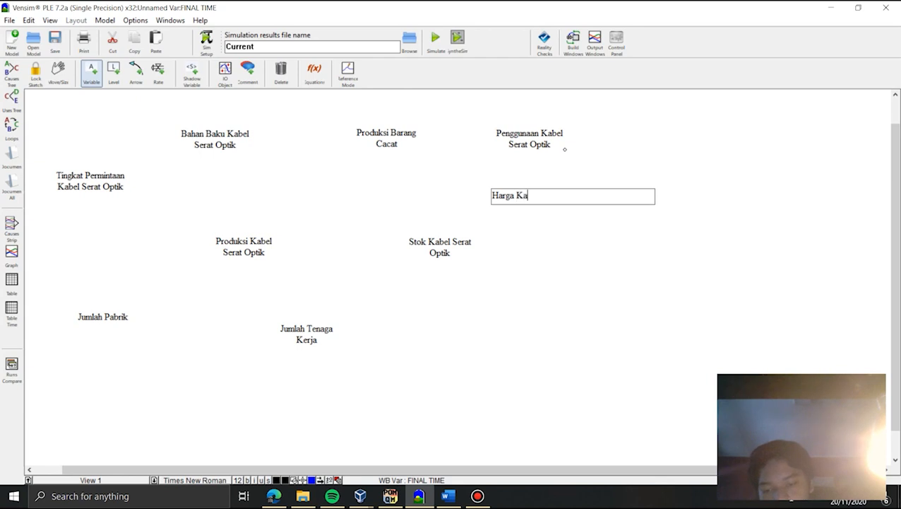
type("bel Serat Optik")
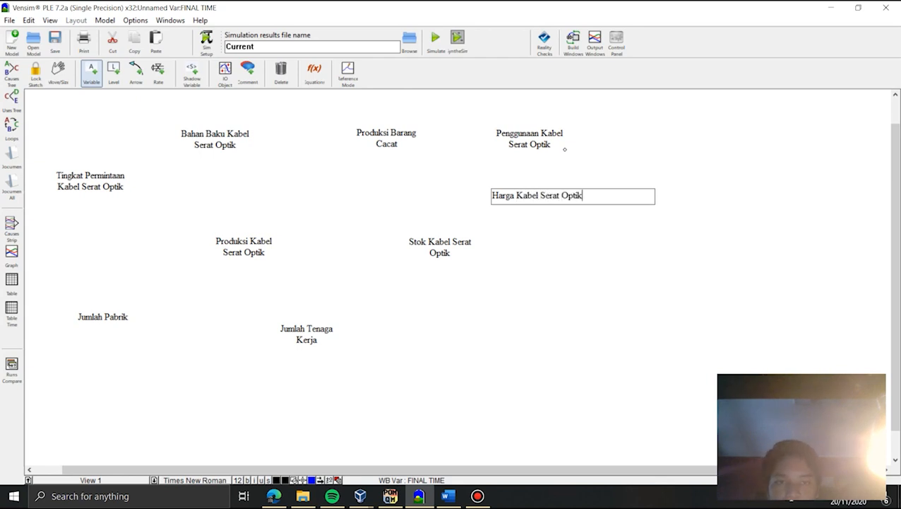
key("Return")
Step: Add a variable named "Ekspor Kabel Serat Optik" to the lower right of Stok Kabel Serat Optik
left_click(530, 280)
type("Ek")
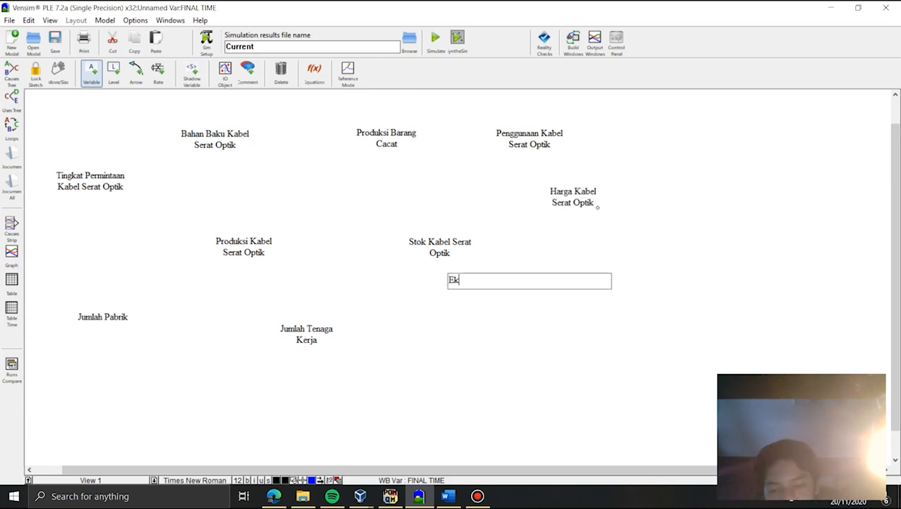
type("spor Kabel Sera")
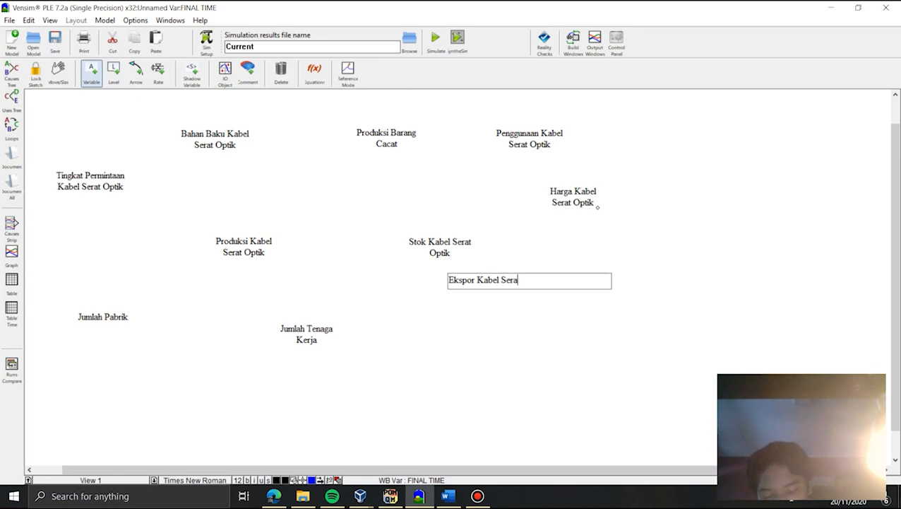
type("t Optik")
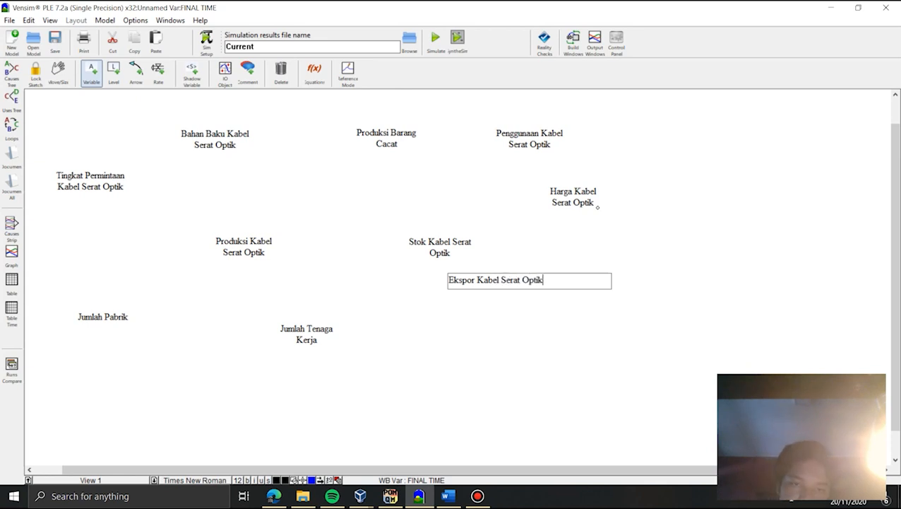
key("Return")
Step: Add a variable named "Impor Kabel Serat Optik" to the right of Jumlah Tenaga Kerja and space the two variables slightly apart
left_click(339, 327)
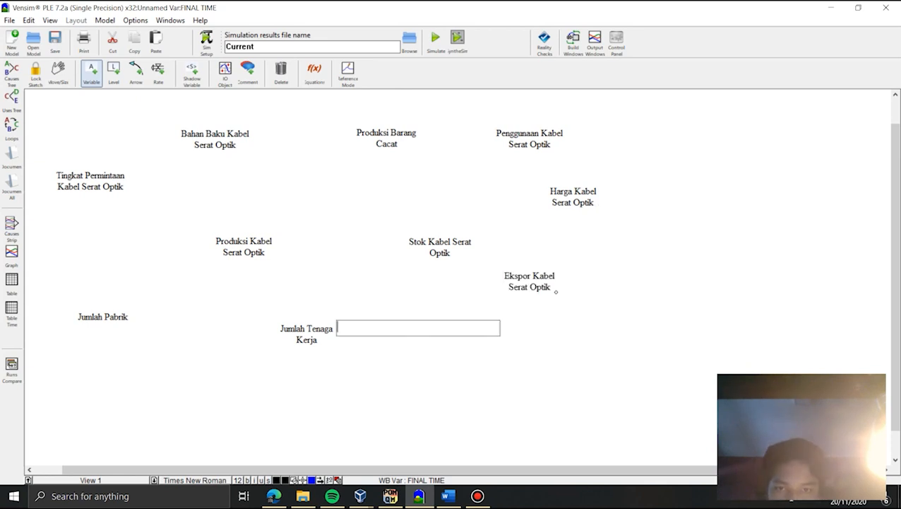
type("Impor Kabel")
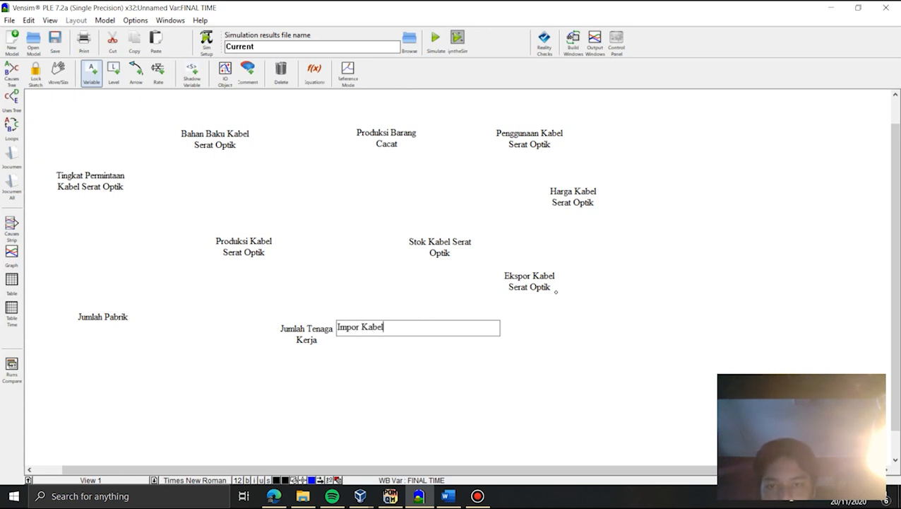
type(" Serat Optik")
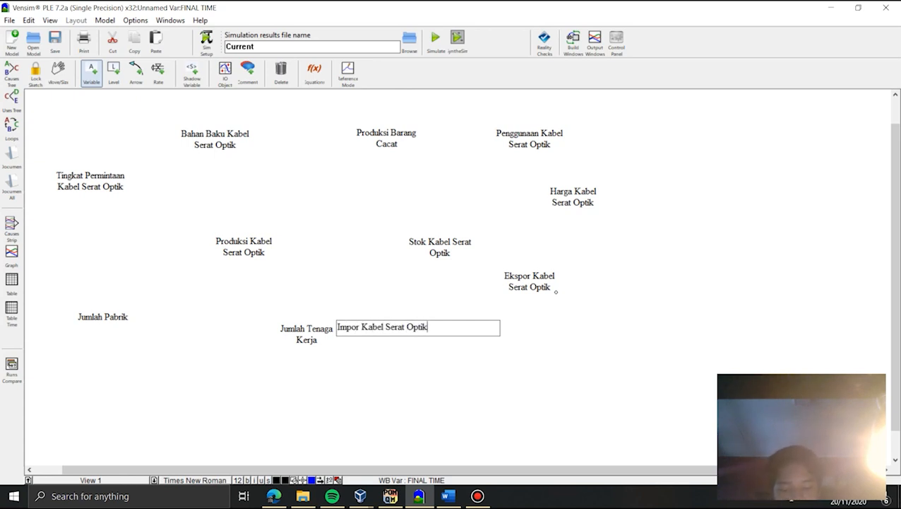
key("Return")
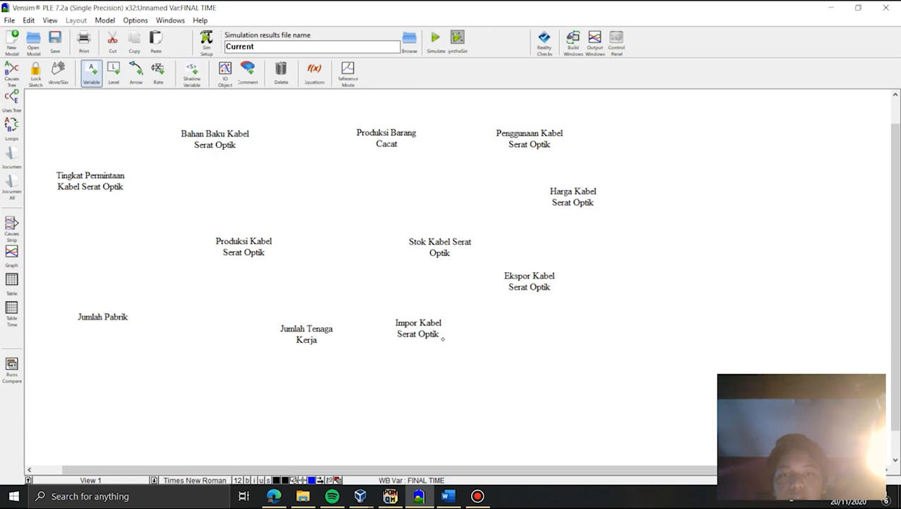
left_click_drag(443, 338, 450, 340)
left_click_drag(334, 344, 318, 339)
Step: Draw arrows from Bahan Baku Kabel Serat Optik, Tingkat Permintaan Kabel Serat Optik and Jumlah Pabrik to Produksi Kabel Serat Optik
left_click(136, 73)
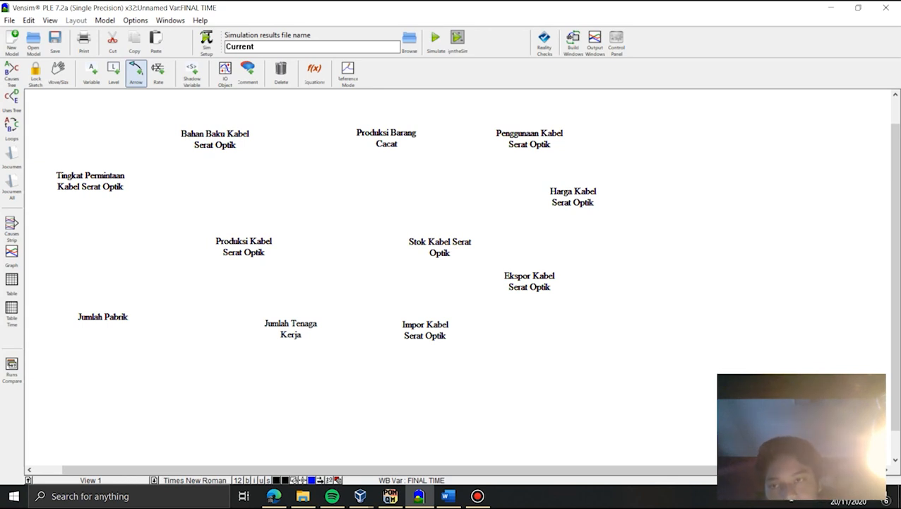
left_click_drag(217, 145, 243, 245)
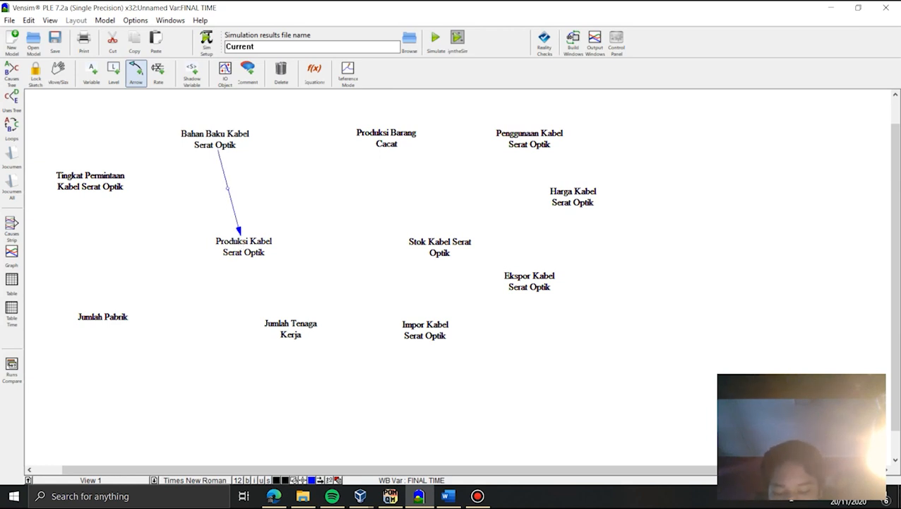
left_click_drag(90, 185, 240, 244)
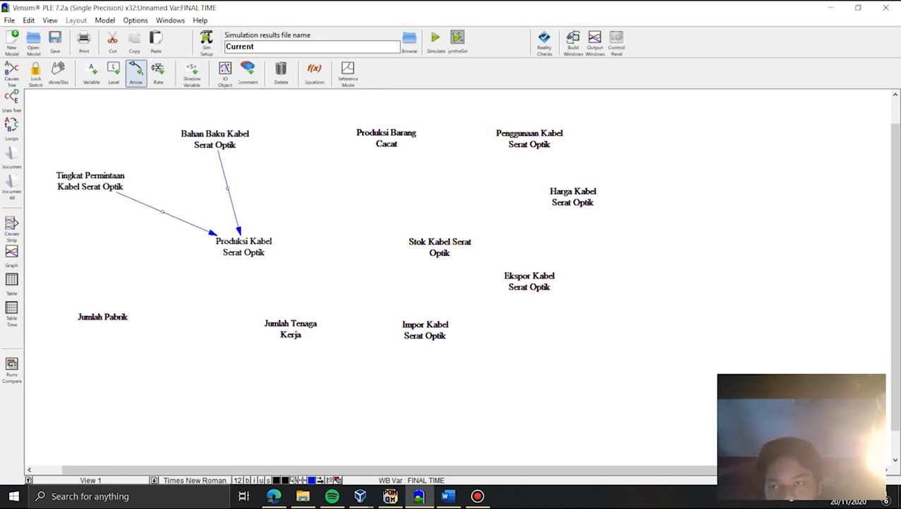
left_click_drag(102, 317, 240, 246)
Step: Draw an arrow from Tingkat Permintaan Kabel Serat Optik to Jumlah Tenaga Kerja and move Jumlah Pabrik slightly up
left_click_drag(90, 185, 289, 327)
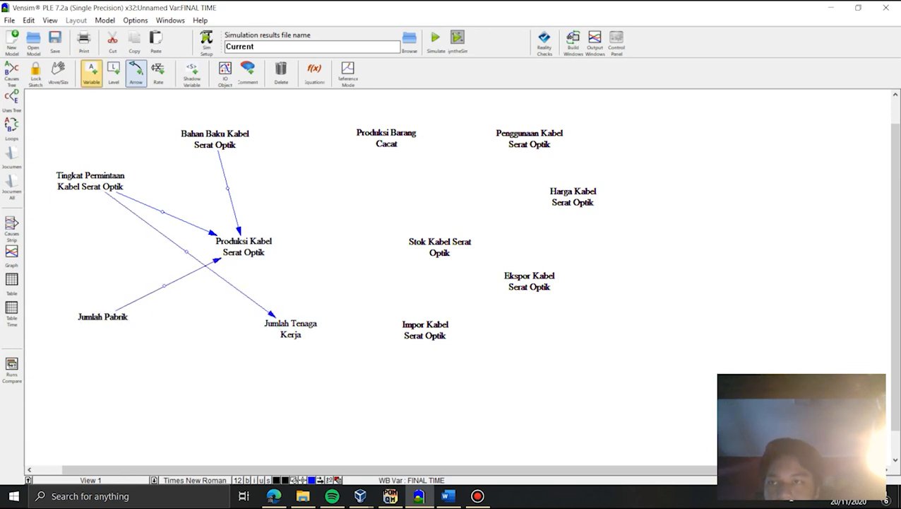
left_click(58, 73)
left_click_drag(103, 316, 109, 304)
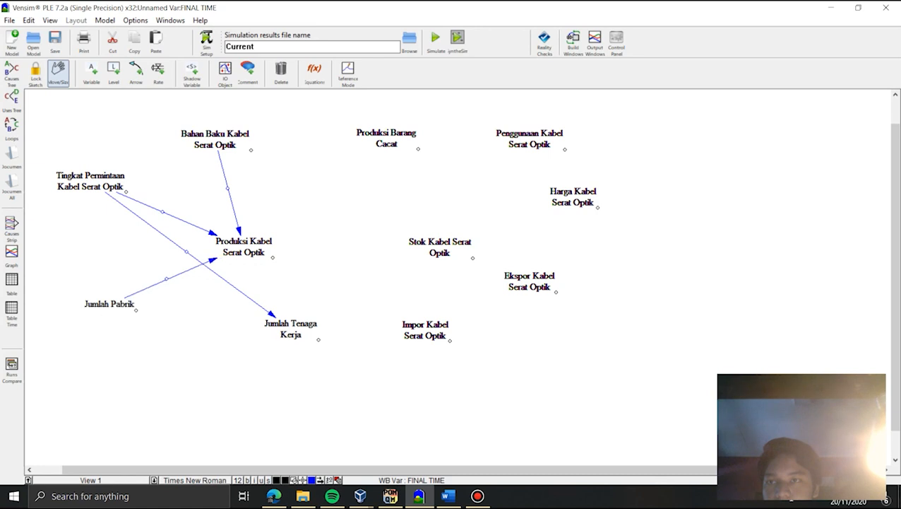
Step: Draw arrows from Produksi Barang Cacat to Produksi Kabel and Stok Kabel Serat Optik, and from Jumlah Tenaga Kerja to Produksi Kabel Serat Optik
left_click(136, 73)
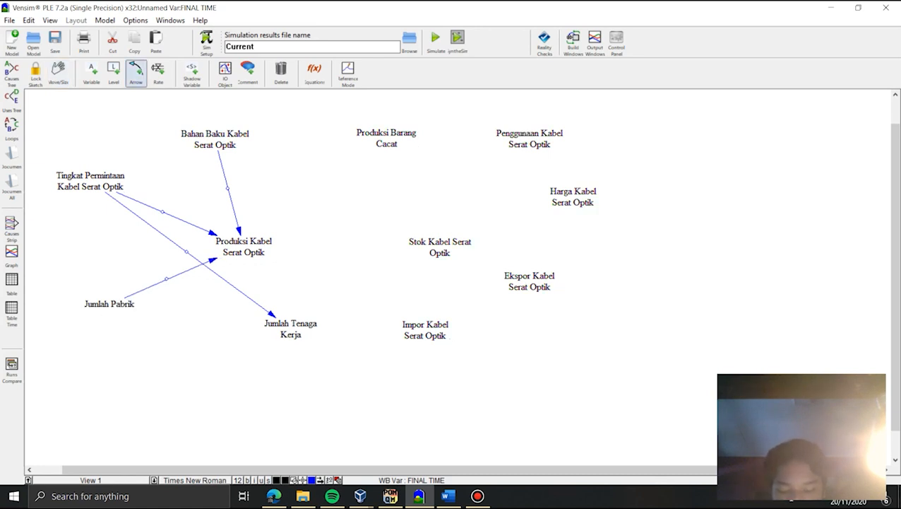
left_click_drag(387, 138, 256, 236)
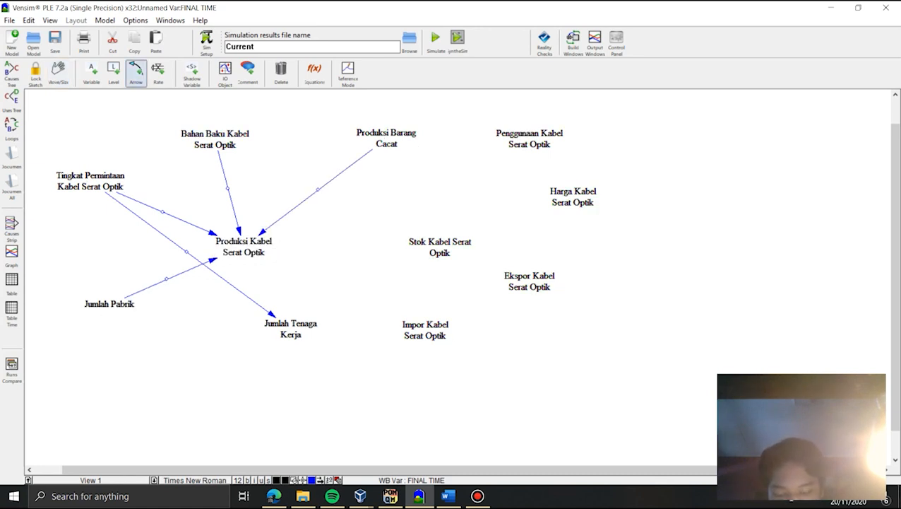
left_click_drag(385, 139, 436, 242)
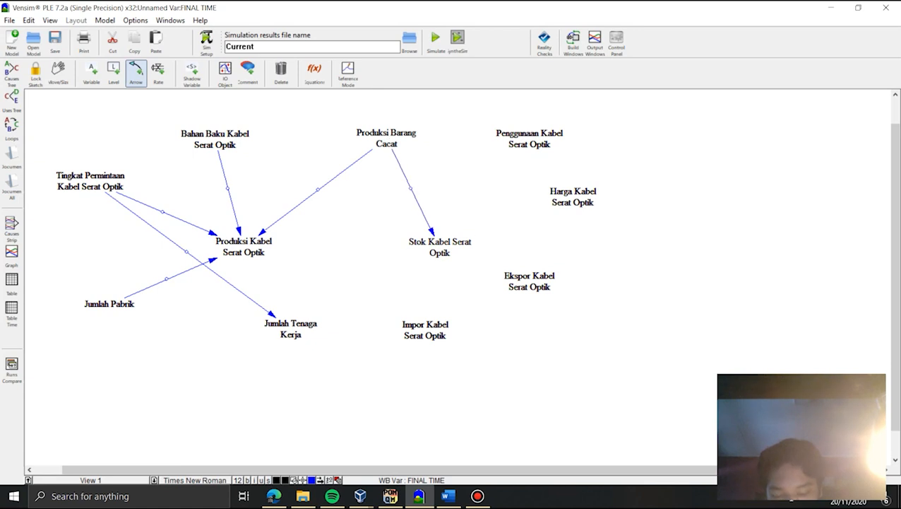
left_click_drag(285, 324, 247, 245)
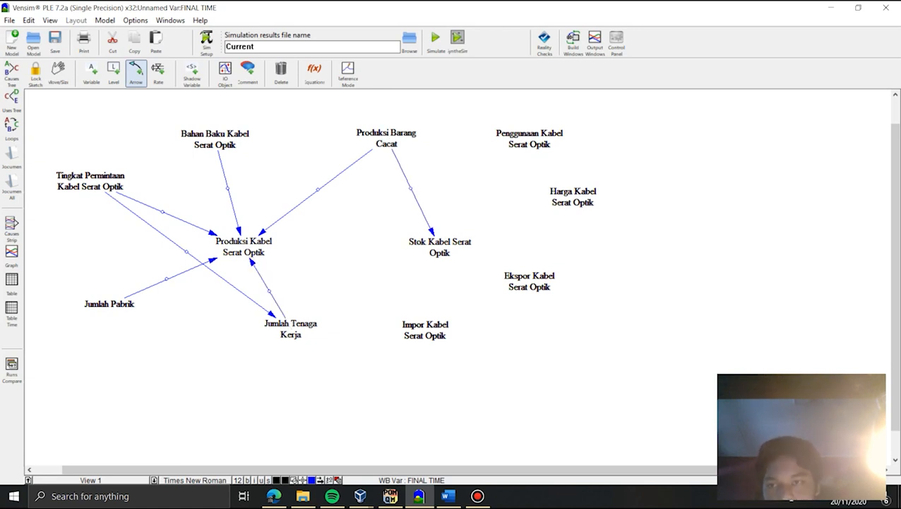
Step: Add a variable named "Kapasitas Produksi" between Jumlah Pabrik and Jumlah Tenaga Kerja
left_click(91, 71)
left_click(196, 325)
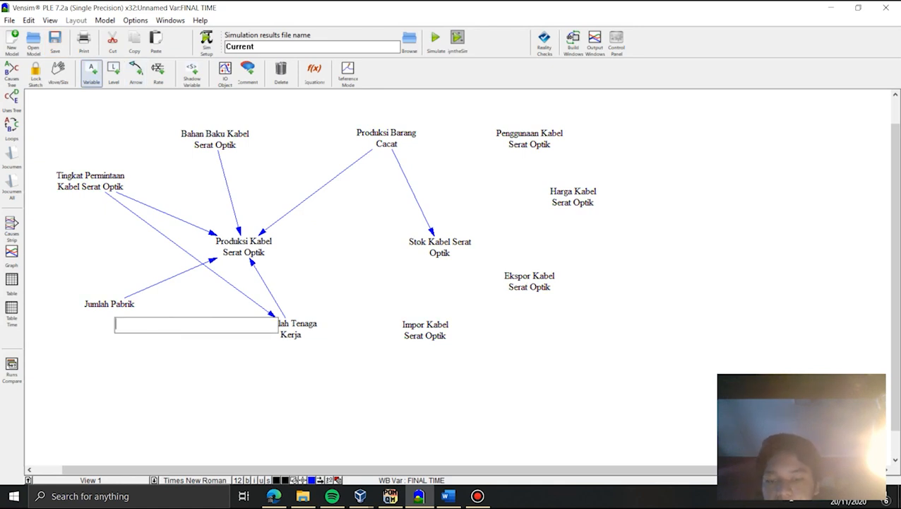
type("Kapasitas Produksi")
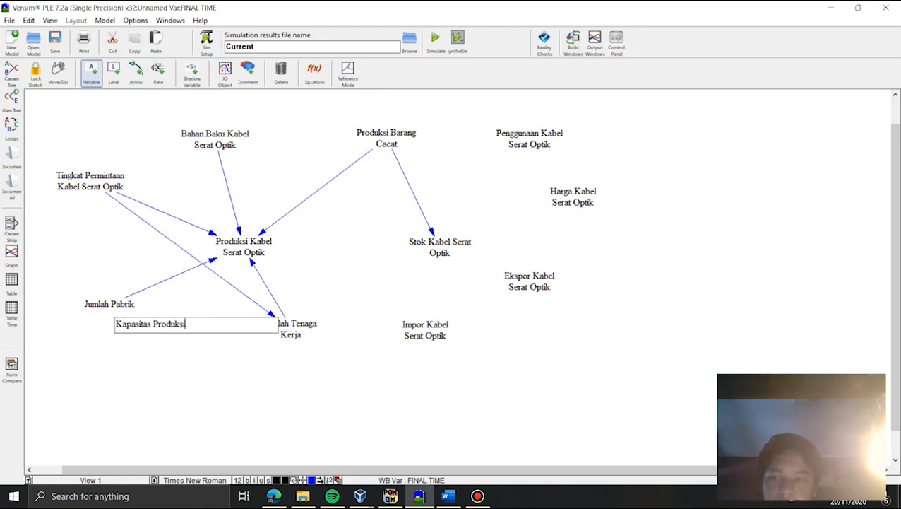
key("Return")
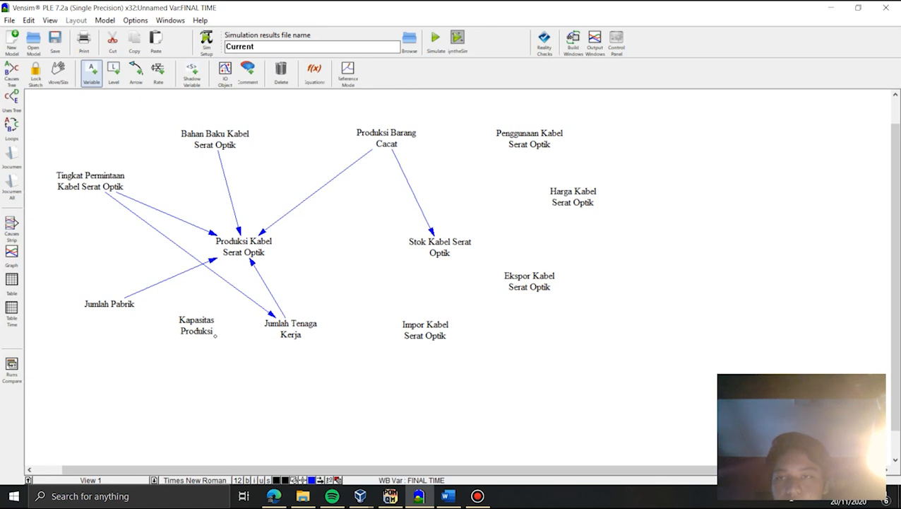
Step: Draw arrows from Kapasitas Produksi to Produksi Kabel Serat Optik and to Jumlah Tenaga Kerja
left_click(136, 70)
left_click(197, 325)
left_click(241, 249)
left_click(196, 324)
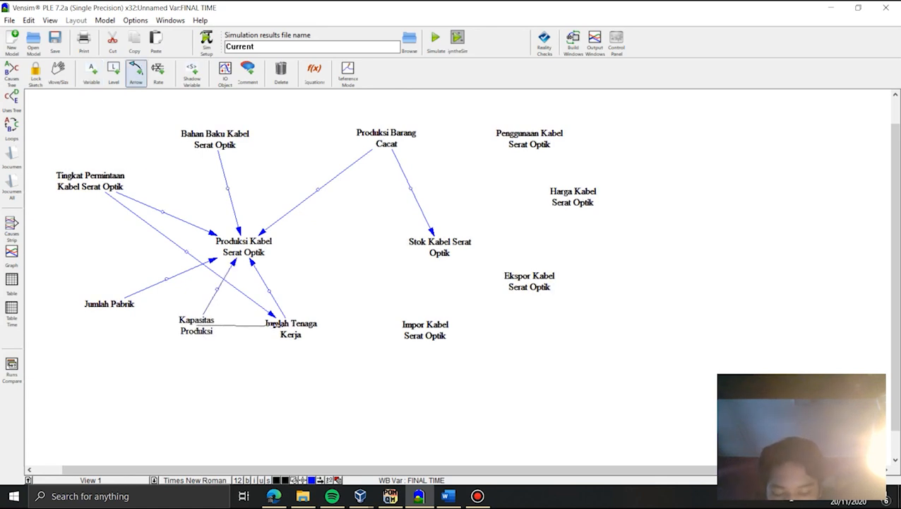
left_click(278, 325)
Step: Draw arrows from Jumlah Tenaga Kerja back to Kapasitas Produksi and from Jumlah Pabrik to Jumlah Tenaga Kerja
left_click(195, 328)
left_click(110, 304)
left_click(288, 330)
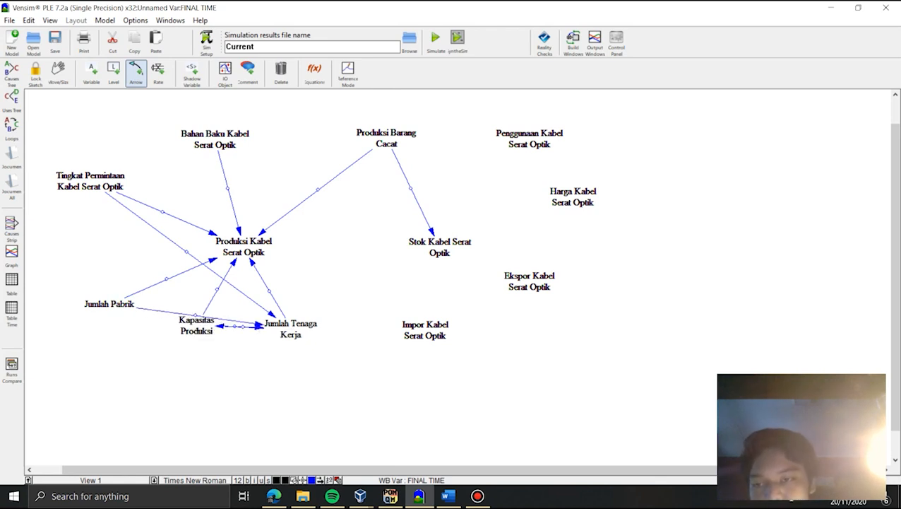
Step: Curve the arrows linking Jumlah Pabrik, Kapasitas Produksi and Jumlah Tenaga Kerja apart, and move Produksi Kabel Serat Optik slightly up
left_click_drag(196, 315, 172, 352)
left_click_drag(235, 326, 233, 295)
left_click_drag(243, 246, 242, 233)
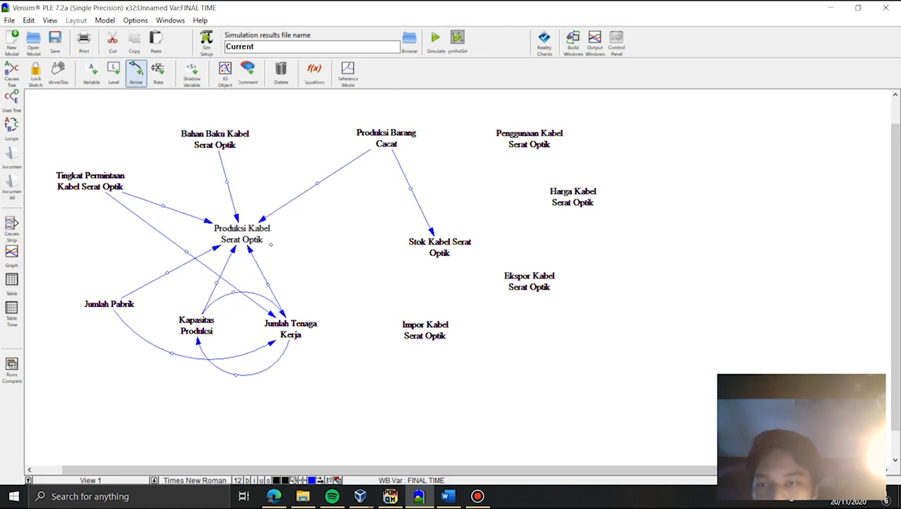
Step: Curve the Jumlah Pabrik–Produksi Kabel arrow downward, bend the Tingkat Permintaan–Jumlah Tenaga Kerja arrow around Jumlah Pabrik, and shift Jumlah Pabrik right
left_click(167, 272)
left_click_drag(167, 272, 181, 294)
left_click_drag(187, 251, 125, 303)
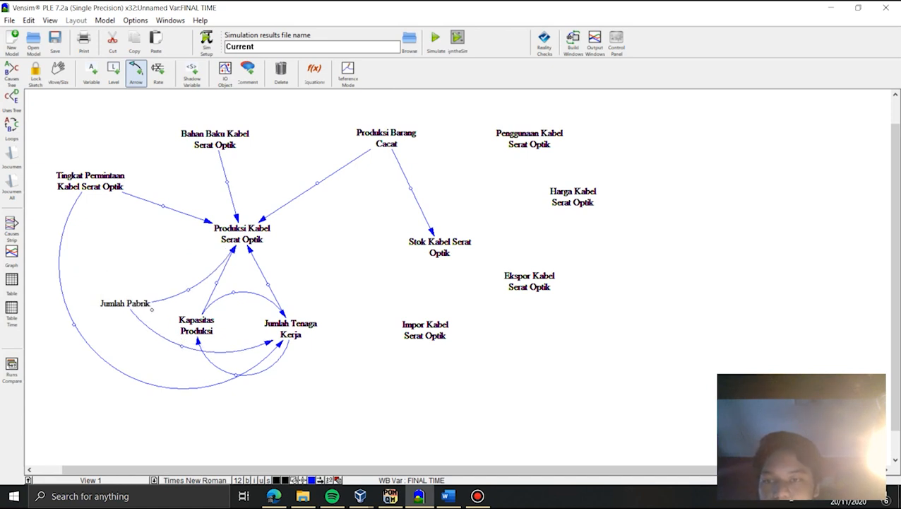
Step: Curve the arrows into Produksi Kabel Serat Optik from Tingkat Permintaan, Bahan Baku and Produksi Barang Cacat, nudging Produksi Barang Cacat down
left_click_drag(164, 205, 143, 229)
left_click_drag(227, 182, 193, 181)
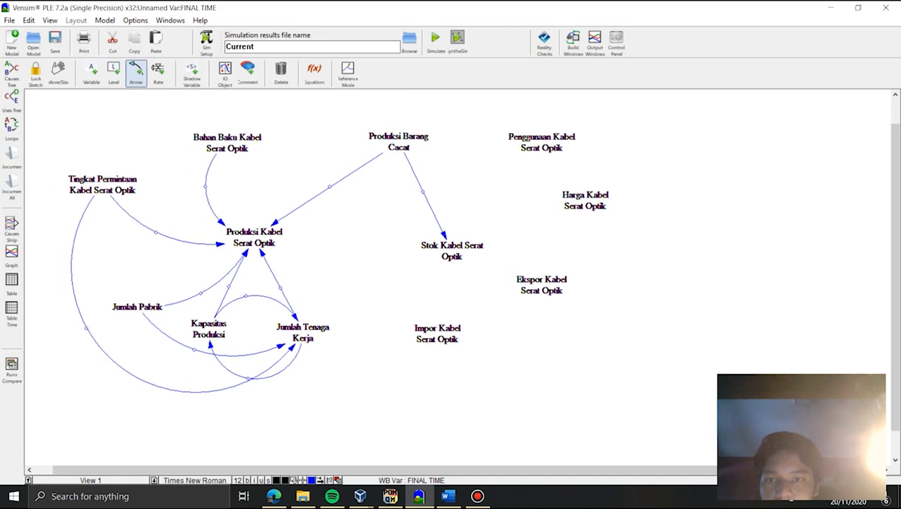
left_click_drag(394, 145, 391, 154)
left_click_drag(323, 195, 281, 185)
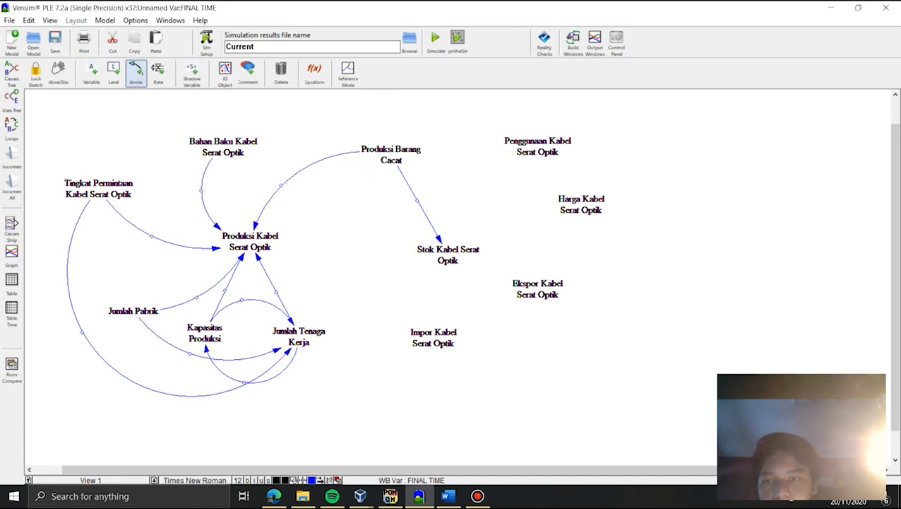
Step: Curve the arrows from Jumlah Tenaga Kerja and Kapasitas Produksi to Produksi Kabel Serat Optik outward, and nudge Jumlah Tenaga Kerja up and left
left_click_drag(276, 292, 287, 282)
left_click_drag(225, 291, 205, 286)
left_click_drag(299, 336, 292, 330)
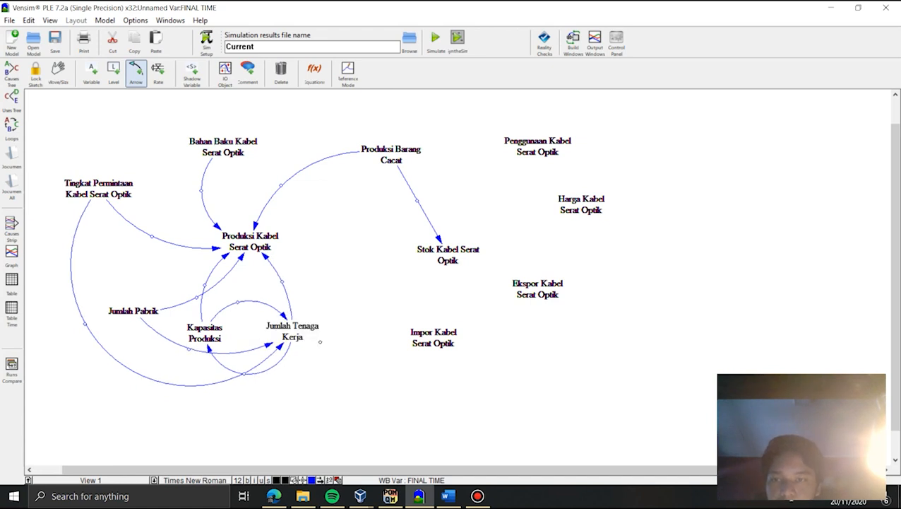
left_click_drag(205, 285, 209, 283)
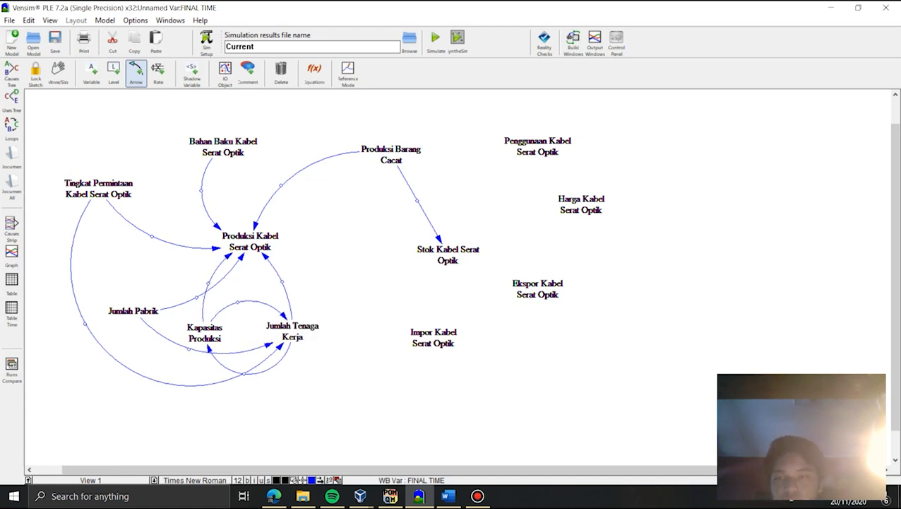
Step: Curve the Produksi Barang Cacat–Stok arrow and add a curved arrow from Penggunaan Kabel Serat Optik, moved slightly down, to Stok Kabel Serat Optik
left_click_drag(417, 200, 441, 188)
left_click_drag(537, 146, 448, 254)
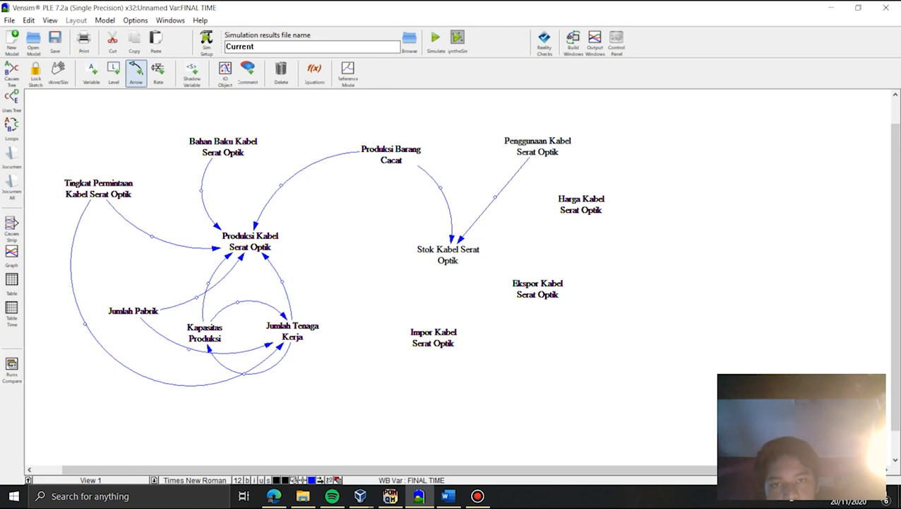
left_click_drag(495, 197, 478, 190)
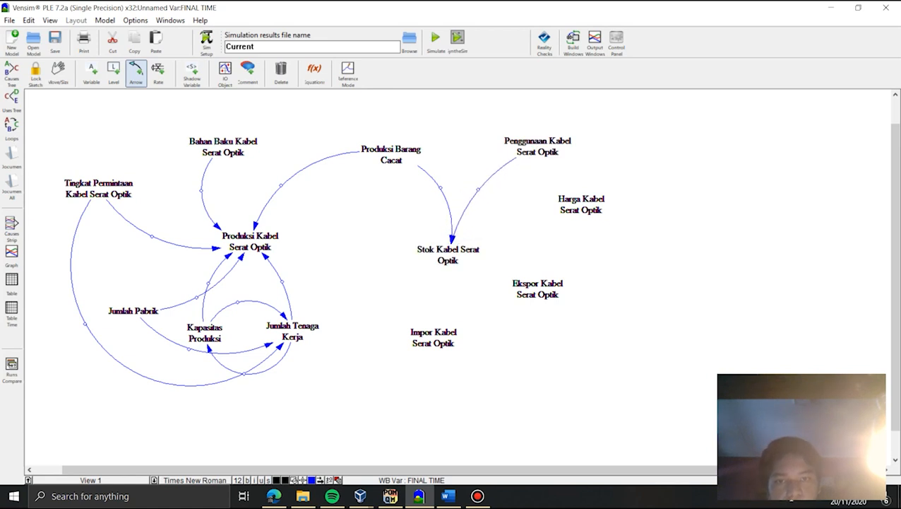
left_click(538, 146)
left_click_drag(538, 147, 533, 160)
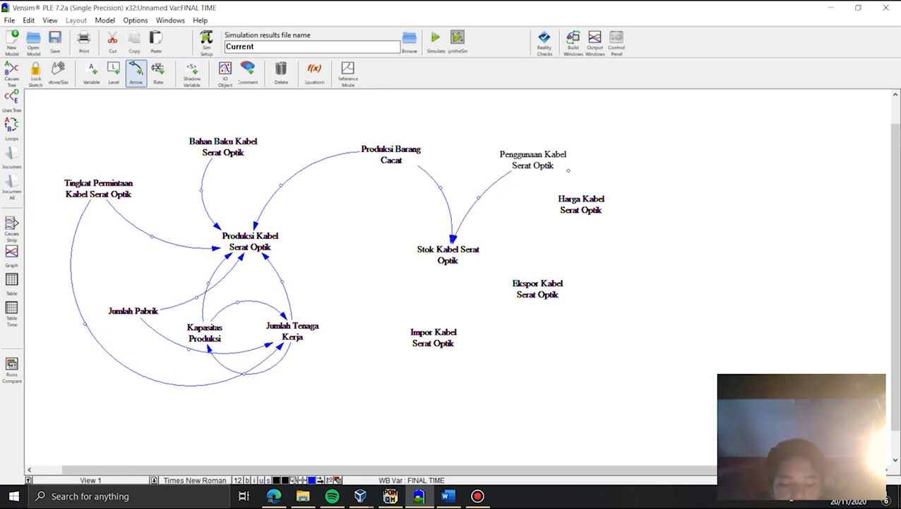
Step: Draw an upward-curving arrow from Stok Kabel Serat Optik to Harga Kabel Serat Optik
left_click(448, 253)
left_click(581, 204)
left_click_drag(512, 229, 502, 204)
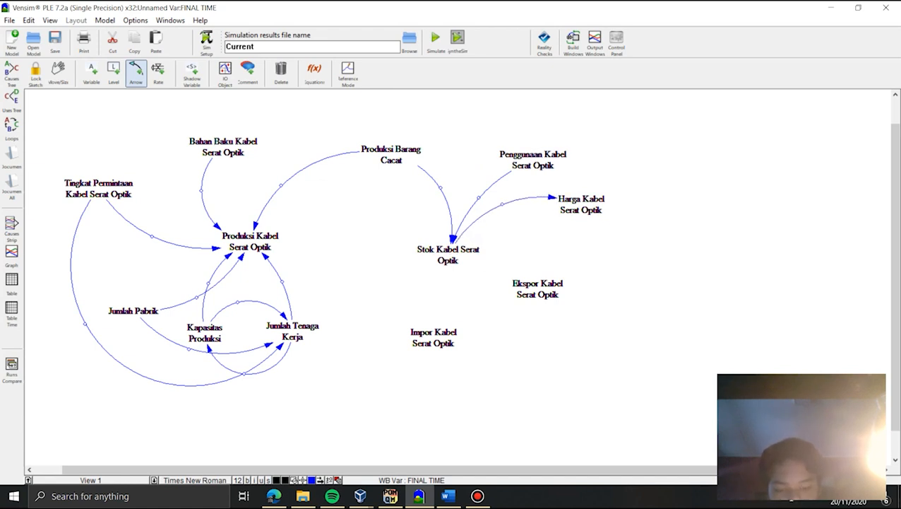
Step: Draw arrows from Stok to Ekspor Kabel Serat Optik and from Impor Kabel Serat Optik to Stok, and move Ekspor to the lower right
left_click(447, 253)
left_click(538, 288)
left_click(433, 337)
left_click(448, 254)
left_click_drag(538, 288, 571, 317)
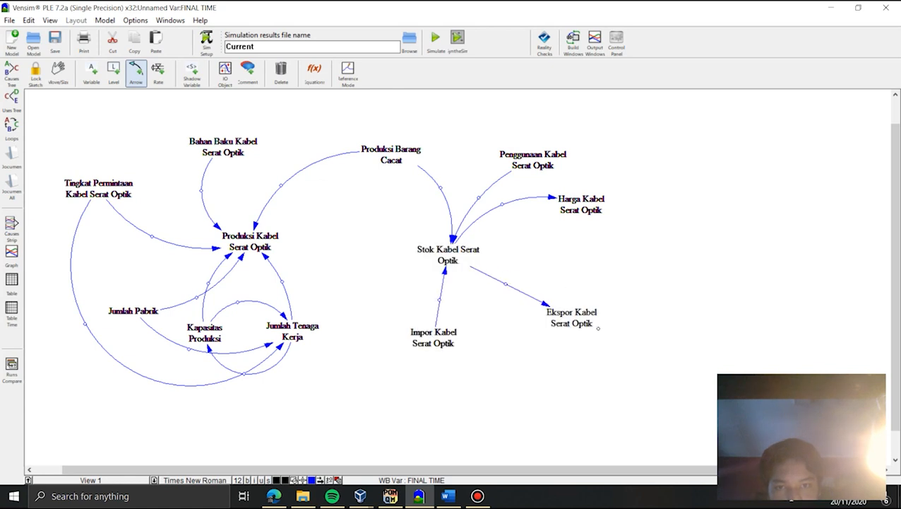
Step: Curve the Stok–Ekspor and Impor–Stok arrows outward, and adjust the positions of Impor and Ekspor Kabel Serat Optik
left_click_drag(505, 283, 529, 255)
left_click_drag(438, 303, 455, 343)
left_click_drag(572, 317, 562, 320)
Step: Draw a straight horizontal arrow from Produksi Kabel Serat Optik to Stok Kabel Serat Optik, with both variables level
mouse_move(250, 241)
left_mouse_down()
mouse_move(448, 254)
mouse_move(450, 242)
left_mouse_up()
left_click(343, 247)
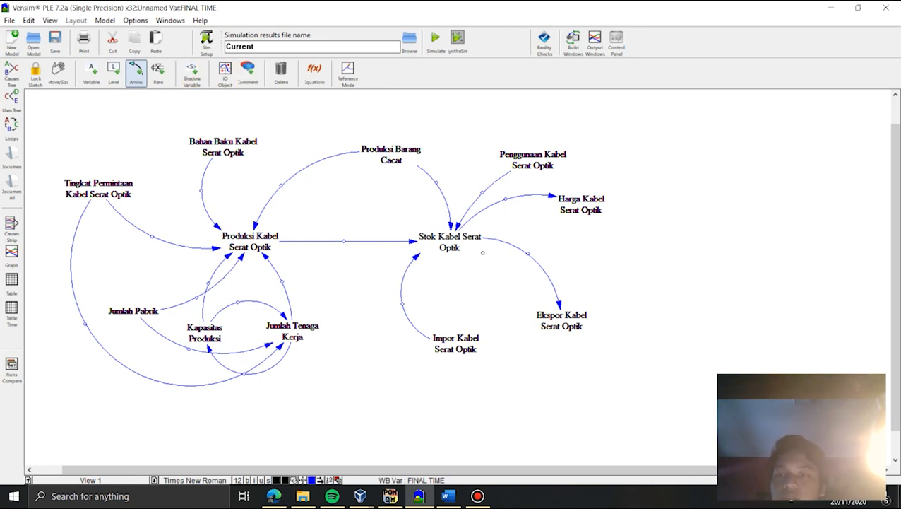
Step: Set positive polarity on the arrows from Bahan Baku and Tingkat Permintaan Kabel Serat Optik to Produksi Kabel Serat Optik
right_click(216, 225)
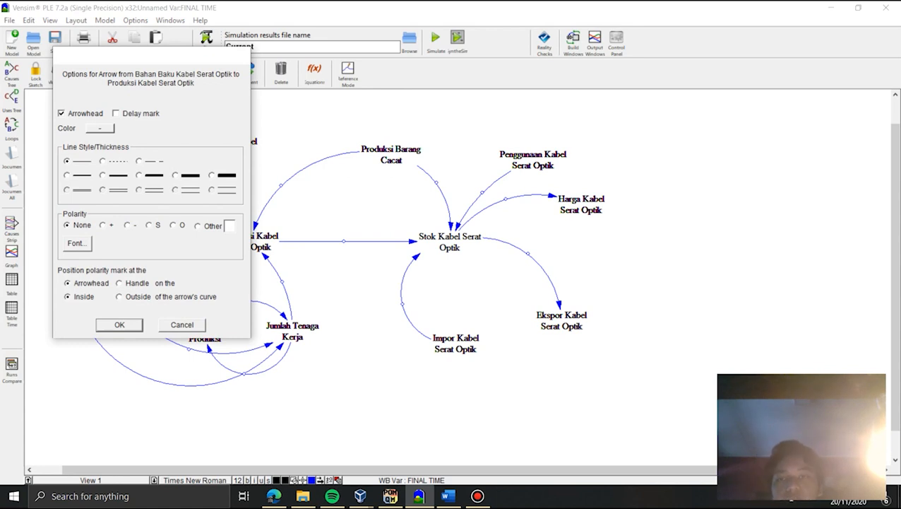
left_click(183, 325)
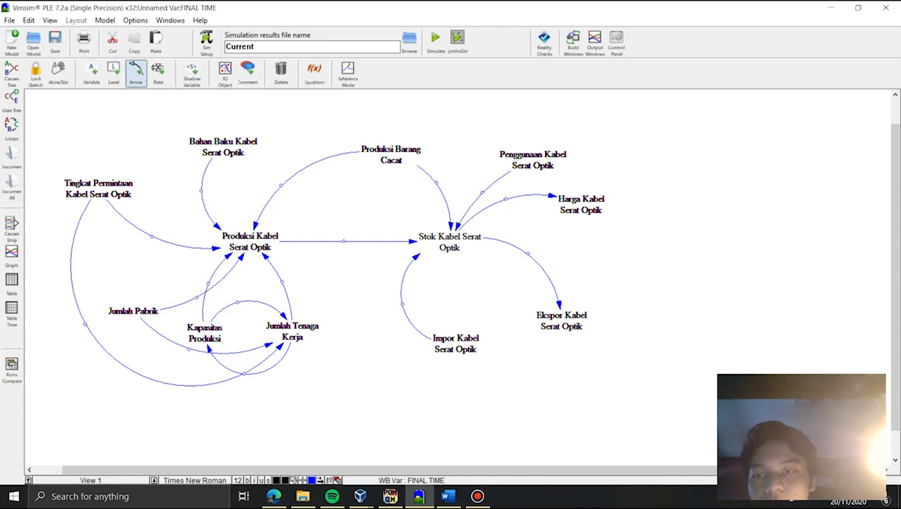
right_click(201, 189)
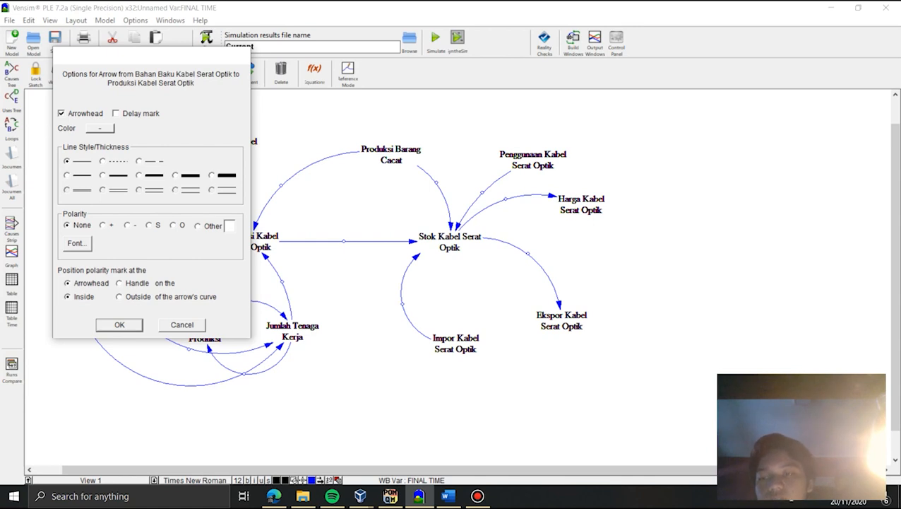
key("Return")
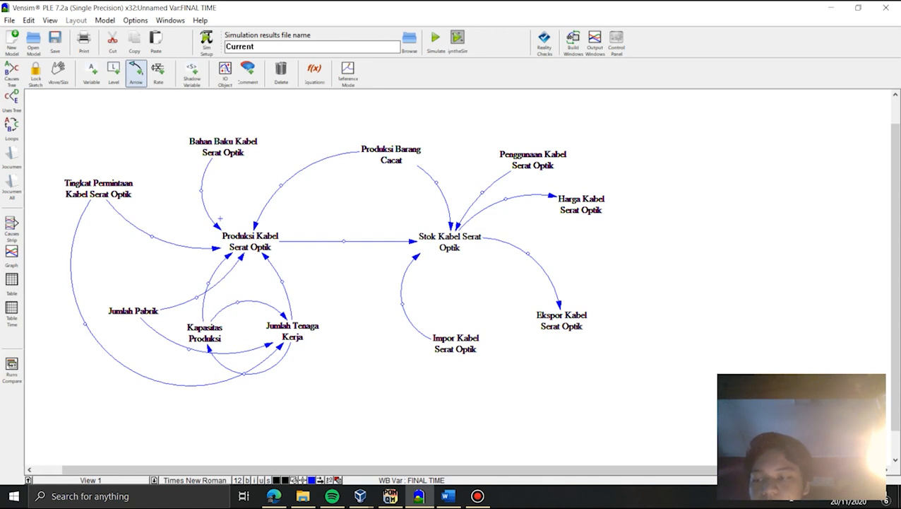
right_click(152, 236)
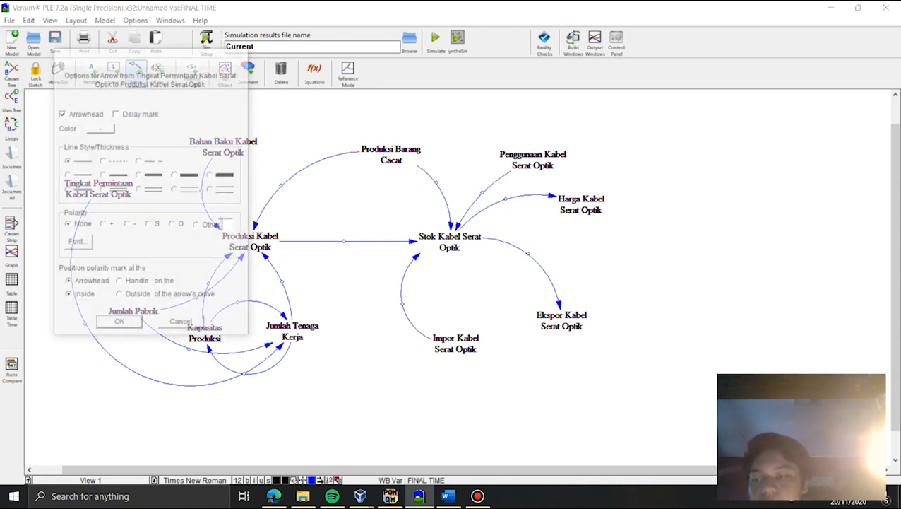
left_click(103, 225)
key("Return")
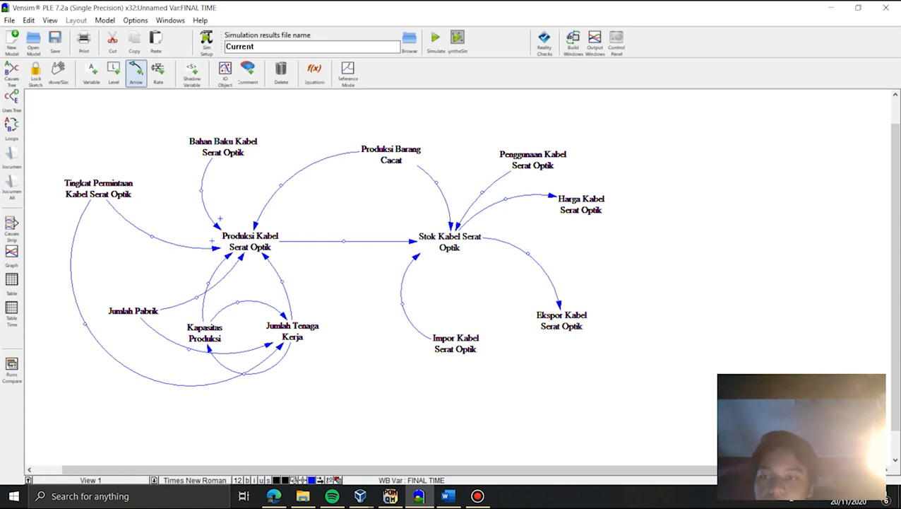
Step: Set positive polarity on the arrows from Tingkat Permintaan, Jumlah Pabrik and Kapasitas Produksi to Jumlah Tenaga Kerja
right_click(85, 323)
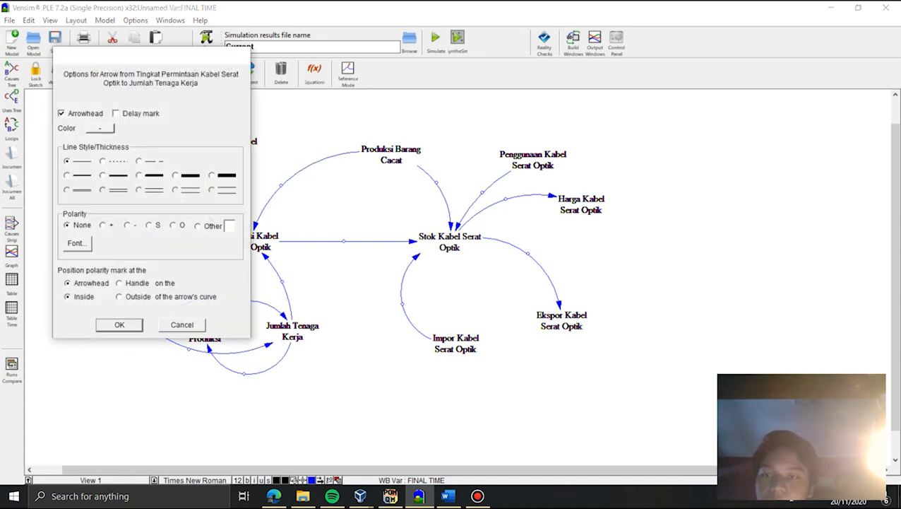
key("Return")
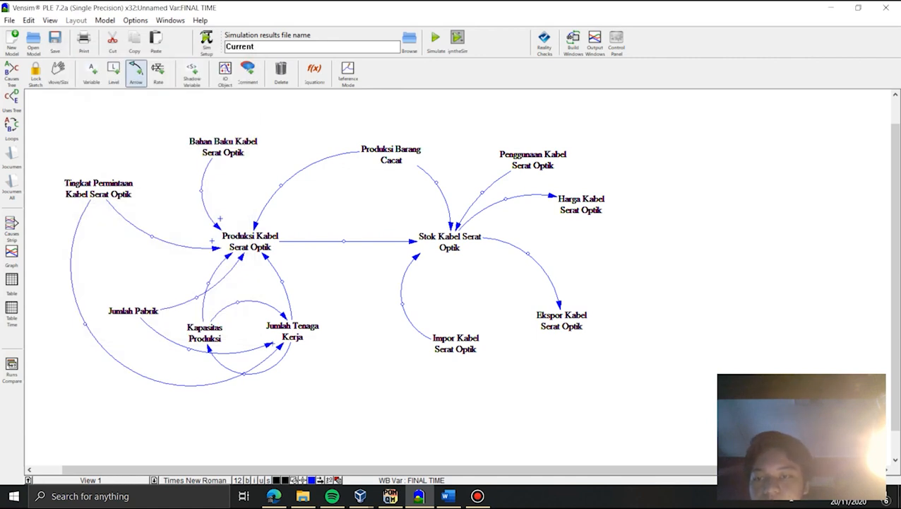
right_click(262, 339)
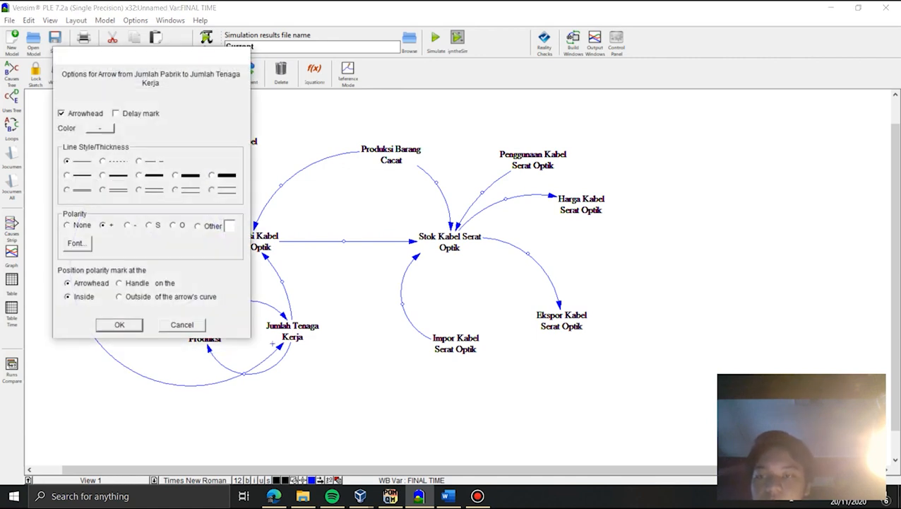
key("Return")
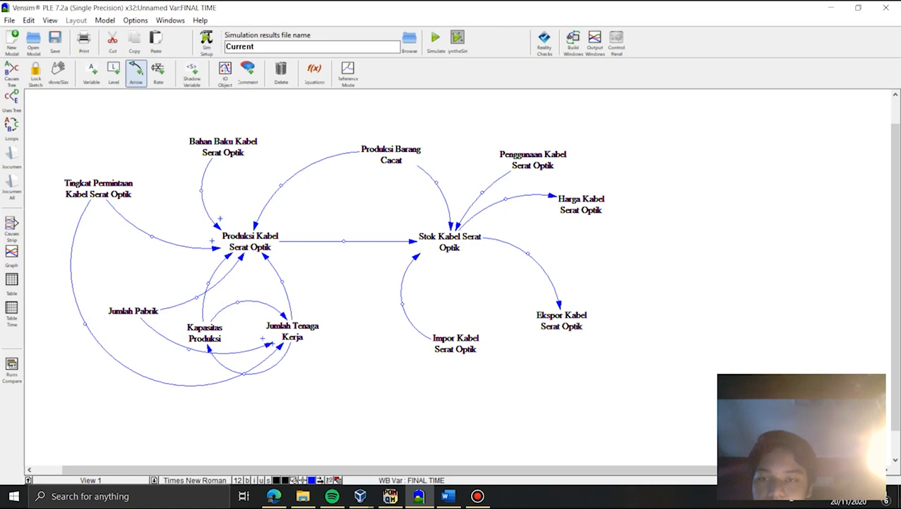
right_click(237, 302)
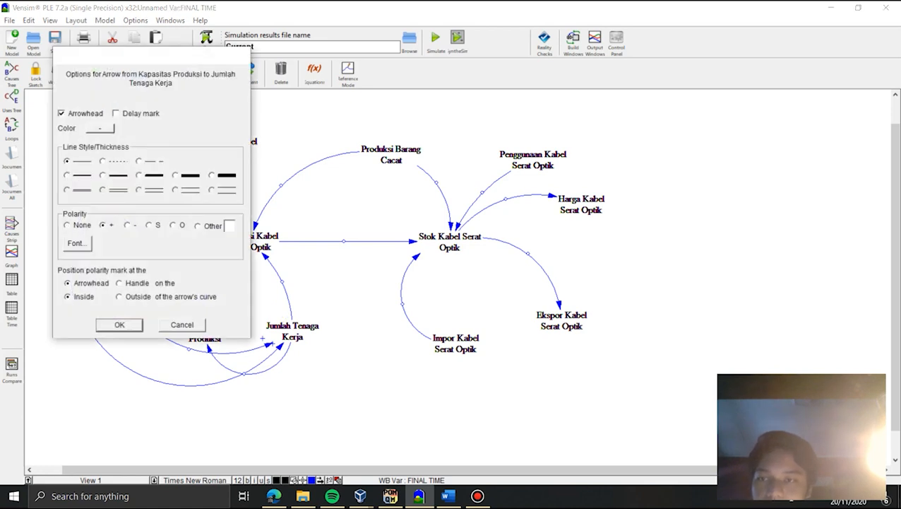
key("Return")
Step: Give the Jumlah Tenaga Kerja to Kapasitas Produksi arrow negative polarity, and the Kapasitas Produksi to Produksi Kabel Serat Optik arrow positive polarity
right_click(243, 373)
left_click(128, 226)
left_click(120, 325)
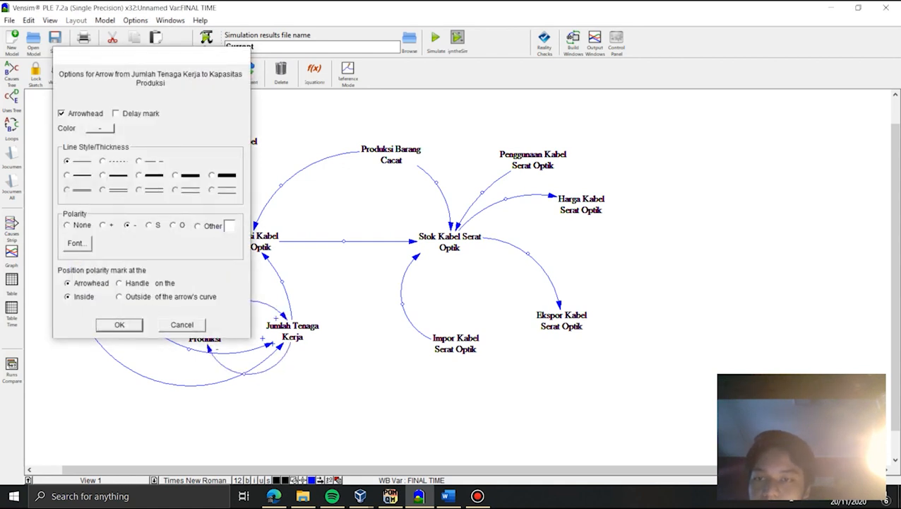
right_click(208, 283)
left_click(103, 226)
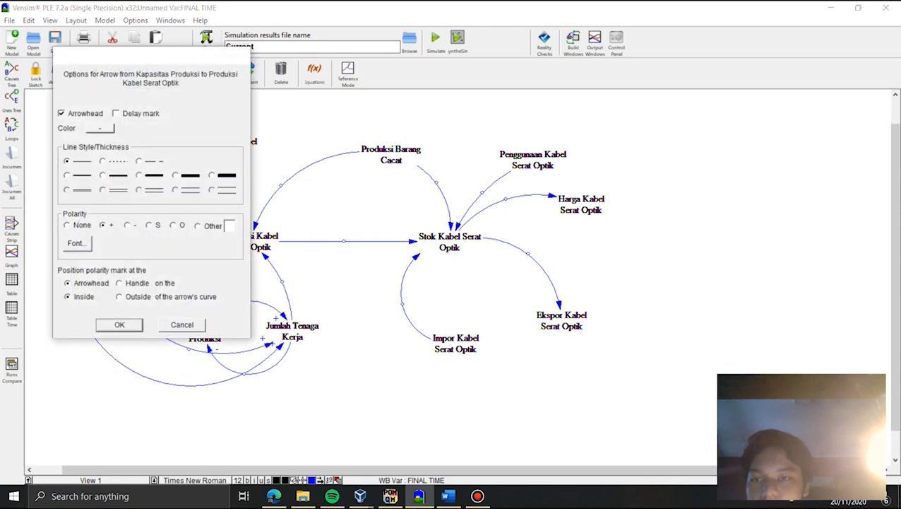
left_click(119, 325)
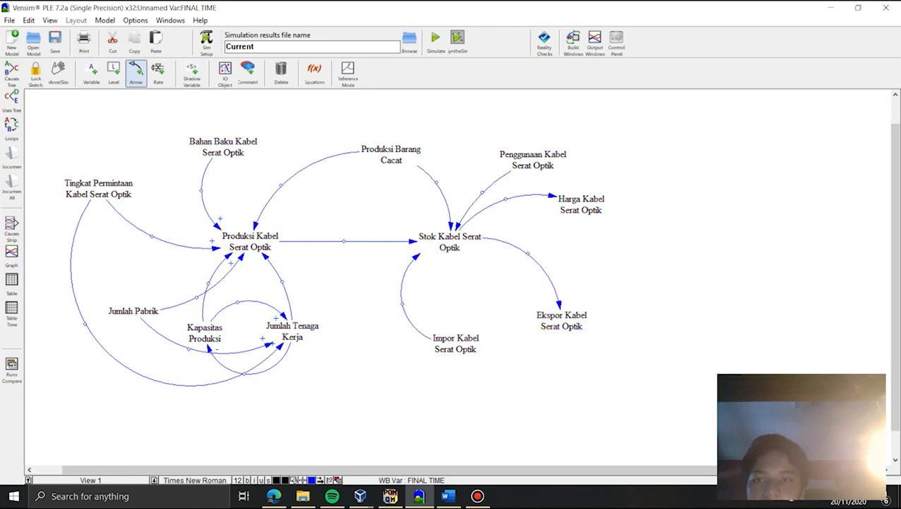
Step: Set negative polarity on the arrows from Produksi Barang Cacat to Produksi Kabel Serat Optik and to Stok Kabel Serat Optik
right_click(281, 185)
left_click(128, 225)
left_click(119, 325)
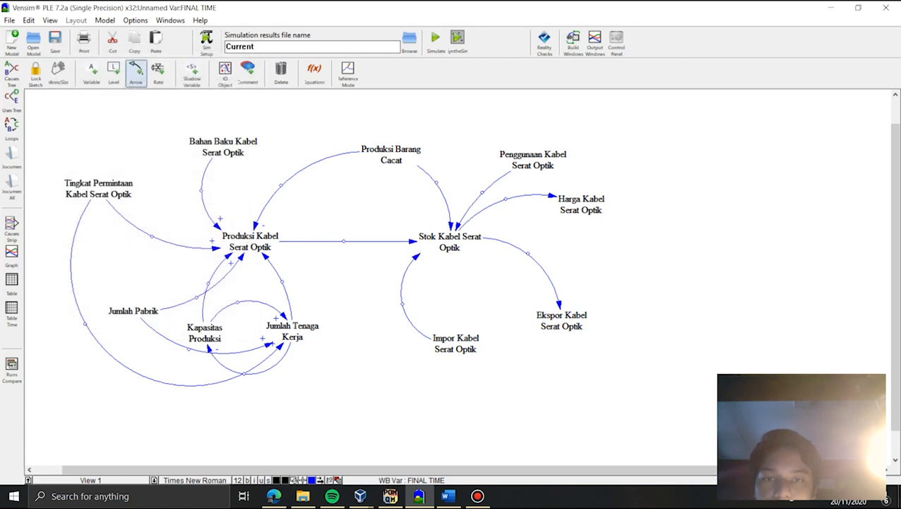
right_click(436, 182)
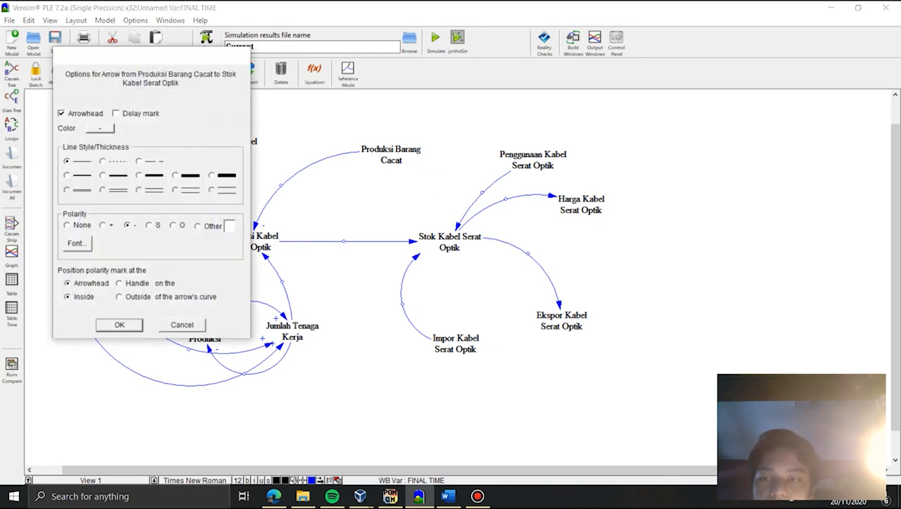
left_click(120, 325)
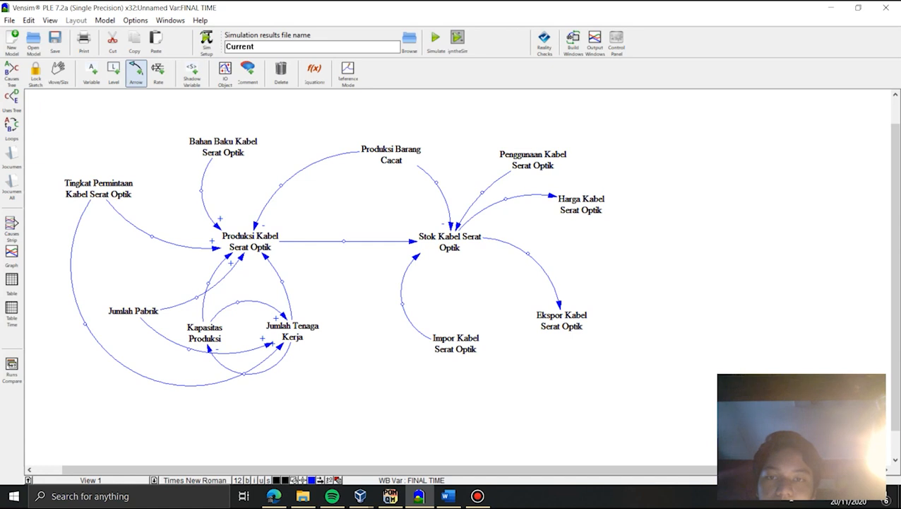
Step: Set positive polarity on the arrows from Produksi Kabel Serat Optik and Penggunaan Kabel Serat Optik to Stok Kabel Serat Optik
right_click(344, 240)
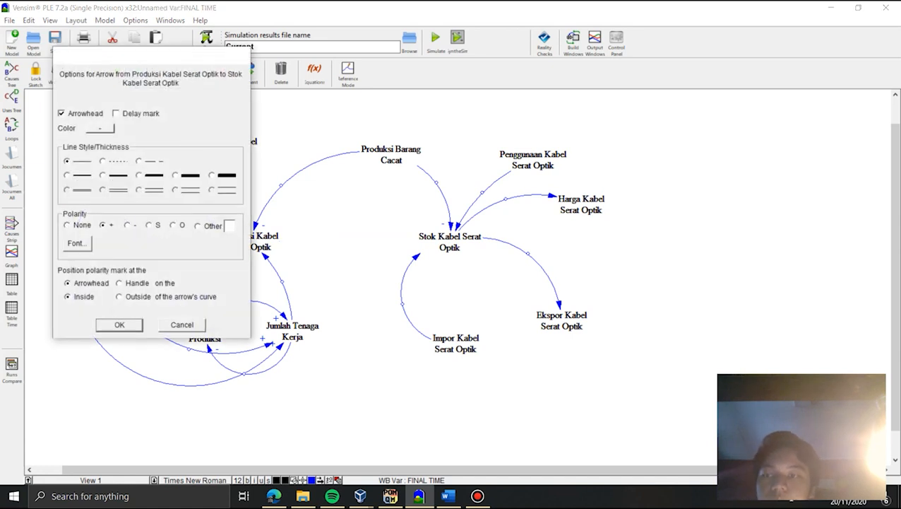
left_click(120, 325)
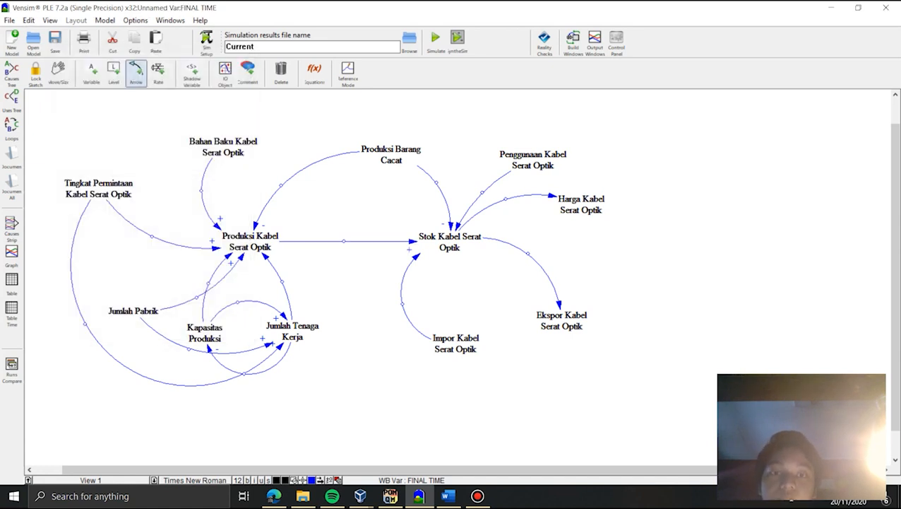
right_click(482, 192)
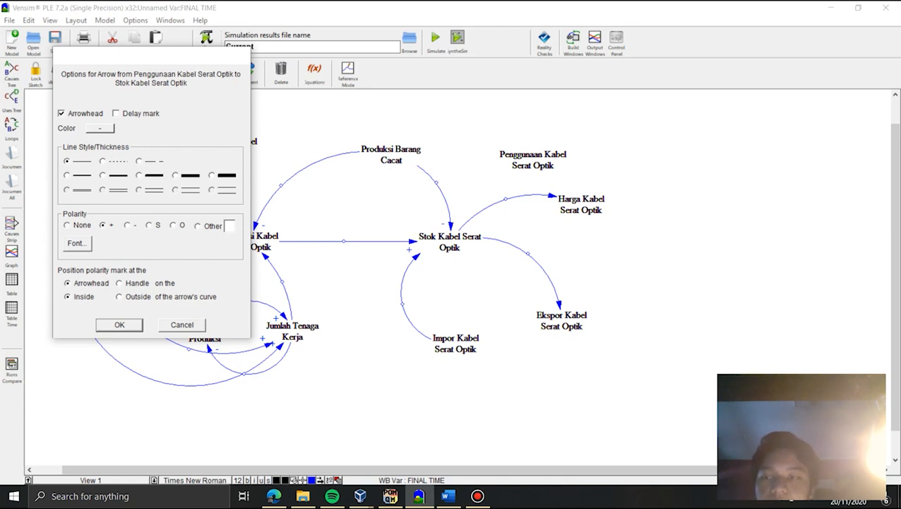
key("Return")
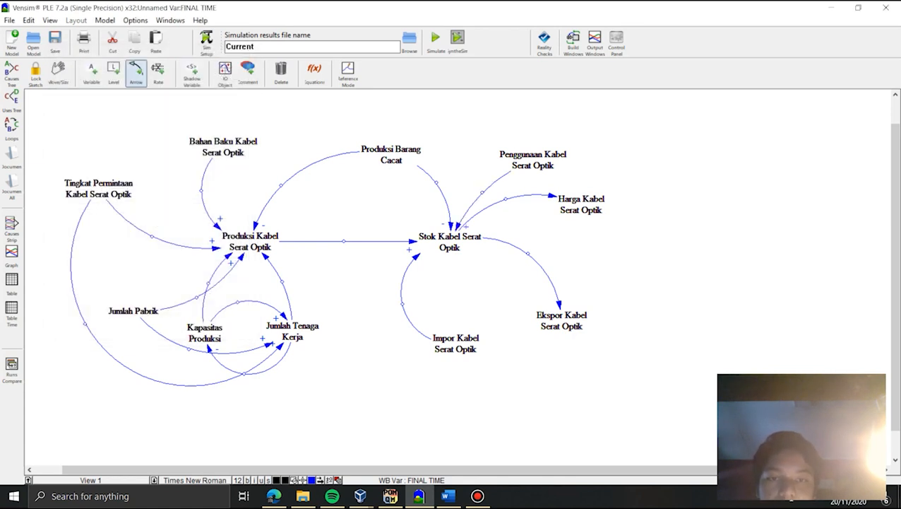
Step: Give the arrows from Stok to Harga and Ekspor Kabel Serat Optik negative polarity, and the Impor to Stok arrow positive polarity
right_click(505, 198)
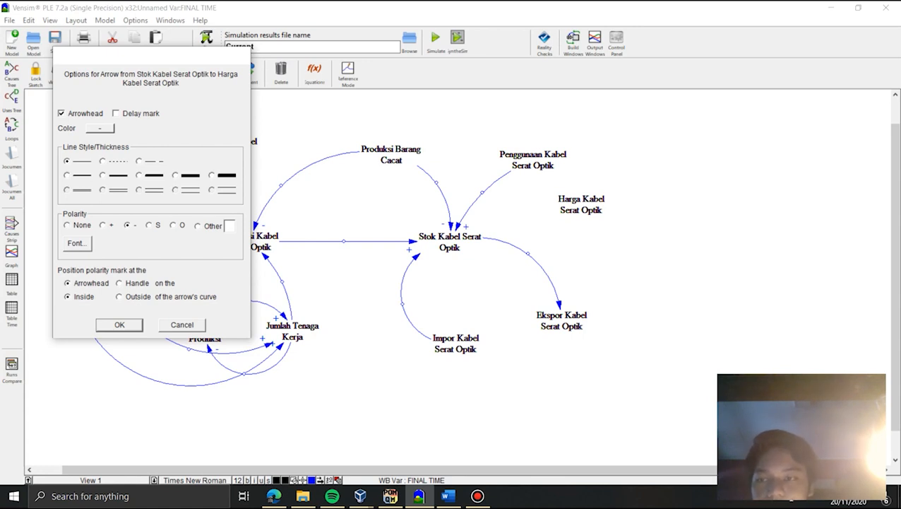
key("Return")
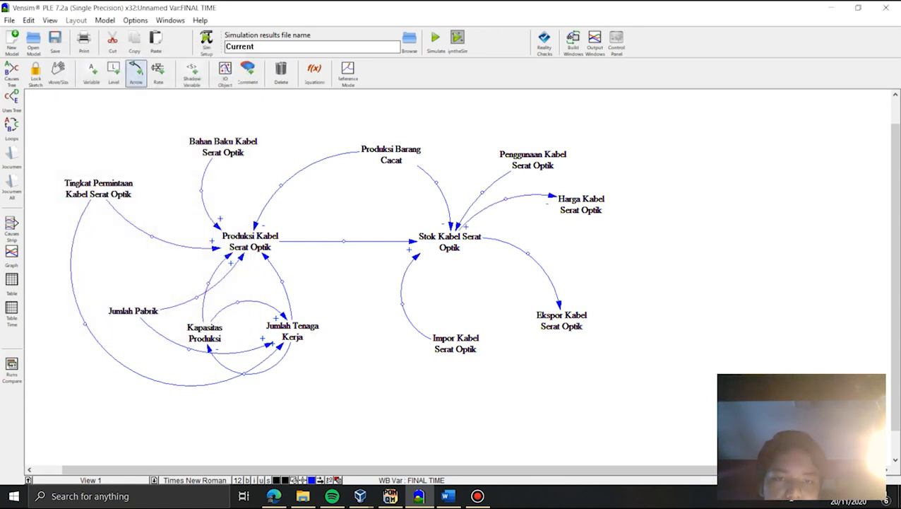
right_click(560, 304)
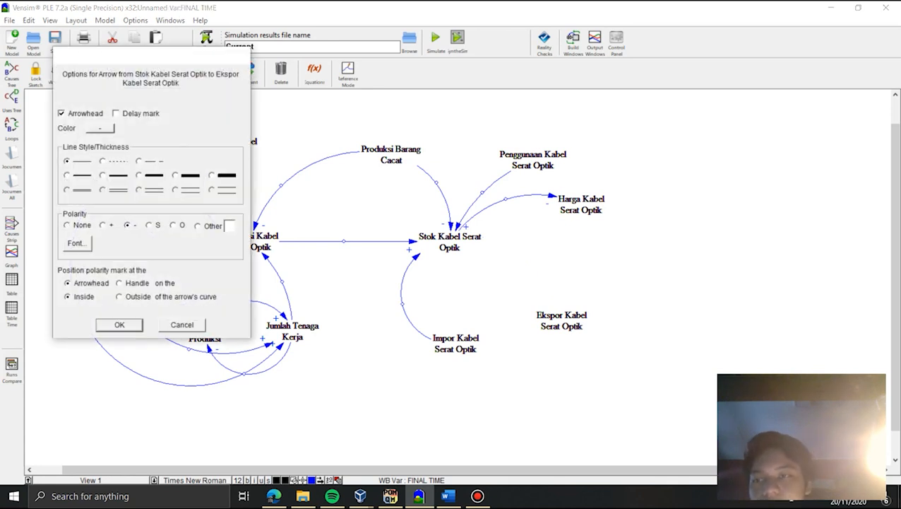
key("Return")
right_click(415, 256)
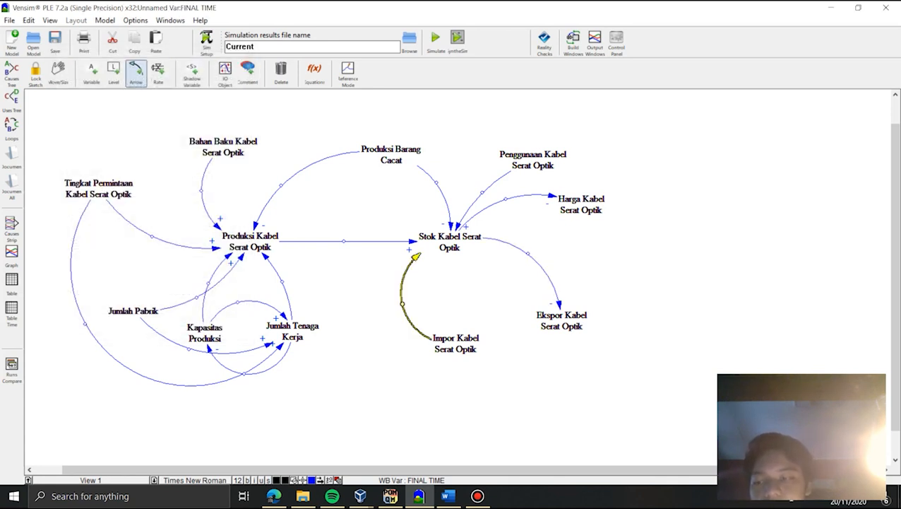
key("Return")
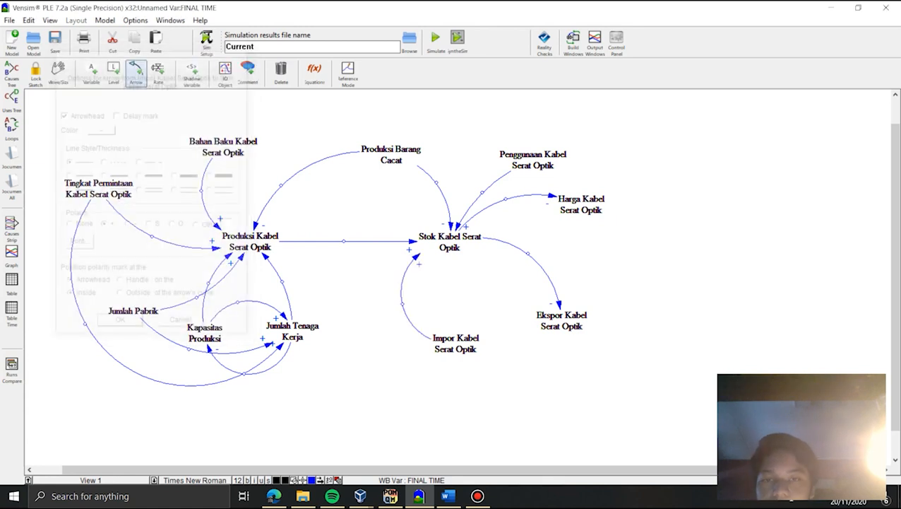
scroll(457, 277, "down", 1)
scroll(457, 277, "up", 2)
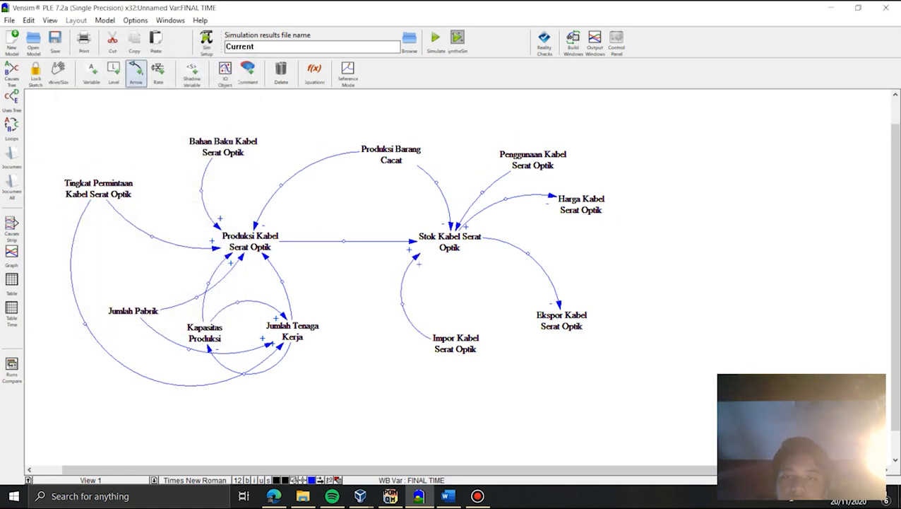
scroll(457, 277, "down", 1)
scroll(469, 286, "down", 2)
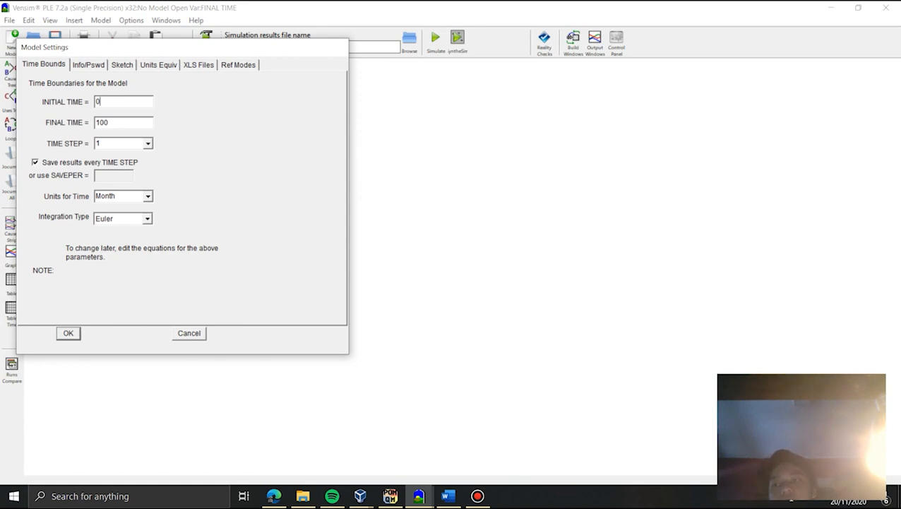
Step: Set the new model's initial time to 2020, final time to 2025 and time units to Year
key("BackSpace")
type("2020")
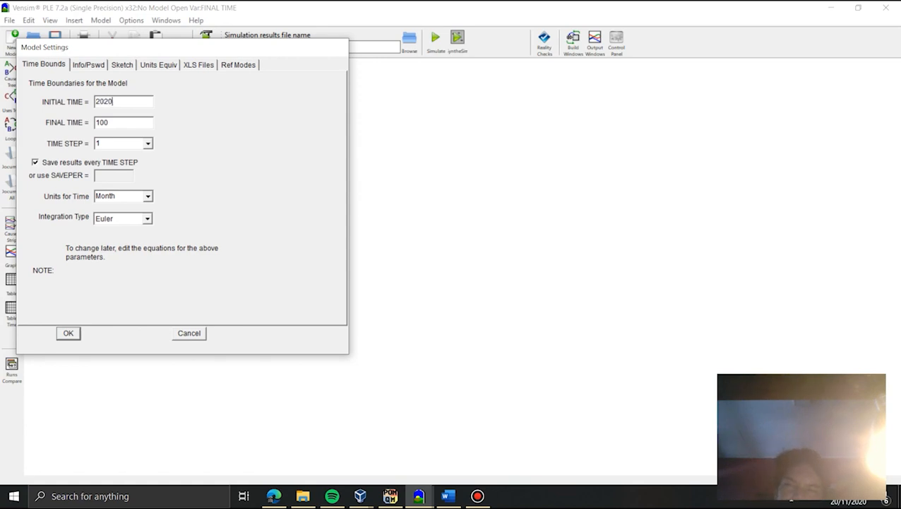
key("Tab")
key("BackSpace")
type("2025")
left_click(147, 197)
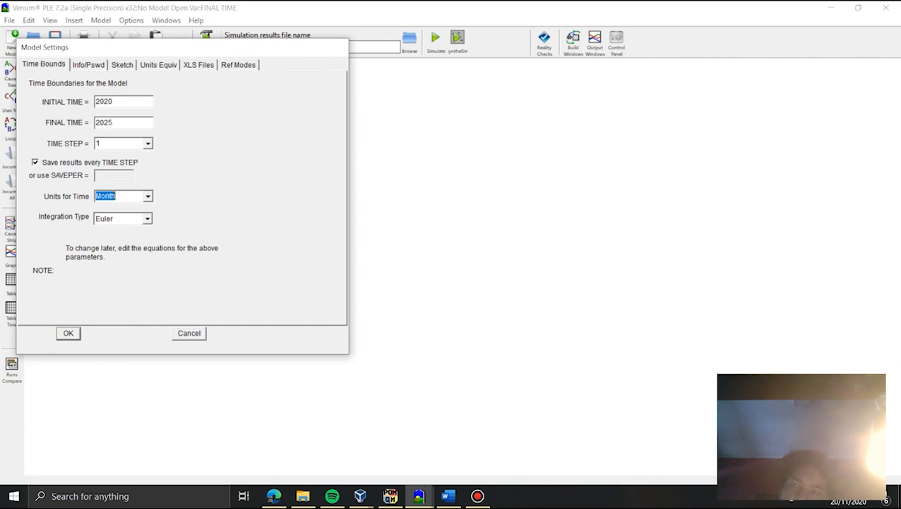
left_click(148, 196)
left_click(106, 207)
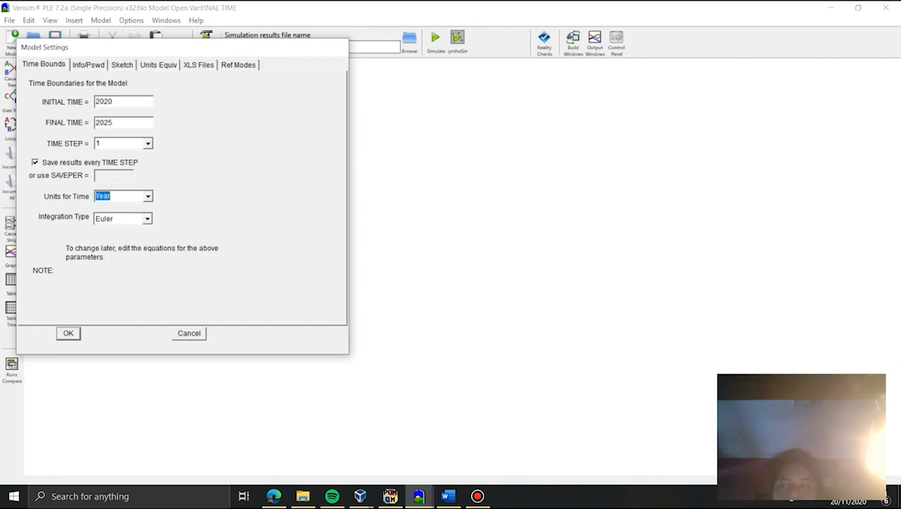
left_click(68, 333)
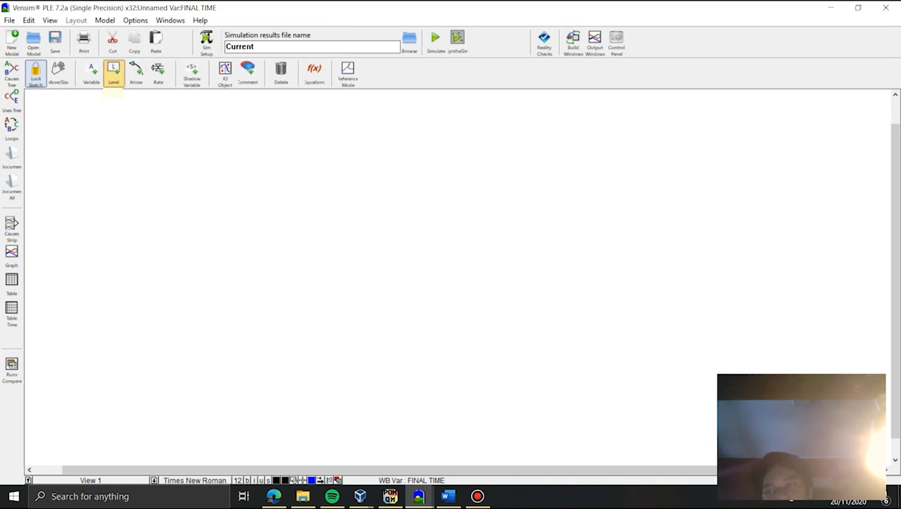
Step: Place a level named Jumlah Permintaan in the upper part of the empty sketch
left_click(113, 72)
left_click(258, 197)
type("Jumlah Permintaan")
key("Return")
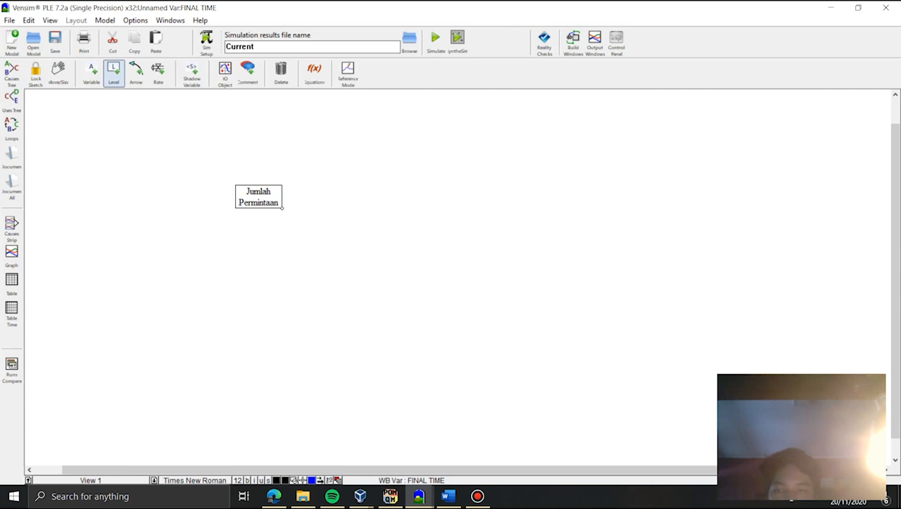
Step: Place a level named Ketersediaan Kabel below Jumlah Permintaan and shift it slightly to line up underneath
left_click(272, 298)
type("Keter")
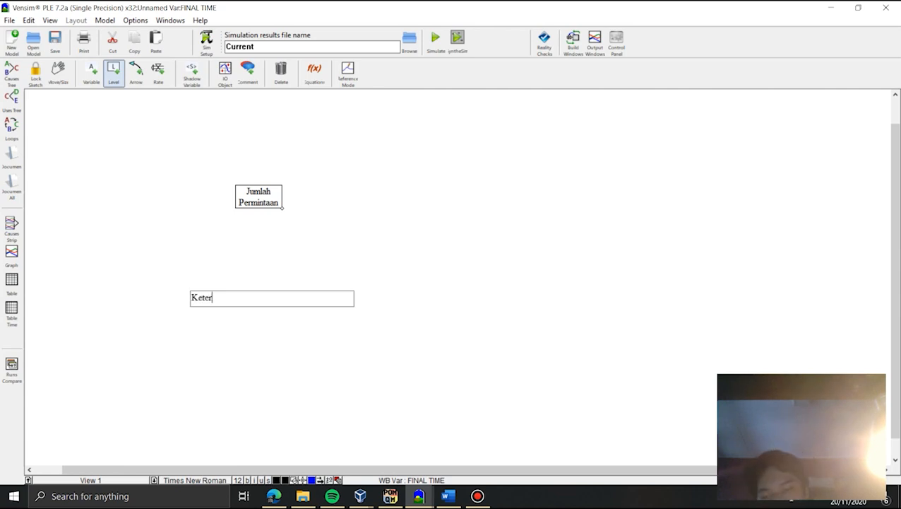
type("seiaan")
key("BackSpace")
key("BackSpace")
type("deaan Kabel")
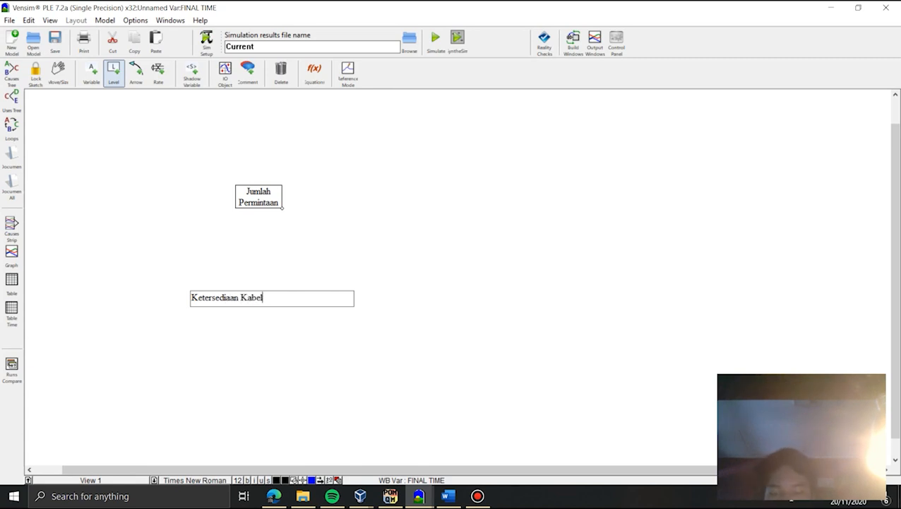
key("Return")
left_click_drag(272, 299, 252, 305)
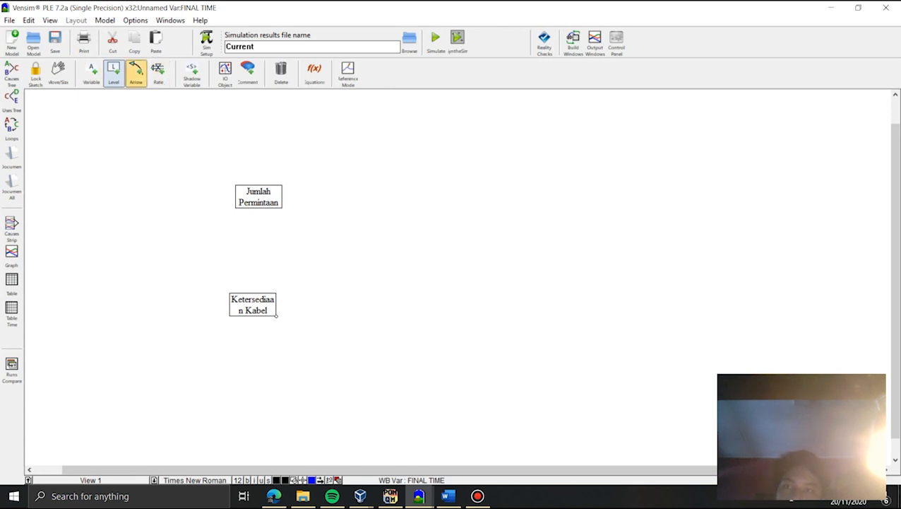
Step: Draw an inflow rate named Peningkatan Permintaan from a cloud into the Jumlah Permintaan level
left_click(91, 74)
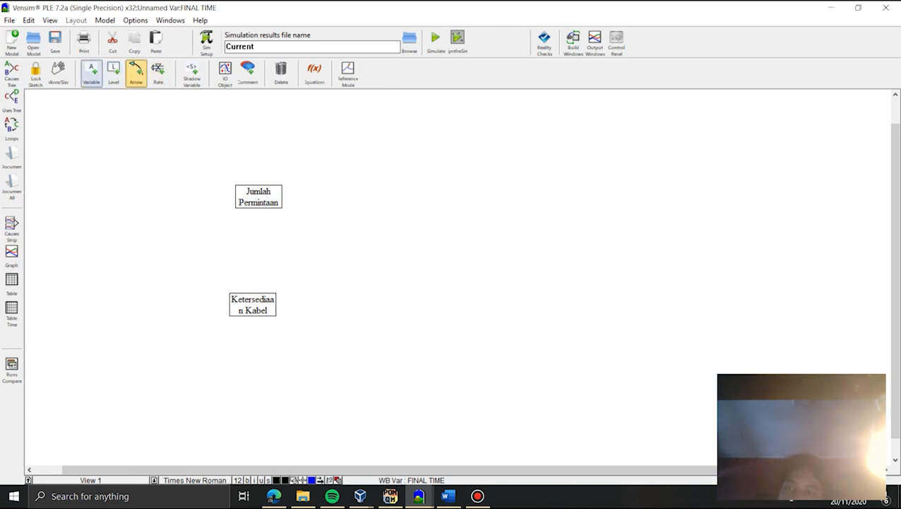
left_click(158, 71)
left_click(114, 193)
left_click(253, 195)
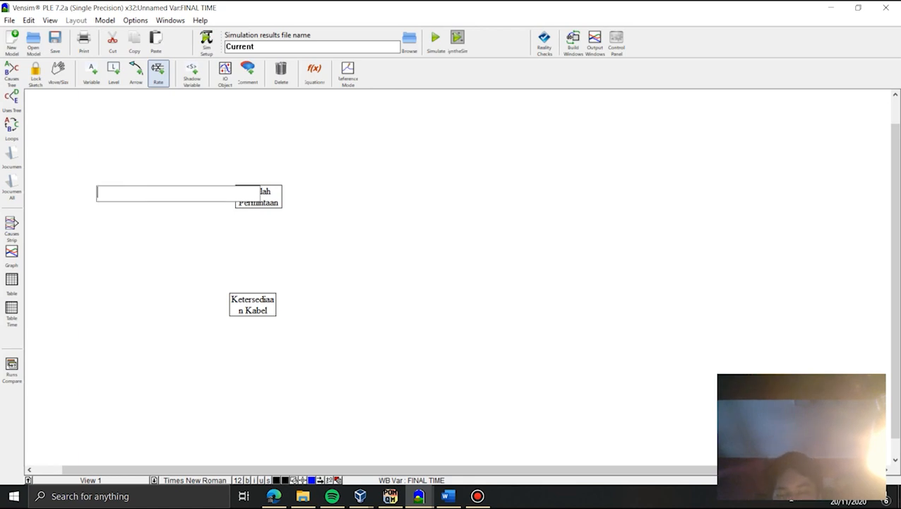
type("Penin")
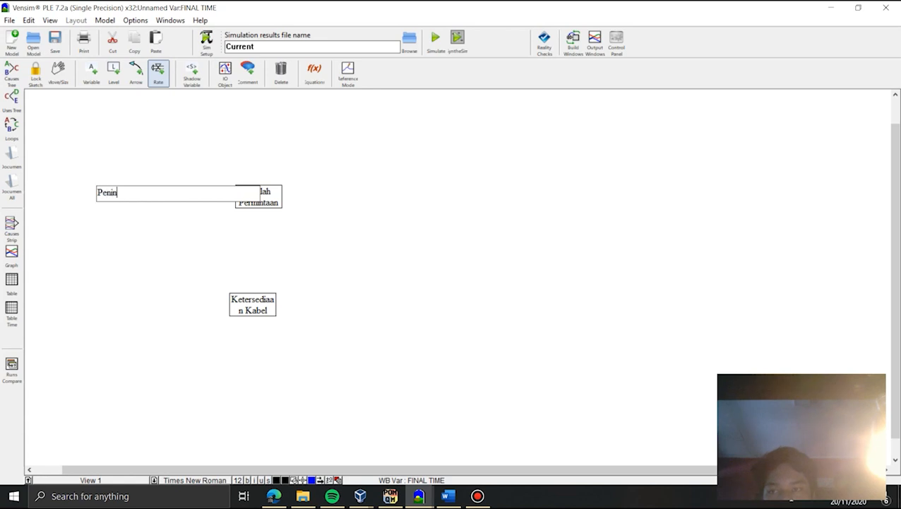
type("gkatan Oermintaan")
key("Return")
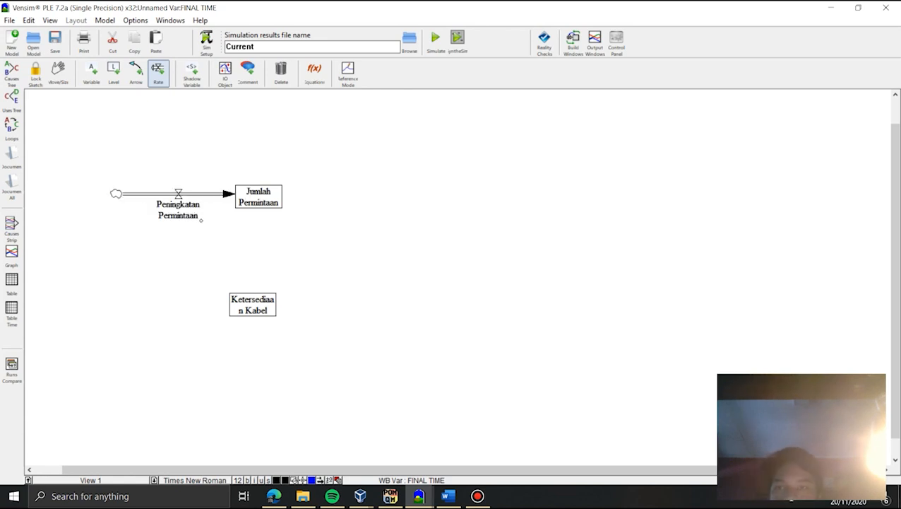
Step: Draw an outflow rate named Penurunan Permintaan from the Jumlah Permintaan level to a cloud on its right
left_click(259, 196)
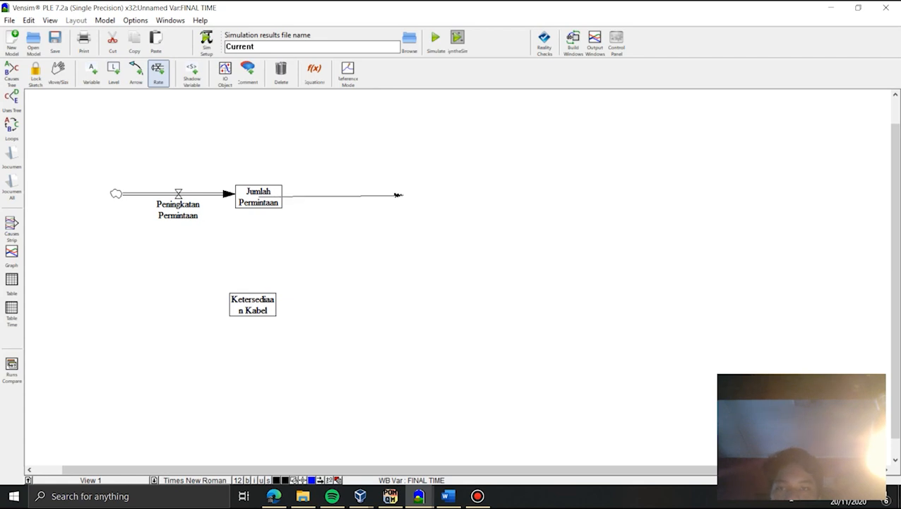
left_click(404, 195)
type("Penurunan Permintaan")
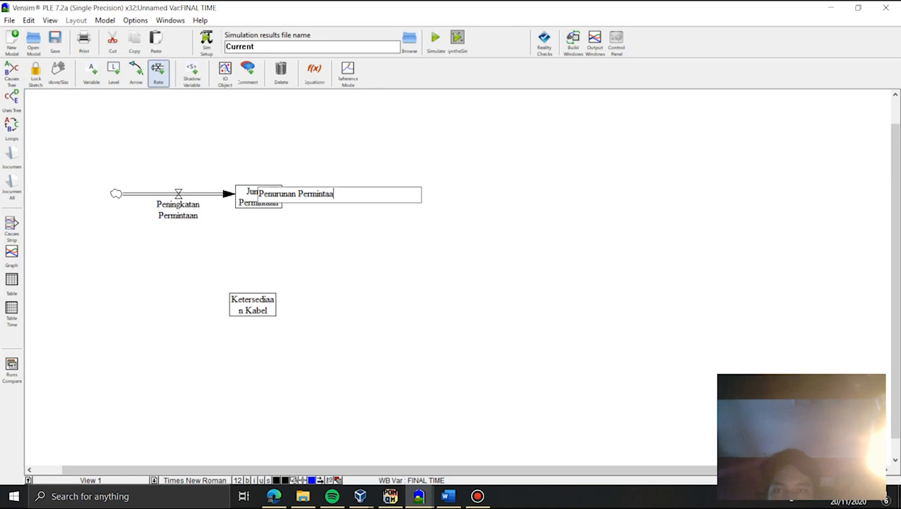
key("Return")
Step: Draw an inflow rate named Jumlah Pabrik from a cloud into the Ketersediaan Kabel level
left_click(117, 300)
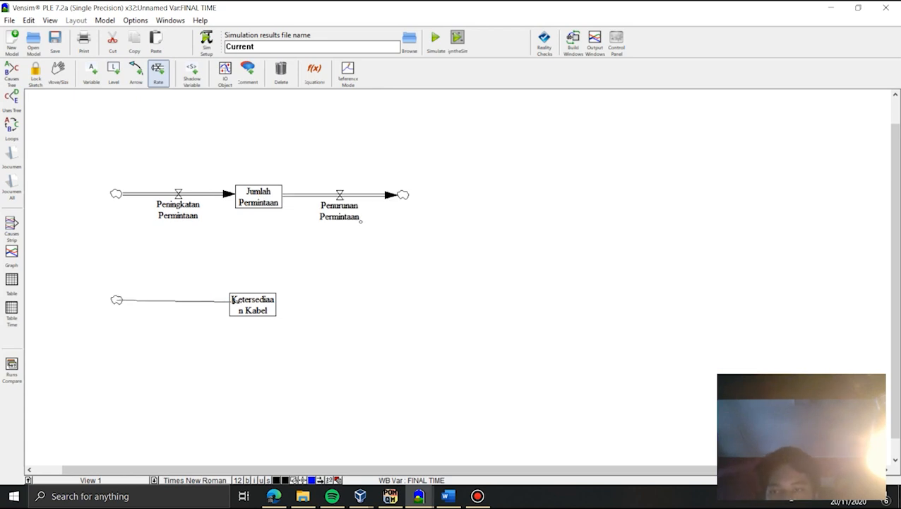
left_click(238, 301)
type("Jumalh")
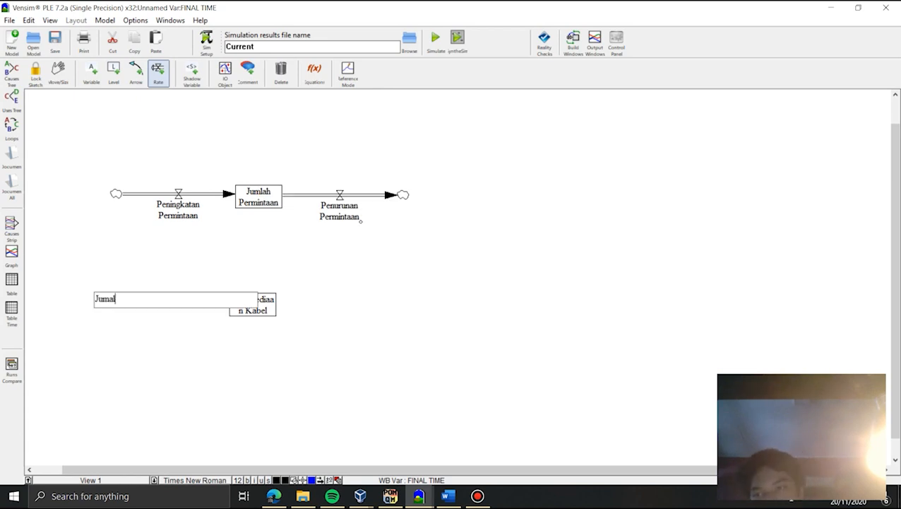
key("BackSpace")
key("BackSpace")
key("BackSpace")
type("lah P")
key("BackSpace")
key("BackSpace")
key("BackSpace")
key("BackSpace")
type("lah")
key("BackSpace")
key("BackSpace")
key("BackSpace")
key("BackSpace")
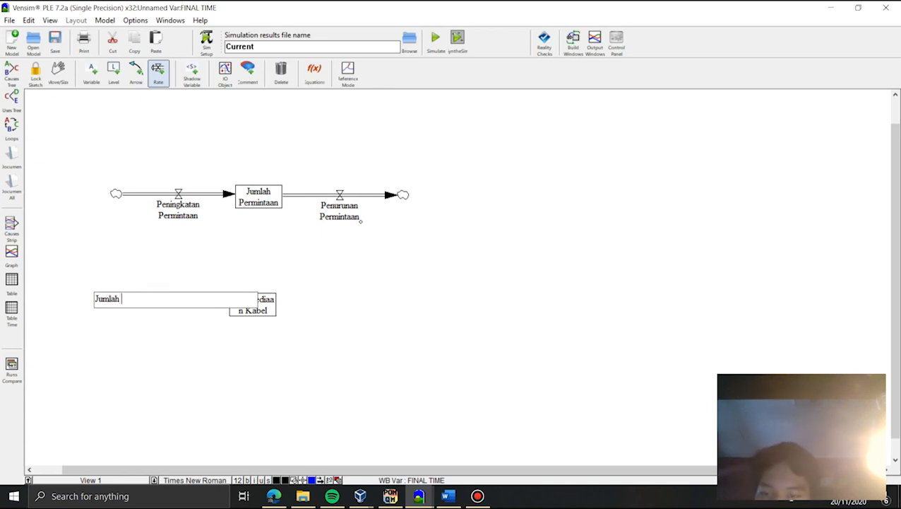
type("abrik")
key("Return")
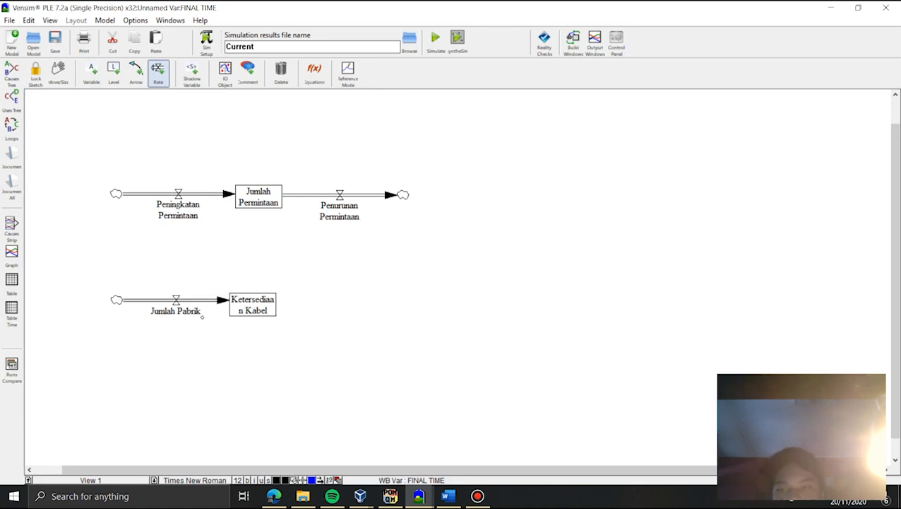
Step: Draw an outflow rate named Produk Cacat from the Ketersediaan Kabel level to a cloud on its right
left_click(253, 304)
left_click(365, 304)
type("K")
type("roduk Cacat")
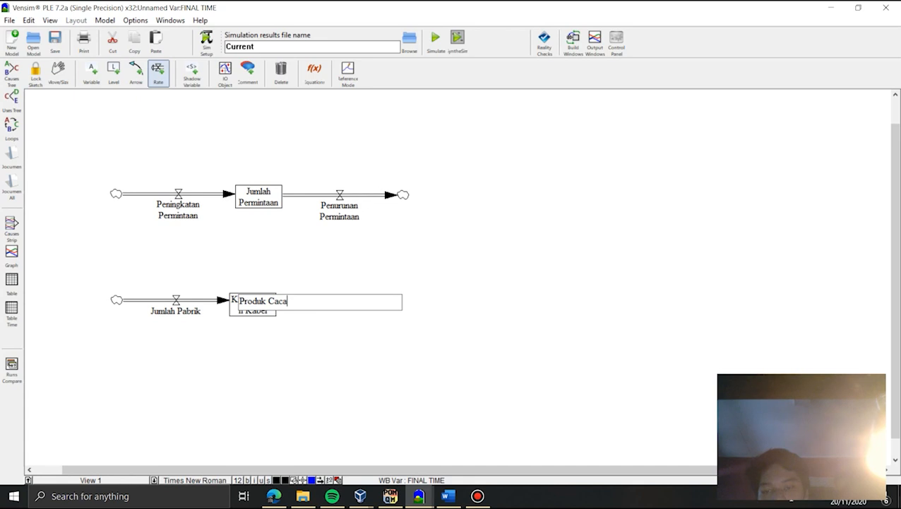
key("Return")
Step: Add a second inflow rate named Impor, running from a cloud at the lower left up into Ketersediaan Kabel
left_click(125, 389)
left_click(253, 305)
type("Impor")
key("Return")
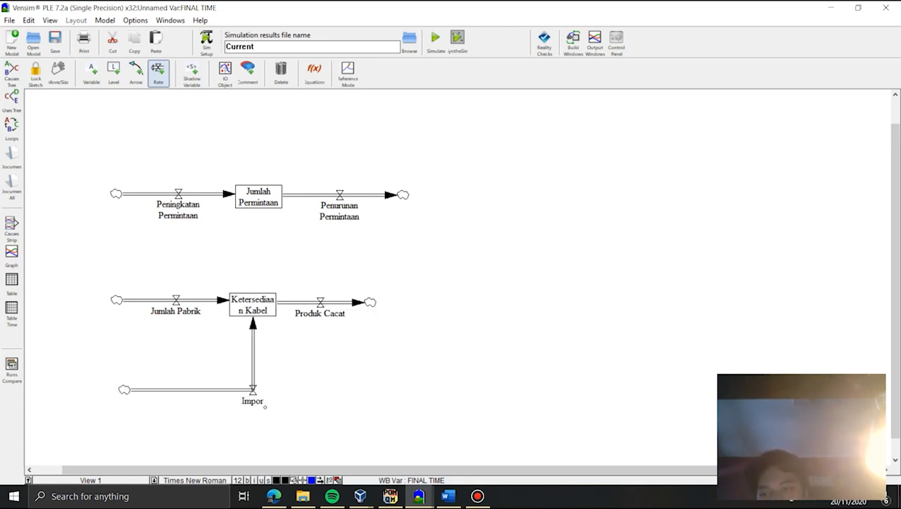
Step: Add an auxiliary variable named Persentase Peningkatan above the Peningkatan Permintaan inflow
key("3")
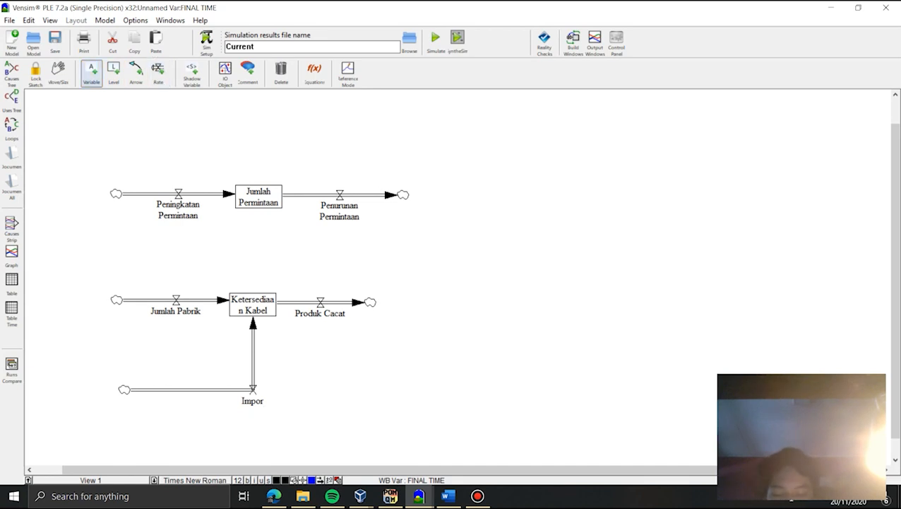
left_click(94, 117)
type("Persentase Peningkatan")
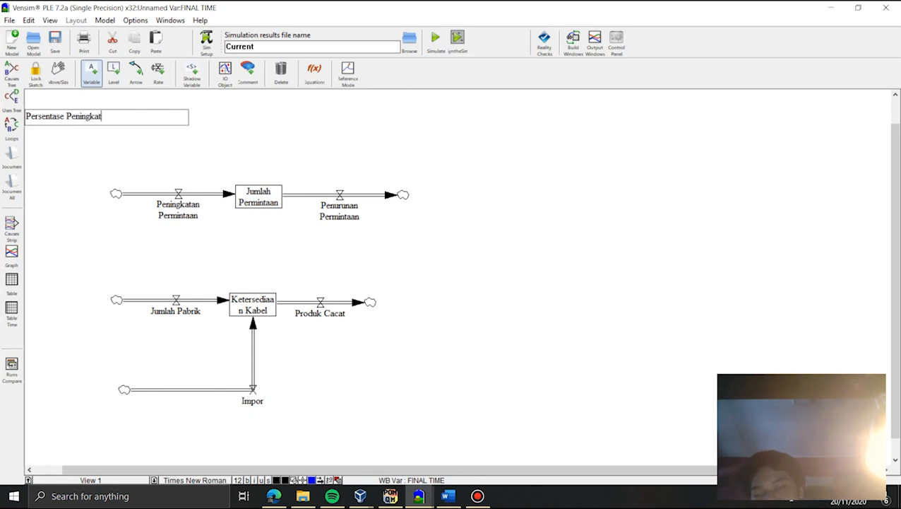
key("Return")
Step: Add an auxiliary variable named Persentase Penurunan above the Penurunan Permintaan outflow
left_click(380, 142)
type("{Perse")
key("BackSpace")
key("BackSpace")
key("BackSpace")
key("BackSpace")
key("BackSpace")
key("BackSpace")
type("Persentase P")
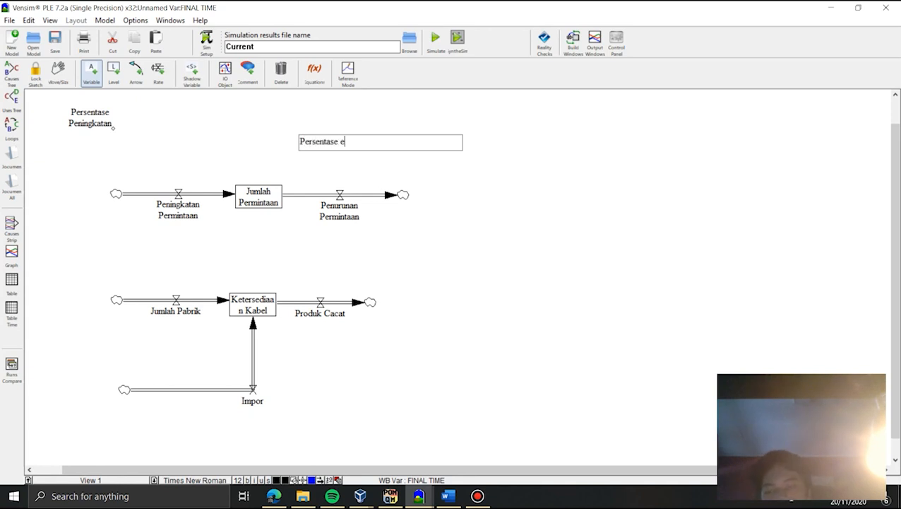
key("BackSpace")
type("Penuru")
key("BackSpace")
type("runan")
key("Return")
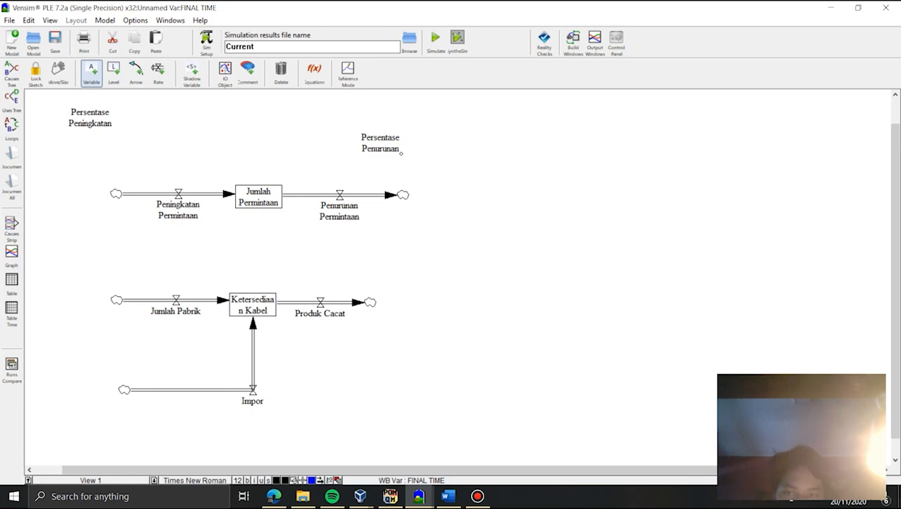
Step: Add an auxiliary variable named Permintaan Pasar to the lower right of the Impor rate
left_click(345, 411)
type("Perminta")
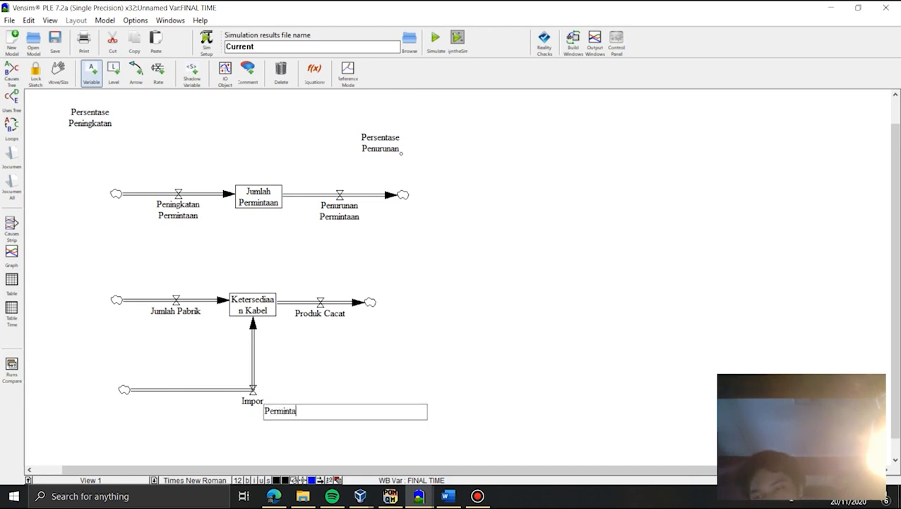
type("an Pasar")
key("Return")
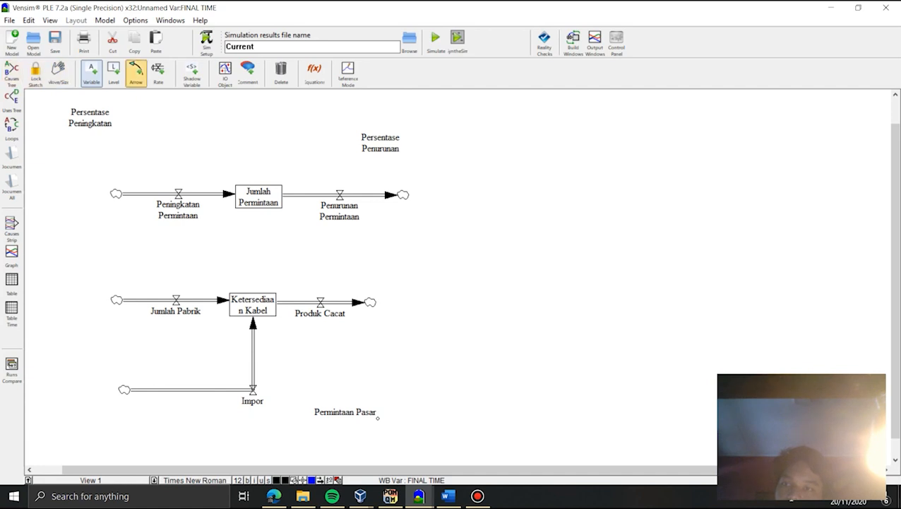
Step: Draw arrows from Persentase Peningkatan to Peningkatan Permintaan and from Persentase Penurunan to Penurunan Permintaan
left_click(136, 72)
left_click(92, 120)
left_click(174, 189)
left_click(380, 143)
left_click(341, 191)
Step: Draw an arrow from Jumlah Permintaan to Ketersediaan Kabel and try to link Permintaan Pasar to Impor
left_click(258, 198)
left_click(253, 291)
left_click(345, 412)
left_click(257, 402)
Step: Curve the arrows from Persentase Peningkatan and Persentase Penurunan and reposition both variables above their rates
left_click_drag(135, 156, 185, 146)
left_click_drag(380, 143, 382, 125)
left_click_drag(185, 145, 175, 150)
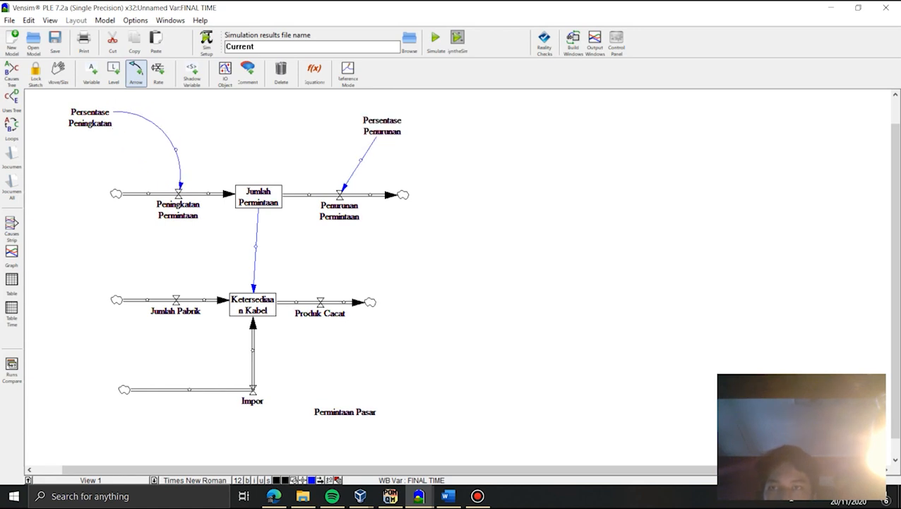
left_click_drag(91, 118, 118, 124)
left_click_drag(361, 159, 331, 140)
left_click_drag(382, 126, 395, 127)
left_click_drag(331, 141, 345, 149)
left_click(395, 128)
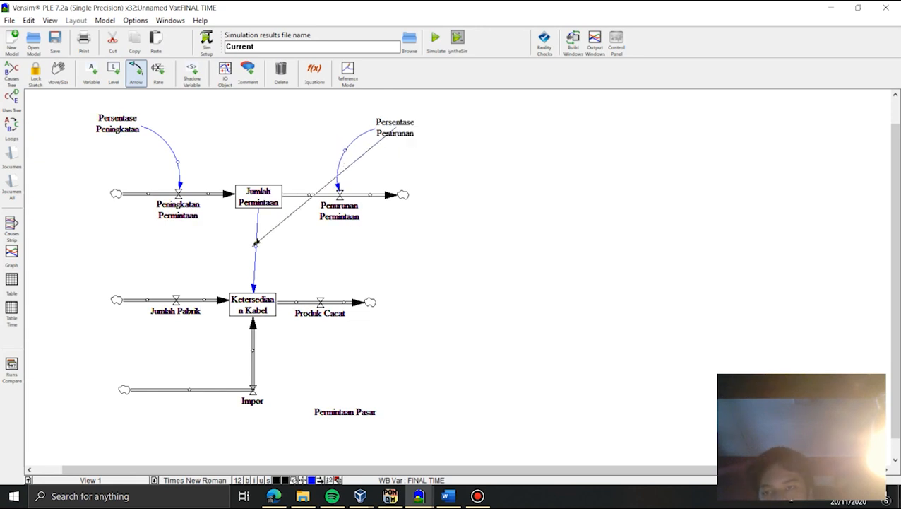
key("Escape")
Step: Curve the arrow between the two levels and connect Permintaan Pasar to Impor with an upward-arched arrow
left_click_drag(256, 247, 284, 246)
left_click(345, 412)
left_click(254, 401)
left_click_drag(292, 405, 300, 379)
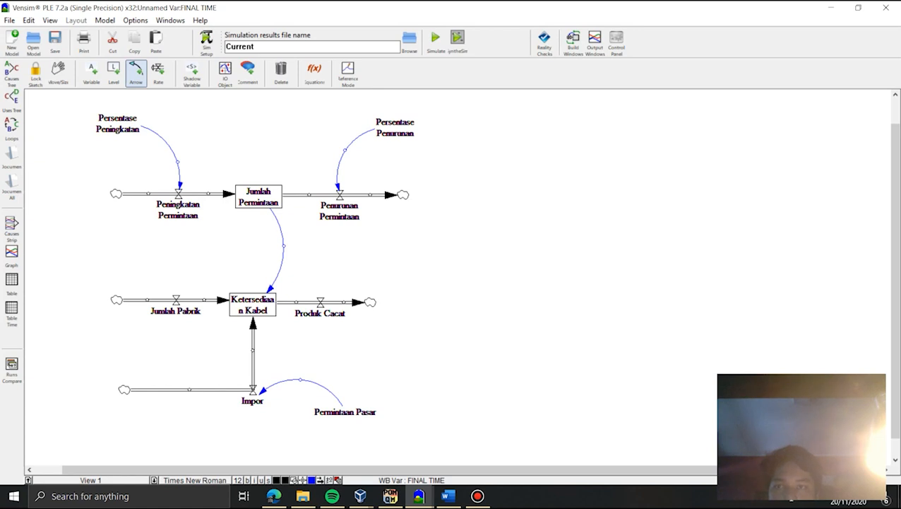
Step: Move Persentase Penurunan and Persentase Peningkatan closer to their rates and shift the Produk Cacat outflow's cloud further right
left_click_drag(412, 135, 398, 130)
left_click_drag(133, 129, 169, 134)
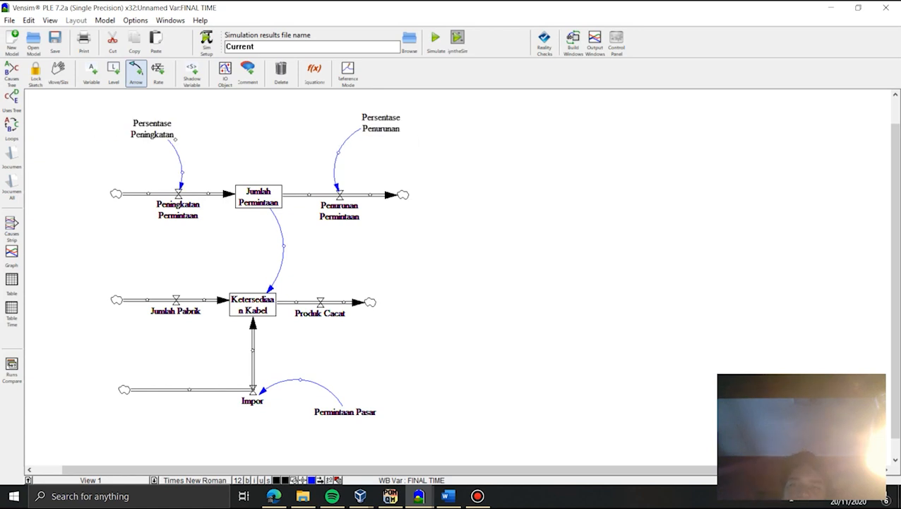
left_click_drag(370, 301, 396, 306)
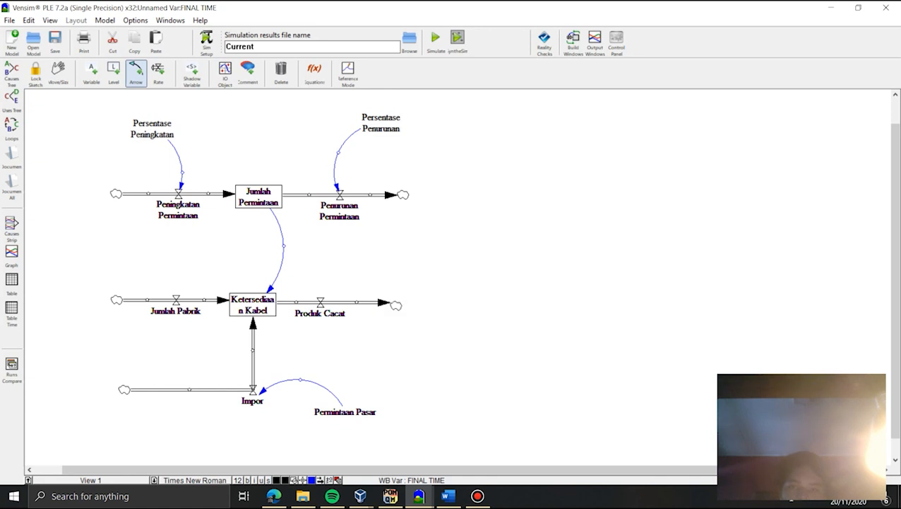
Step: Define Persentase Peningkatan as a constant of 1 with units persen
left_click(314, 71)
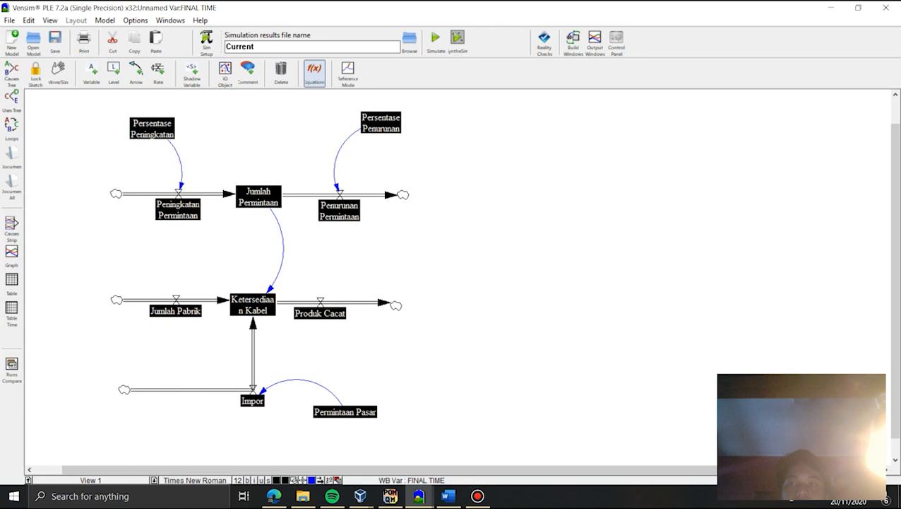
left_click(151, 129)
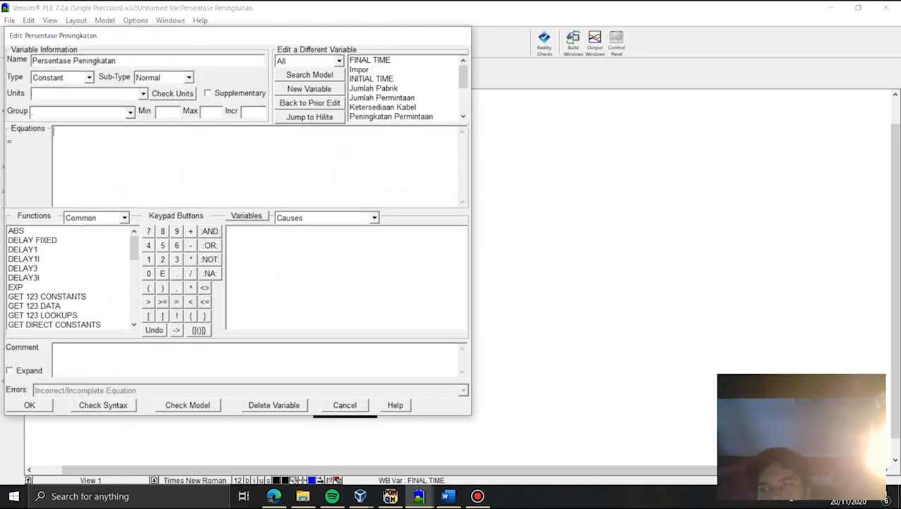
type("persen")
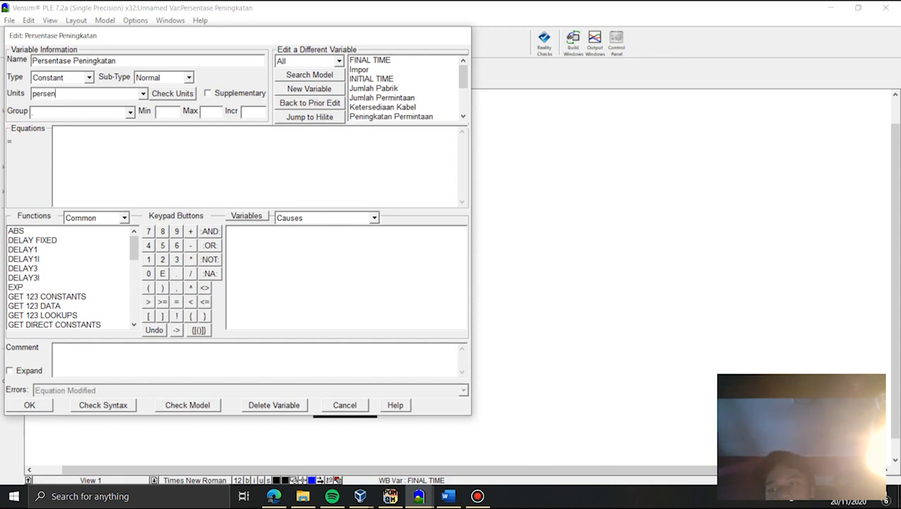
left_click(55, 132)
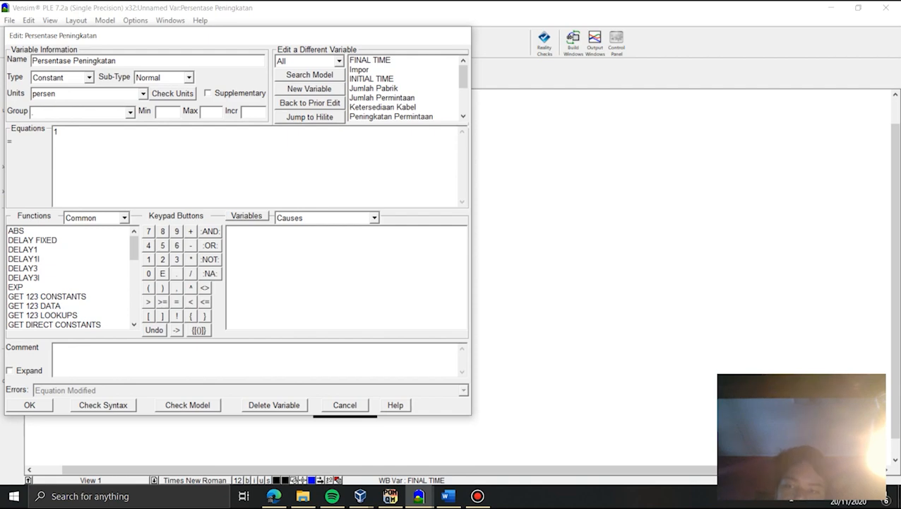
key("Return")
Step: Define Persentase Penurunan as a constant of 0.9 with units persen
left_click(381, 124)
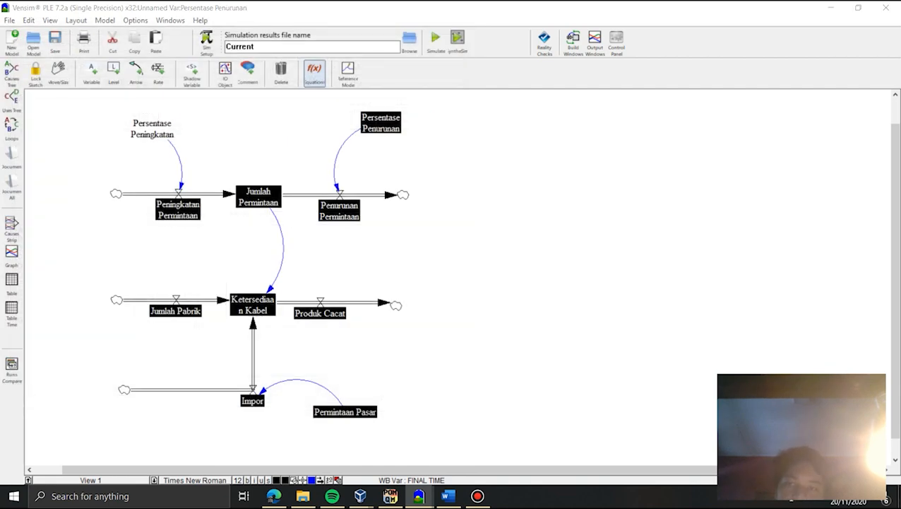
left_click(78, 93)
type("persen")
left_click(70, 136)
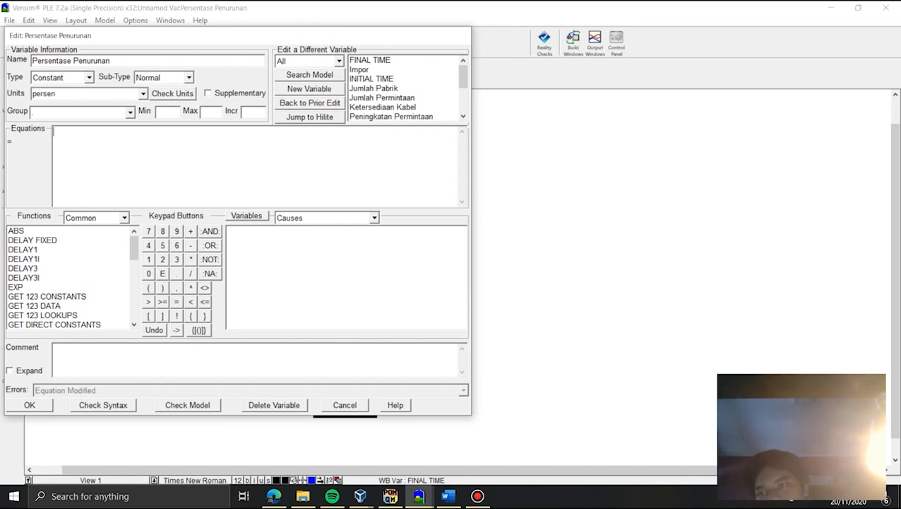
type("0.9")
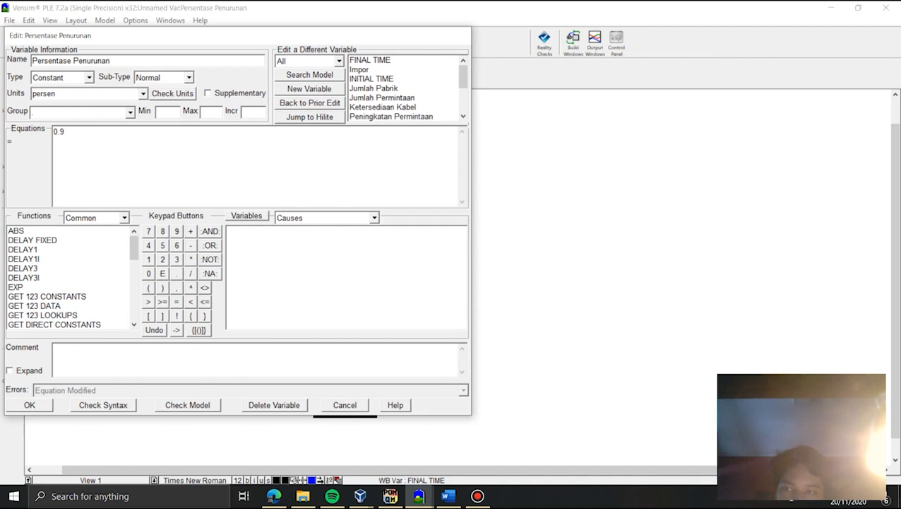
left_click(29, 405)
Step: Define the Peningkatan Permintaan rate as 1005*Persentase Peningkatan with units meter
left_click(178, 209)
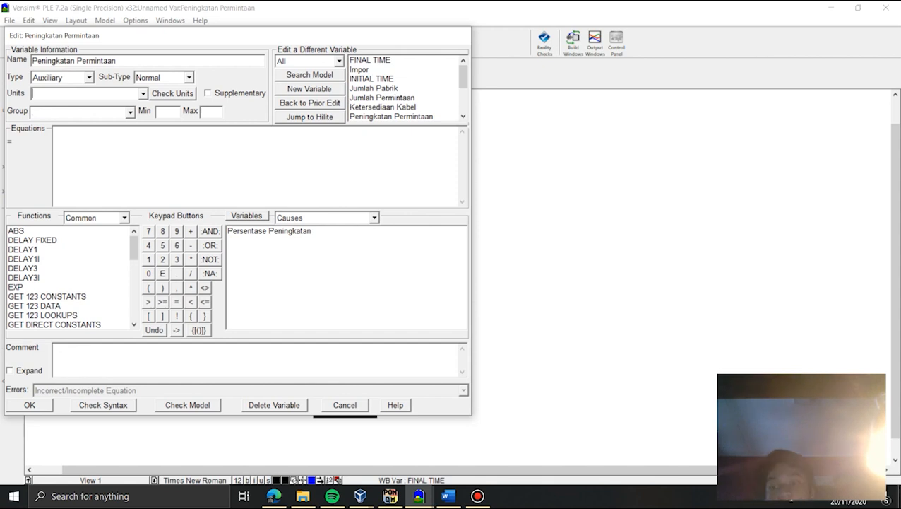
type("meter")
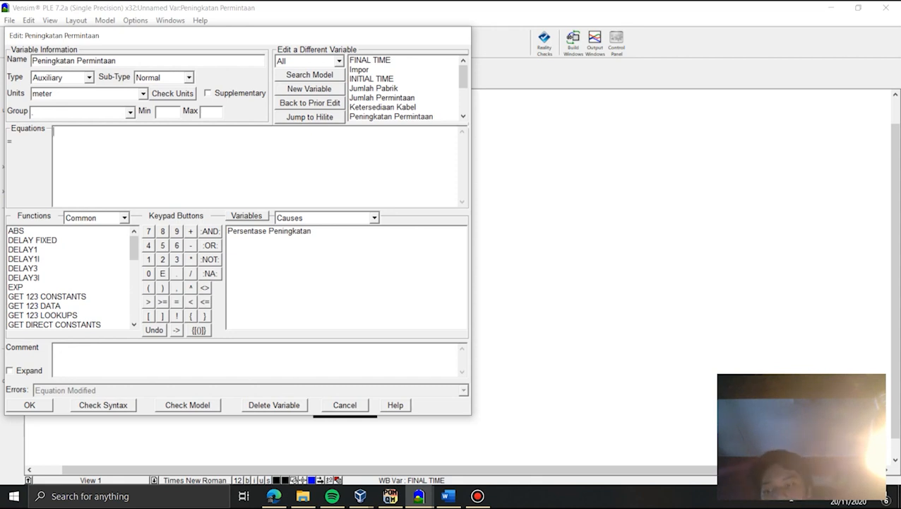
type("100")
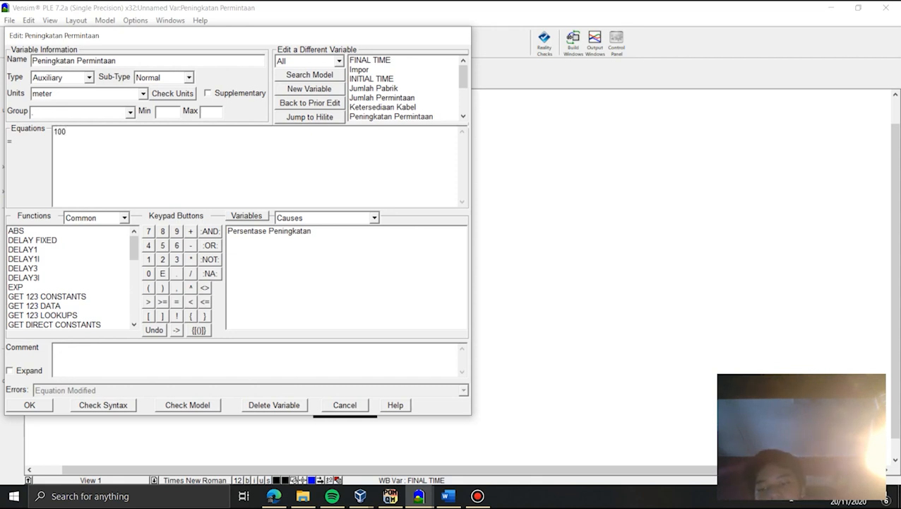
type("5")
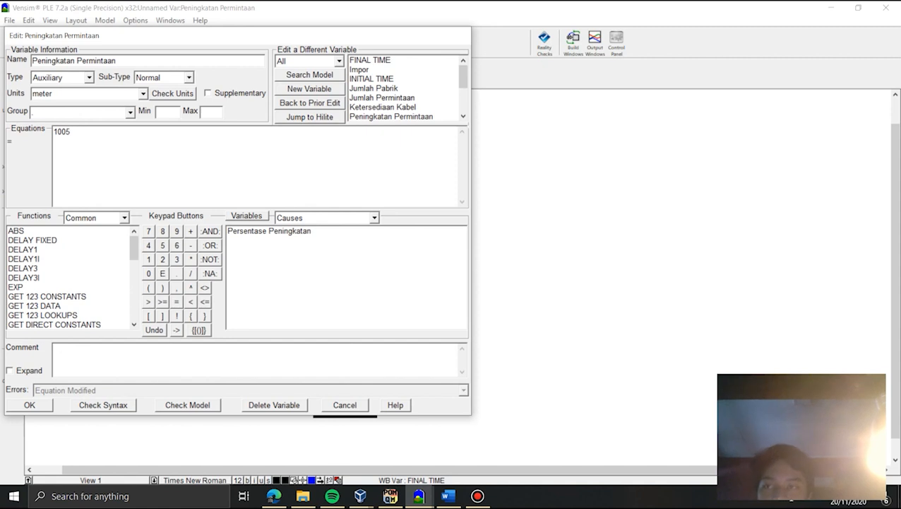
type("*")
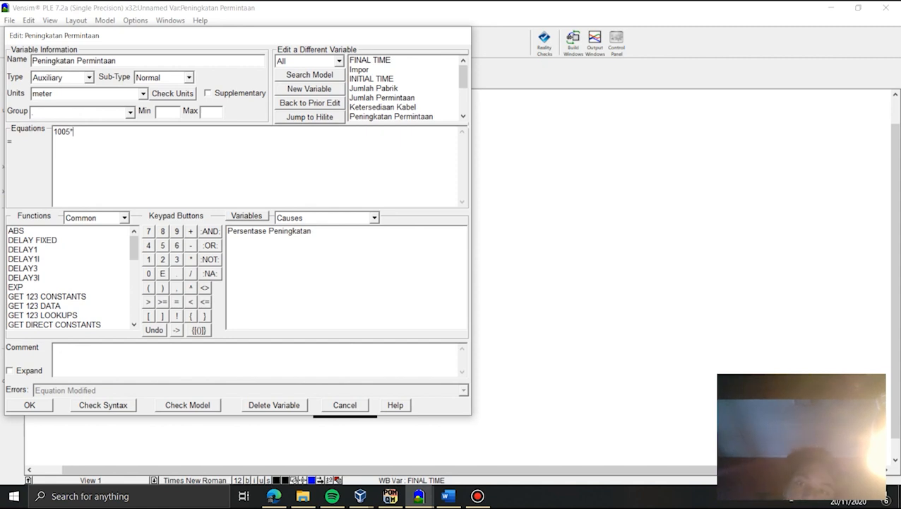
type("Persentase Peningkatan")
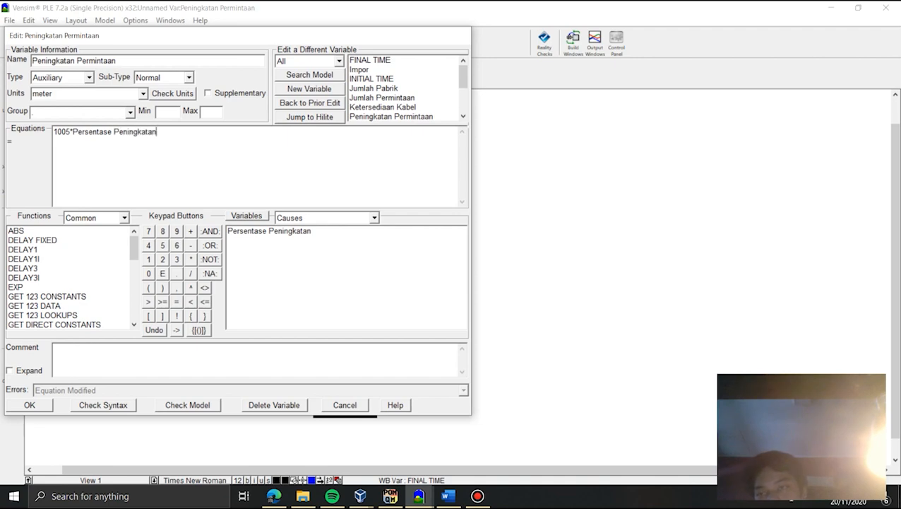
key("Return")
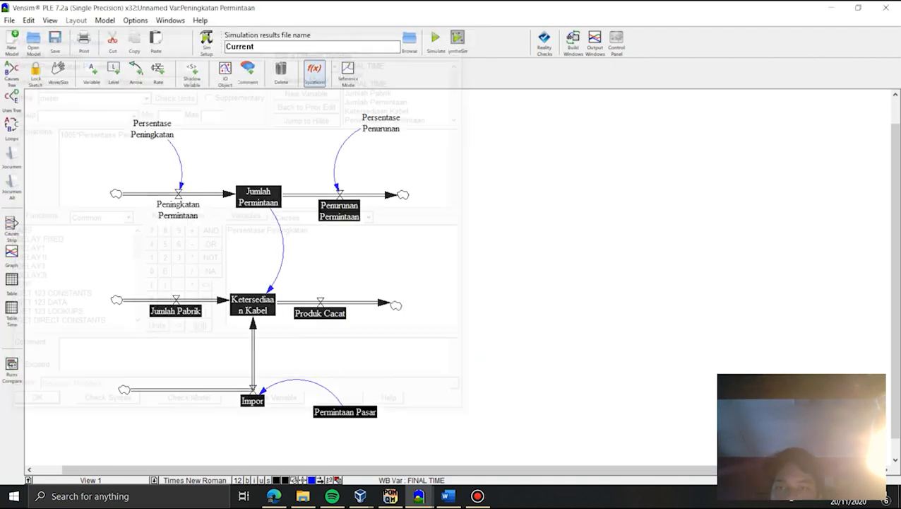
Step: Define the Penurunan Permintaan rate as 1005*Persentase Penurunan with units meter
left_click(339, 210)
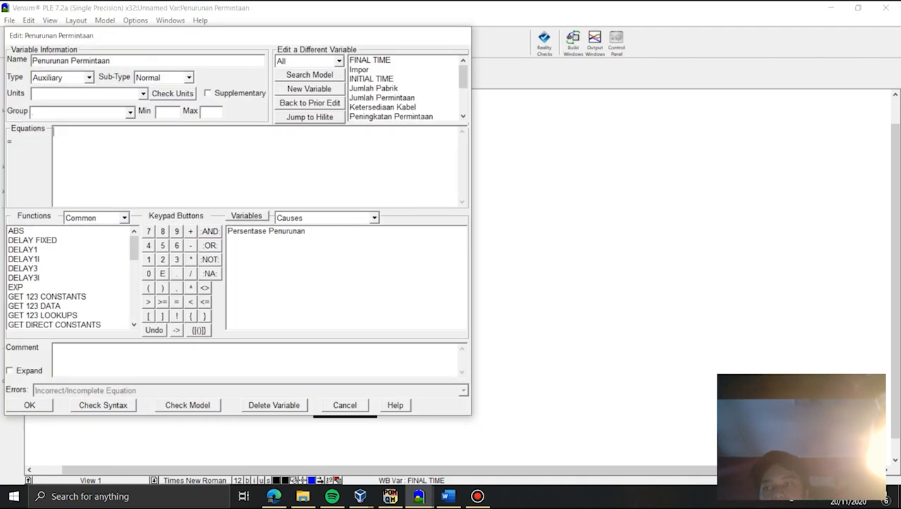
type("meter")
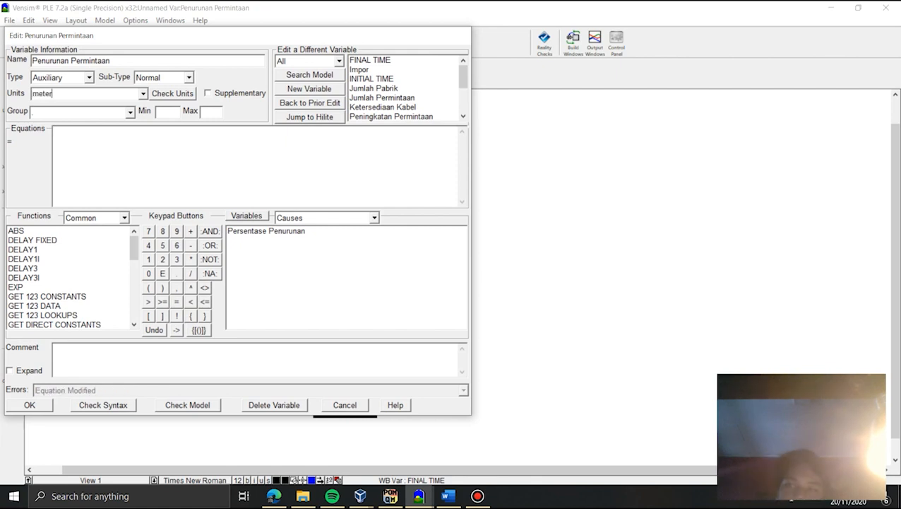
left_click(55, 132)
type("1005*Persentase Penurunan")
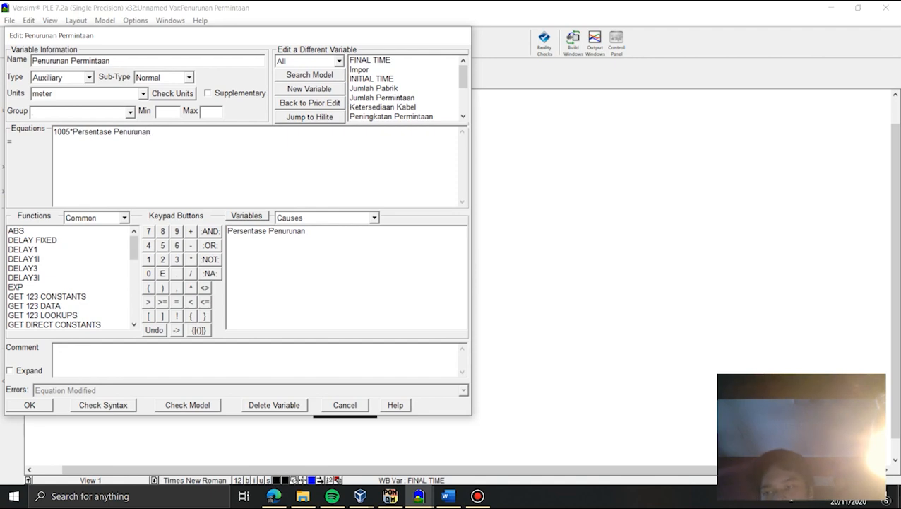
left_click(29, 404)
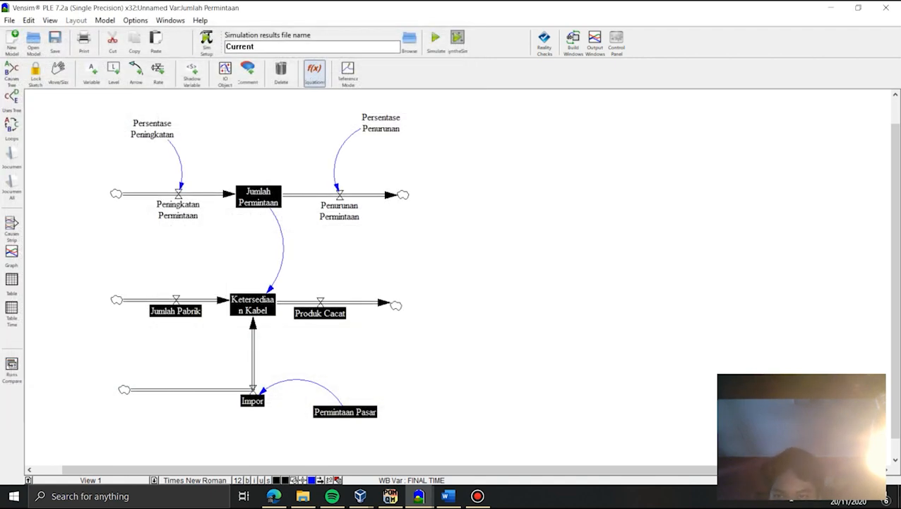
Step: Give the Jumlah Permintaan level an initial value of 1005 and units meter
left_click(258, 197)
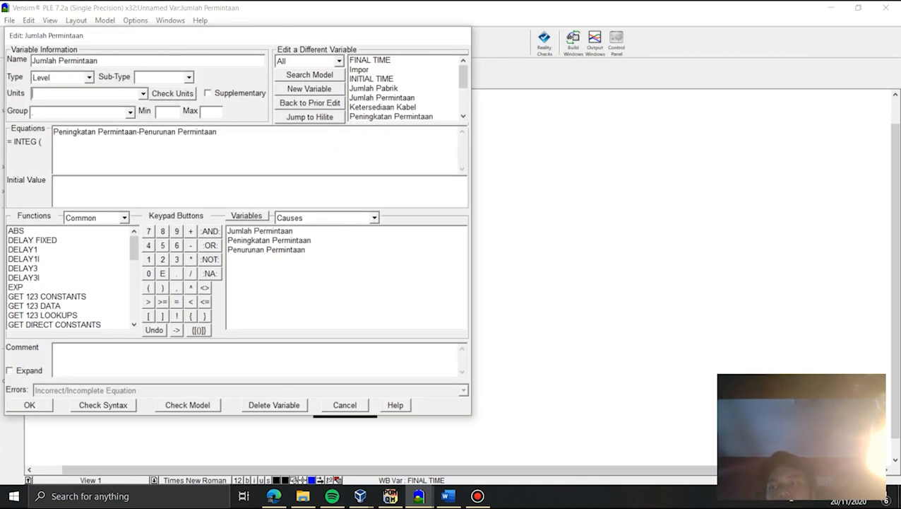
type("meter")
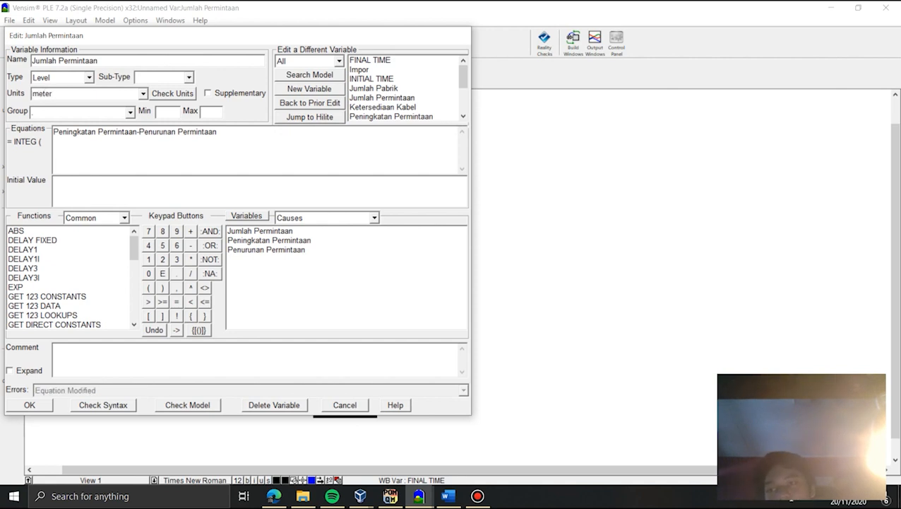
left_click(57, 182)
type("100")
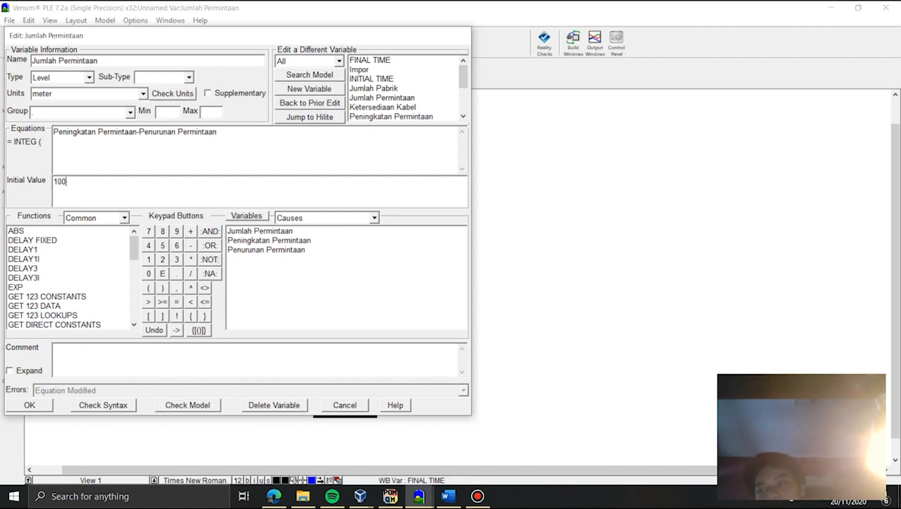
type("5")
key("Return")
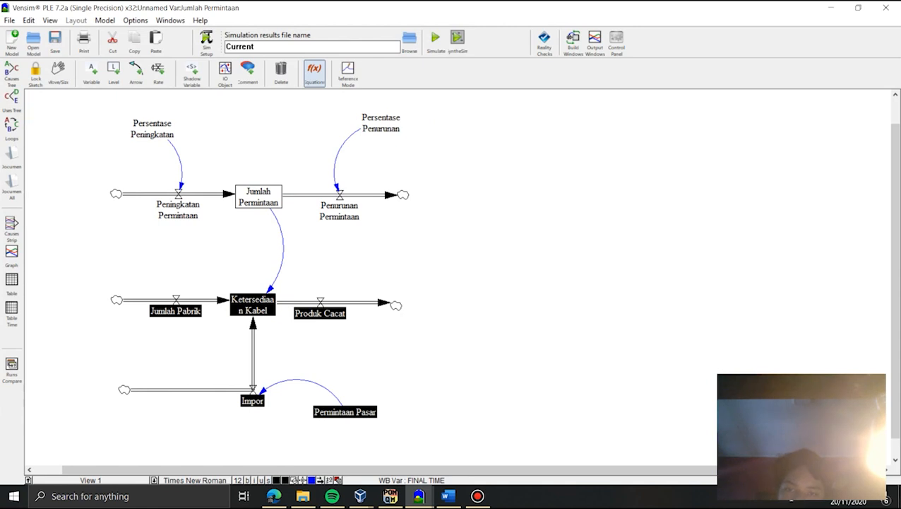
Step: Define Permintaan Pasar as a constant of 1005 with units meter
left_click(345, 411)
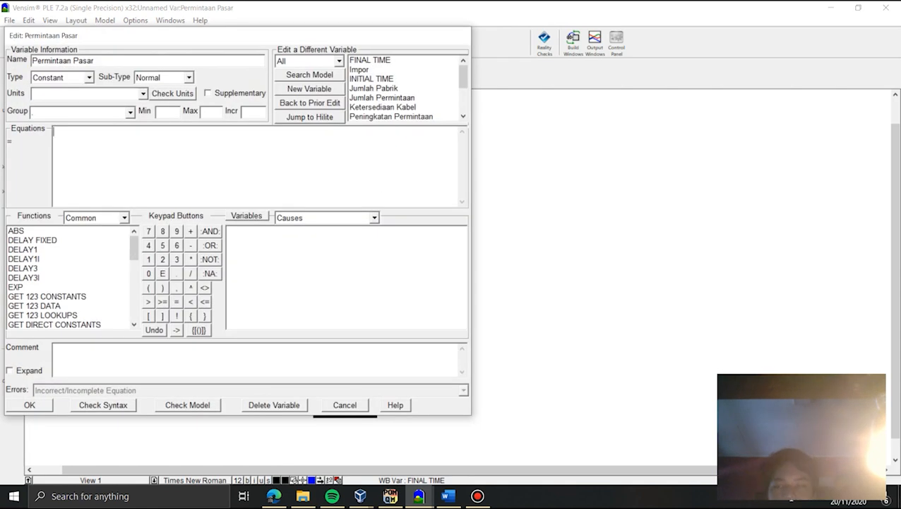
left_click(63, 94)
type("meter")
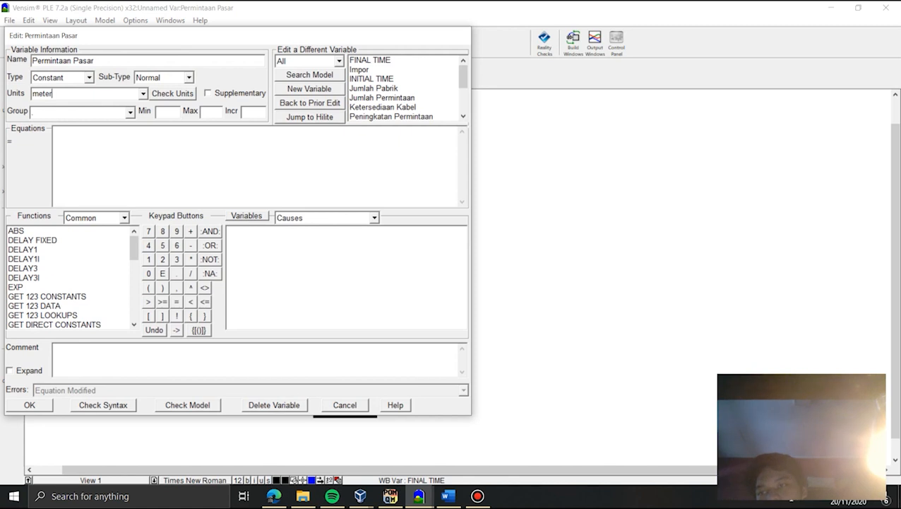
left_click(60, 132)
type("1005")
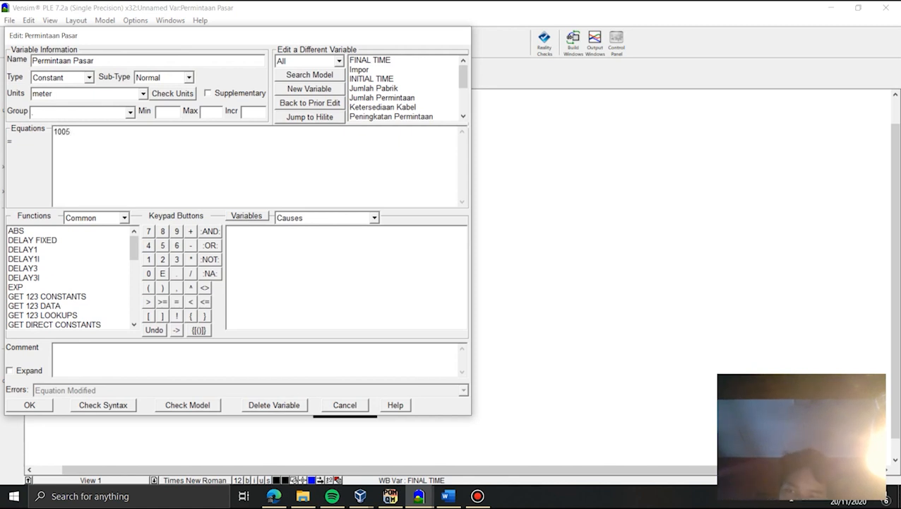
key("Return")
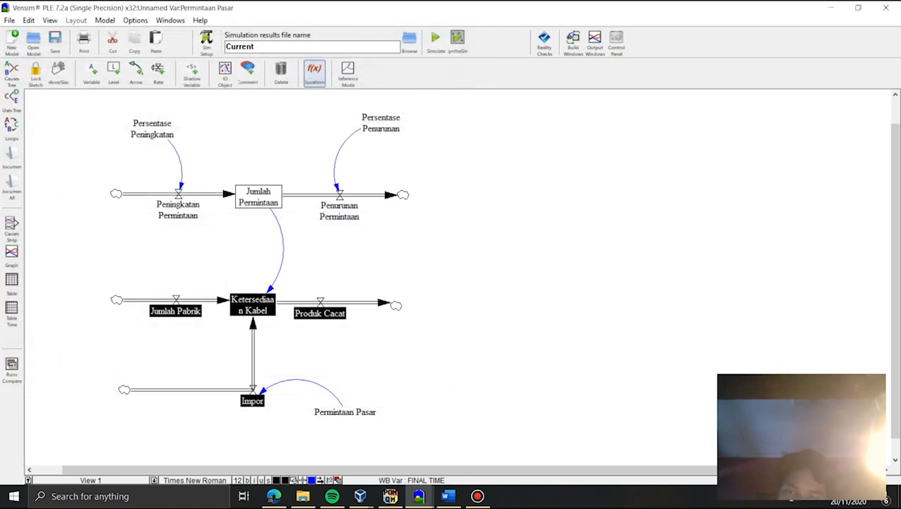
Step: Define the Jumlah Pabrik inflow as a constant of 1005
left_click(175, 311)
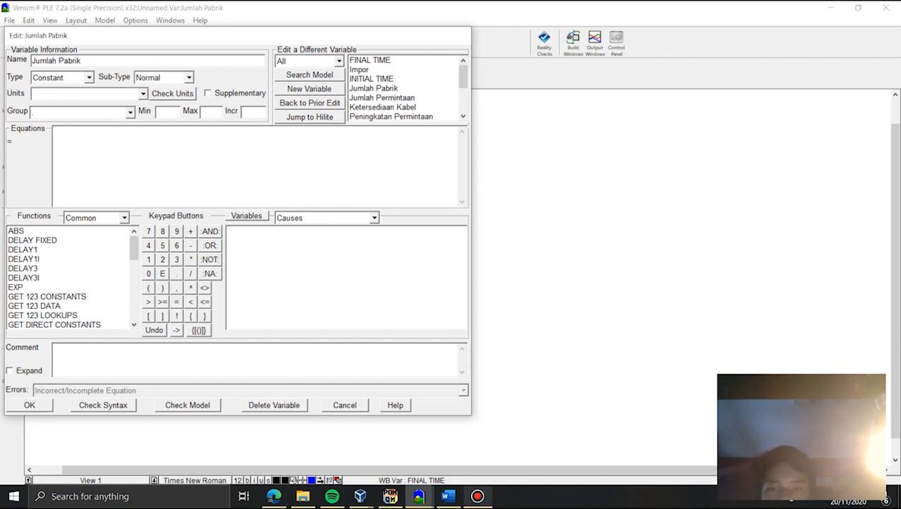
left_click(478, 496)
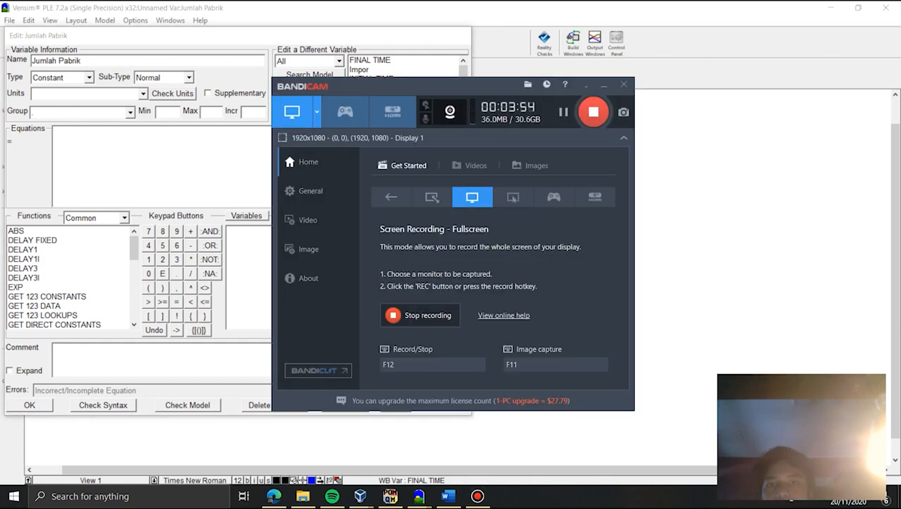
left_click(418, 495)
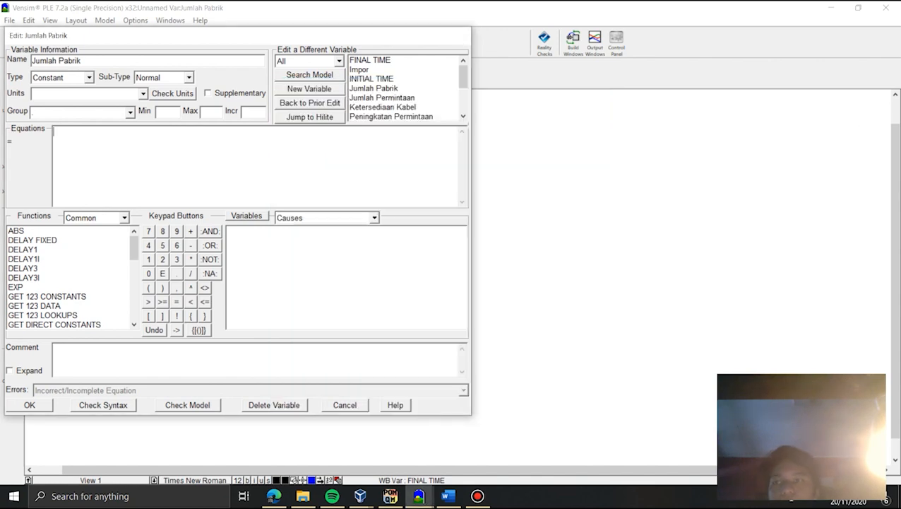
type("1005")
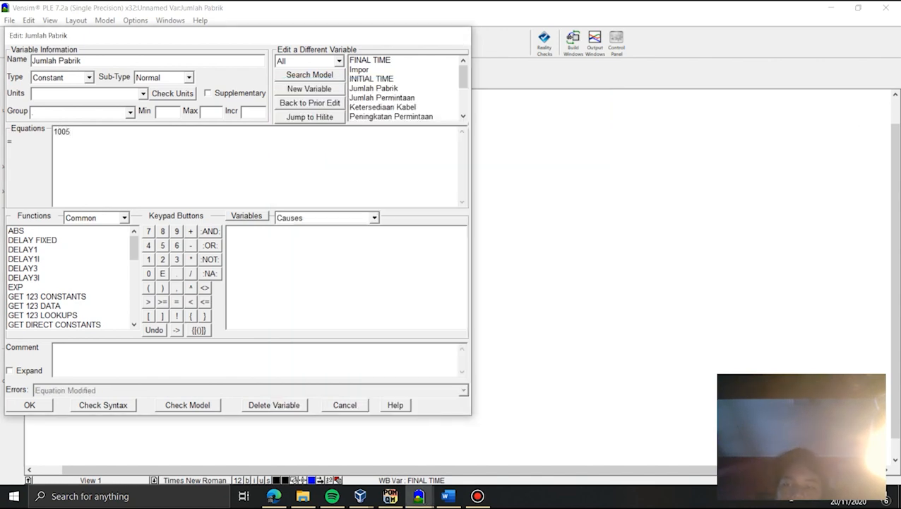
key("Return")
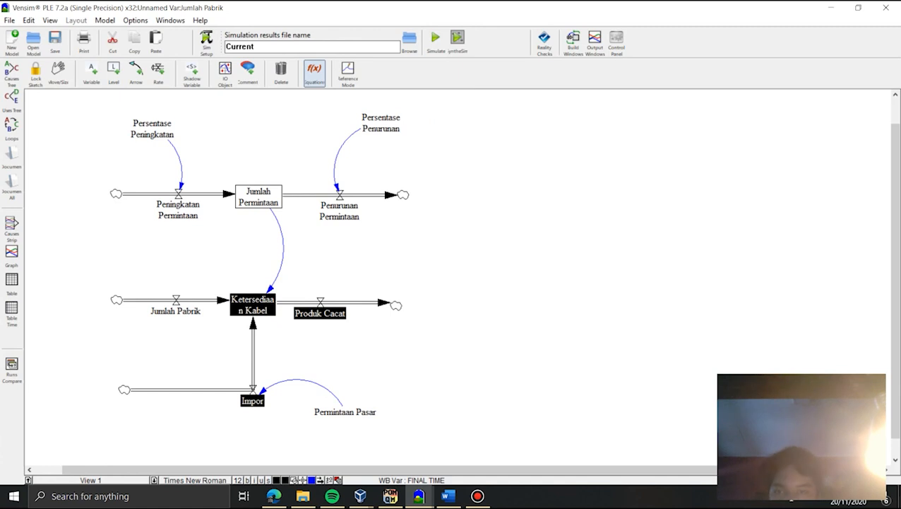
Step: Define the Produk Cacat outflow as a constant of 205 with units meter
left_click(320, 313)
type("20")
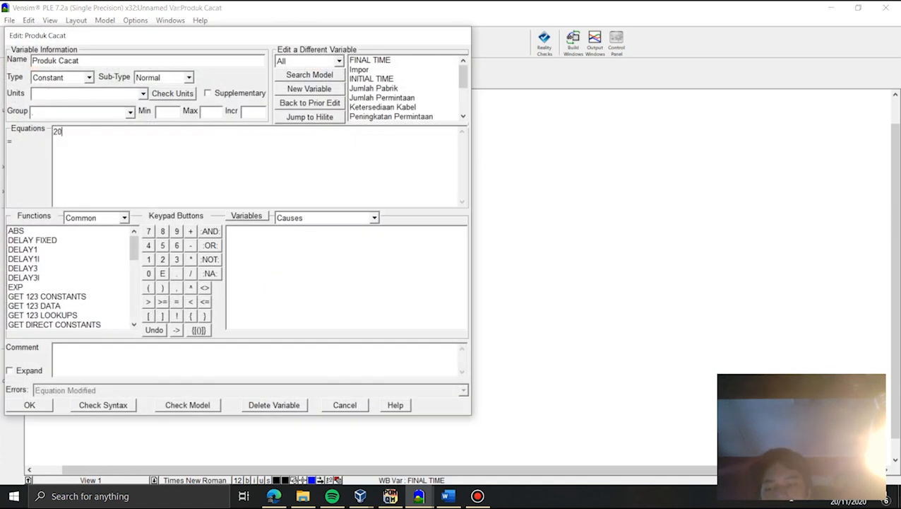
type("5meter")
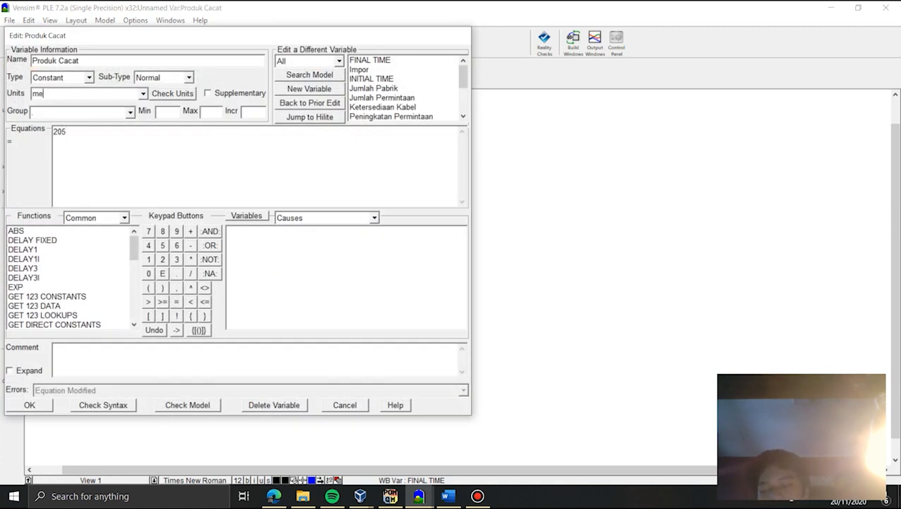
key("Return")
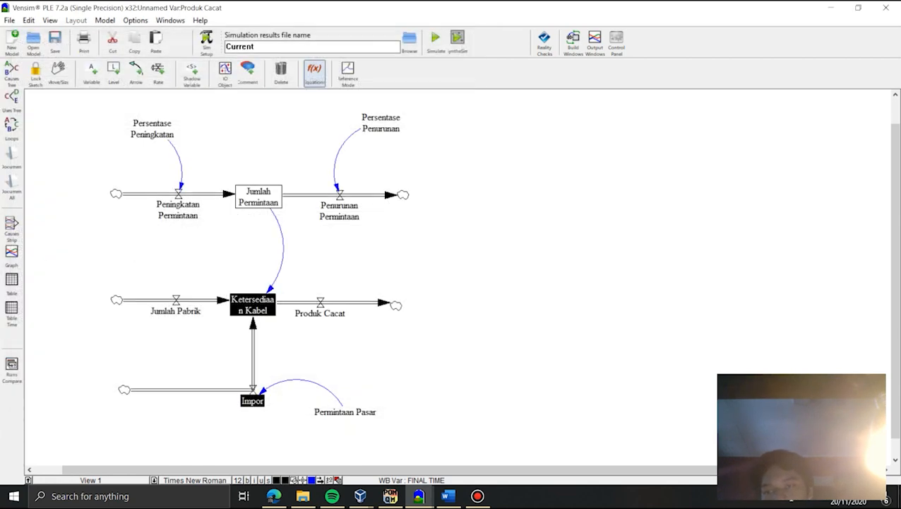
Step: Set the Ketersediaan Kabel level's units to meter and try to append +Jumlah Permintaan to its equation
left_click(253, 305)
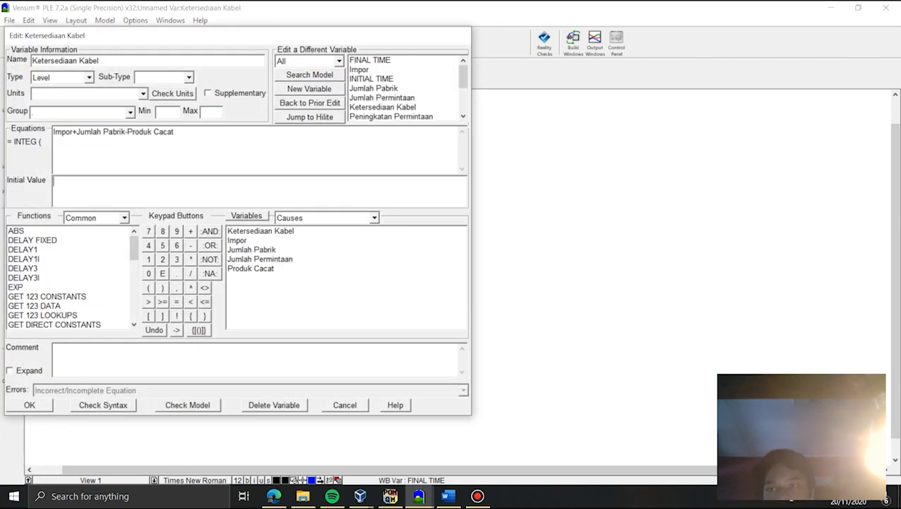
type("meter")
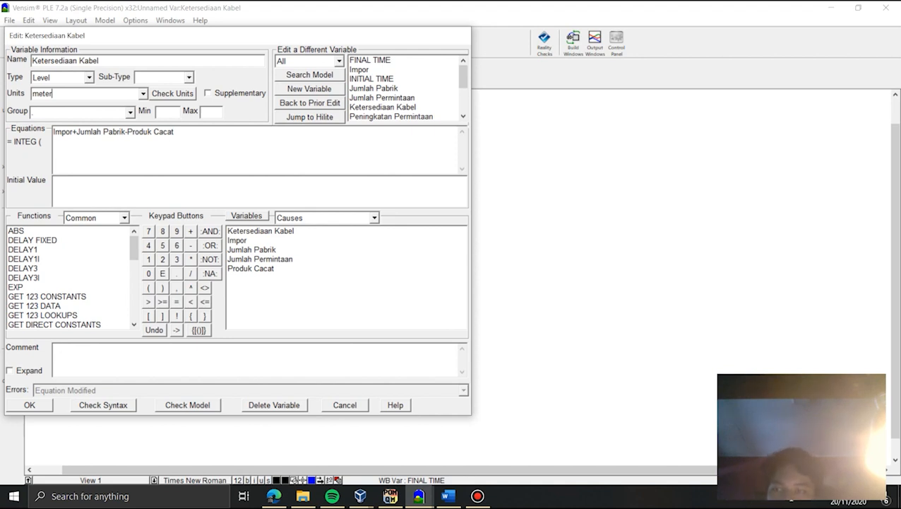
left_click_drag(212, 34, 394, 46)
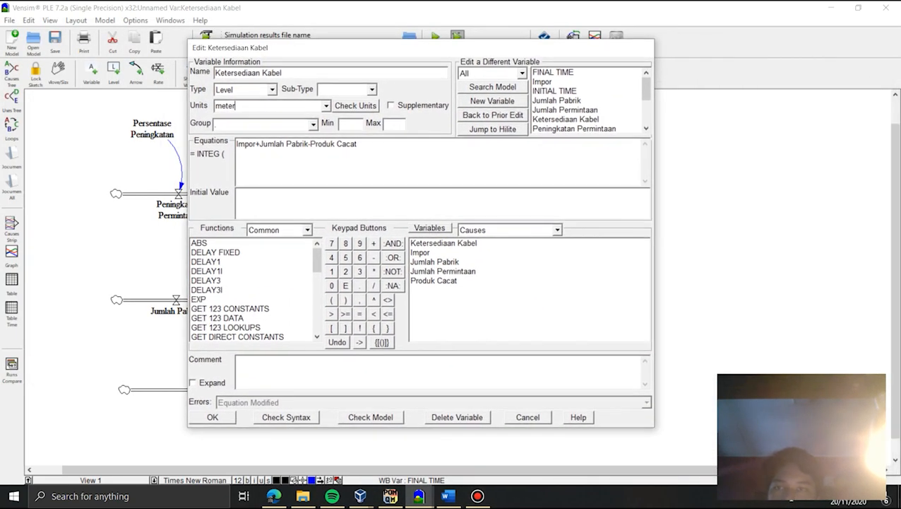
left_click_drag(394, 47, 432, 71)
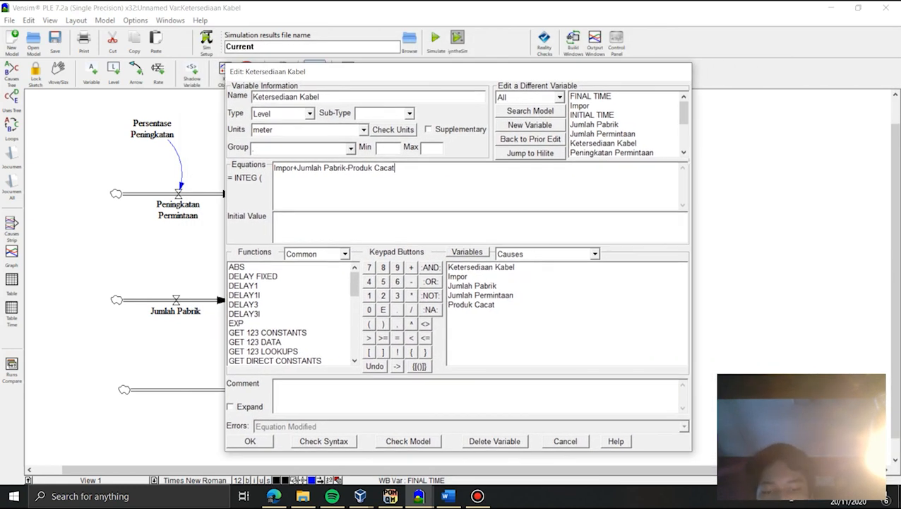
type("+Jumlah Permintaan")
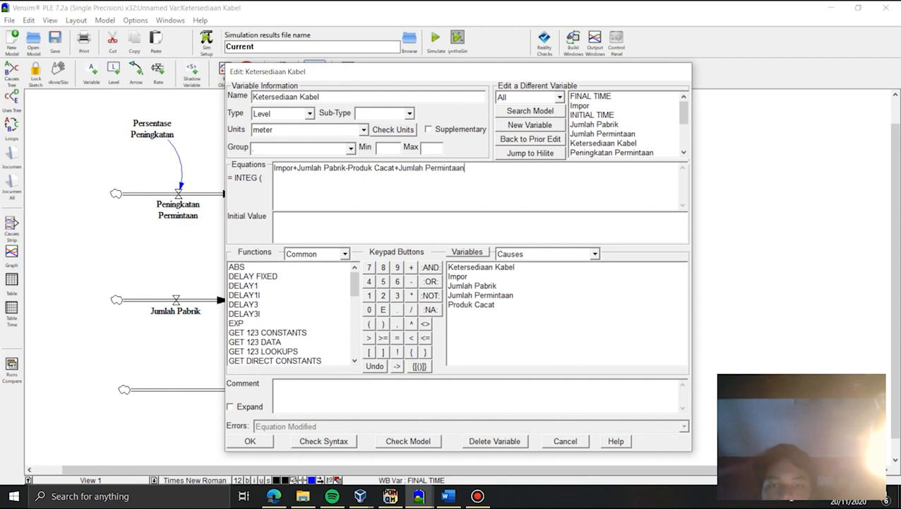
key("Return")
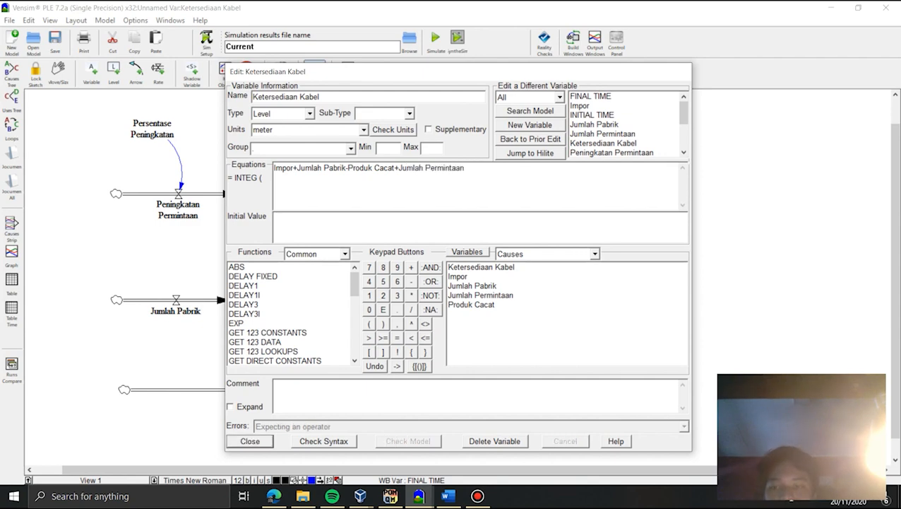
key("Return")
Step: Try again to append +Jumlah Permintaan to the Ketersediaan Kabel level's equation
left_click(252, 304)
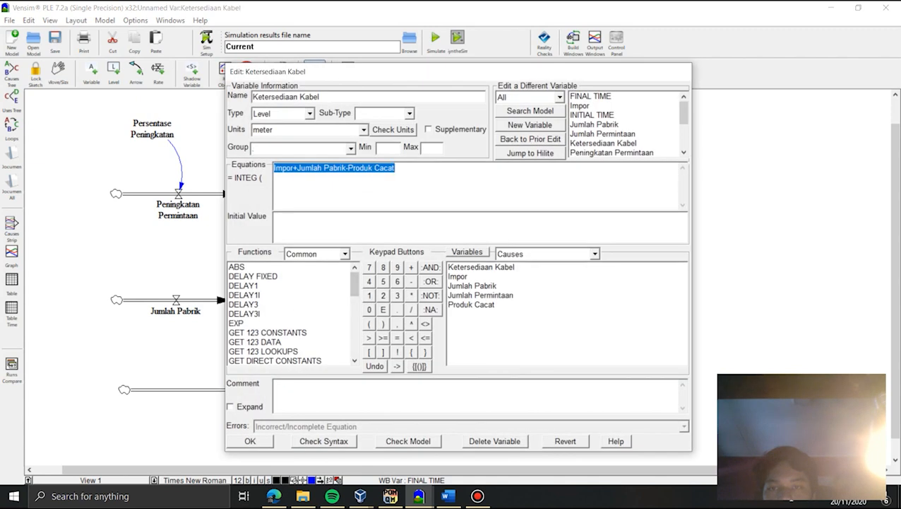
left_click(396, 168)
left_click(480, 296)
type("+Jumlah Permintaan")
left_click(250, 441)
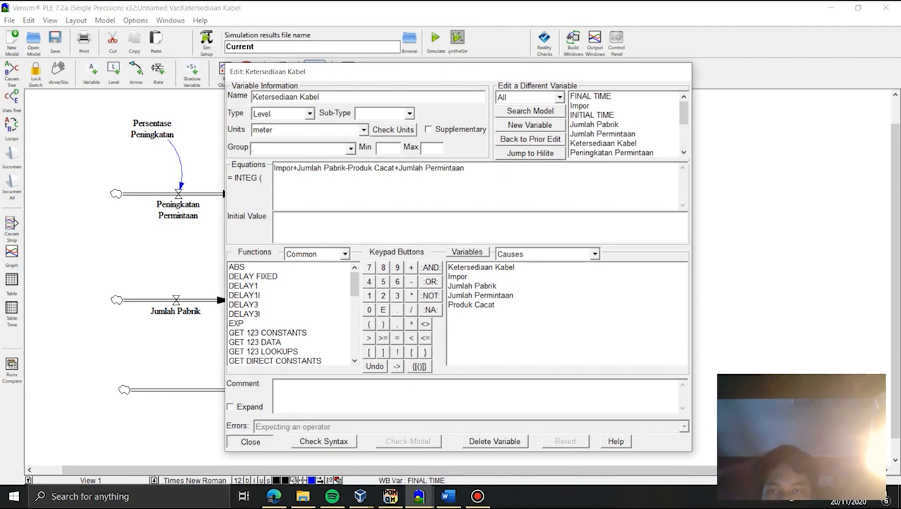
left_click(250, 441)
left_click(477, 496)
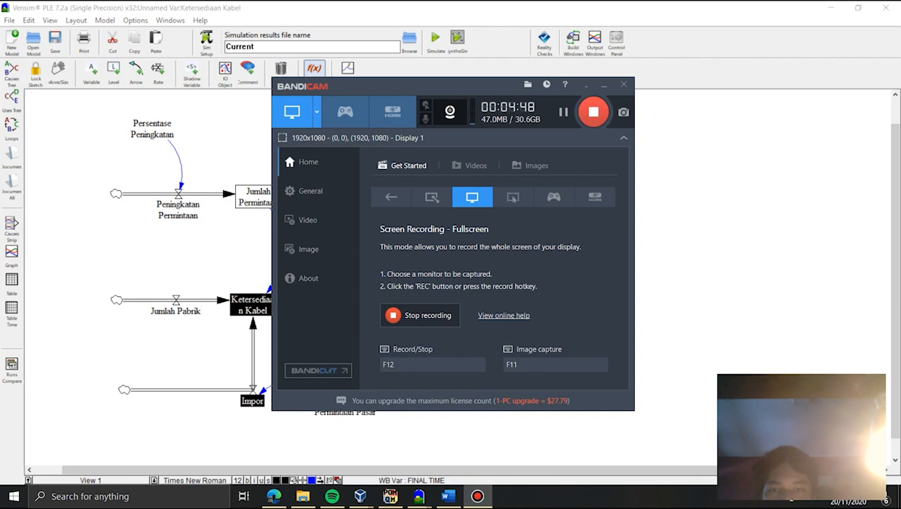
left_click(604, 85)
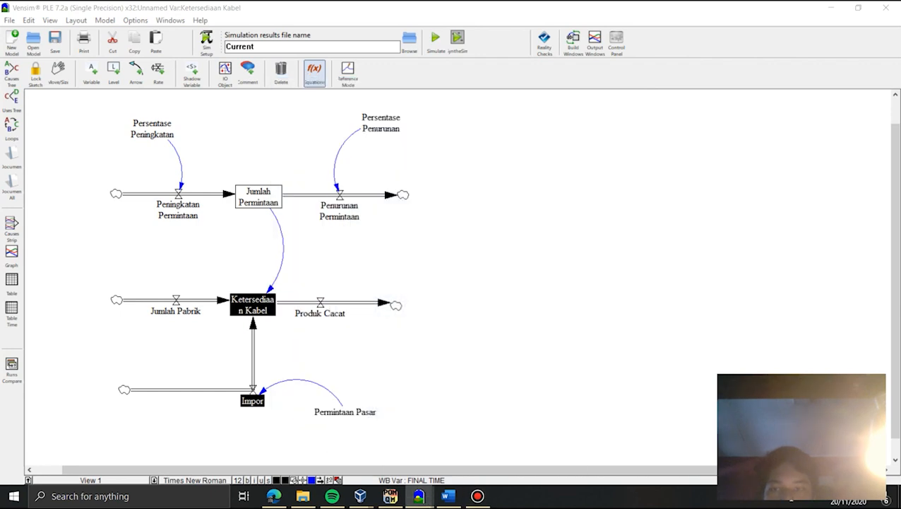
Step: Define the Impor inflow's equation as Permintaan Pasar
left_click(252, 400)
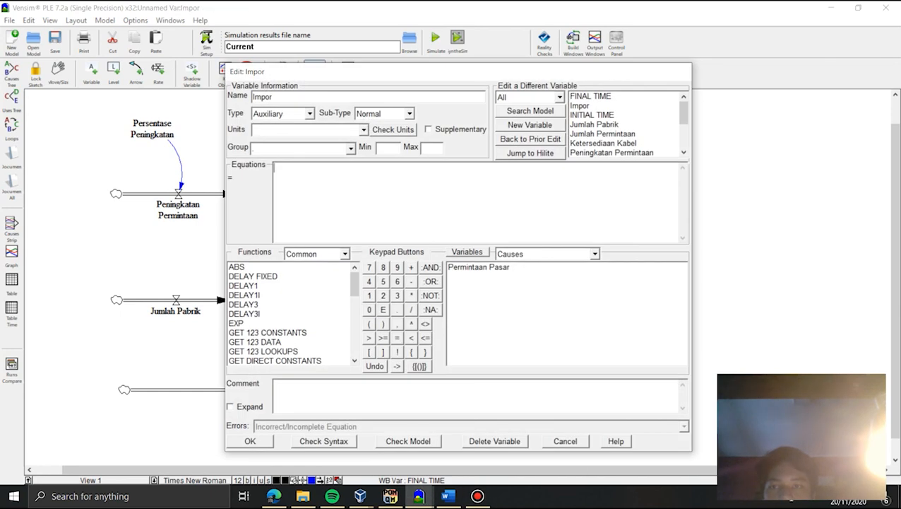
mouse_move(424, 71)
left_mouse_down()
mouse_move(715, 24)
mouse_move(566, 29)
mouse_move(459, 48)
left_mouse_up()
type("Permintaa")
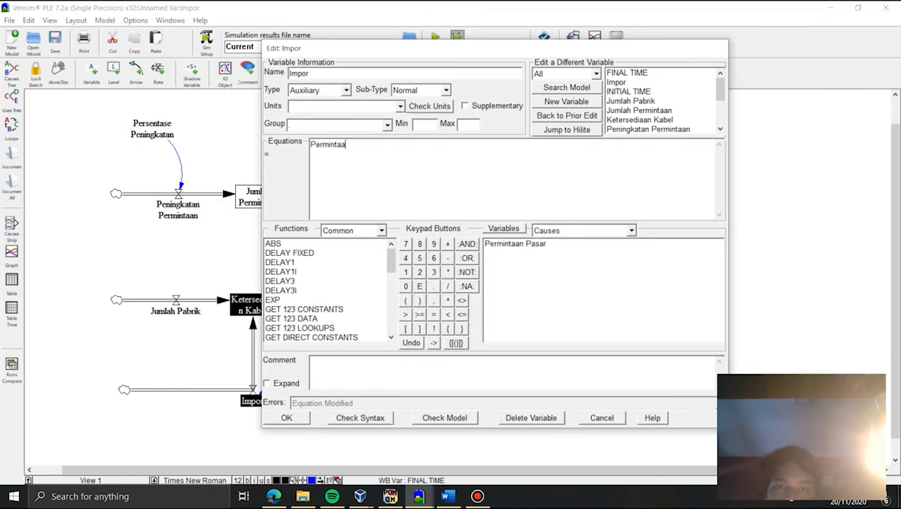
double_click(514, 243)
left_click_drag(344, 144, 310, 145)
key("BackSpace")
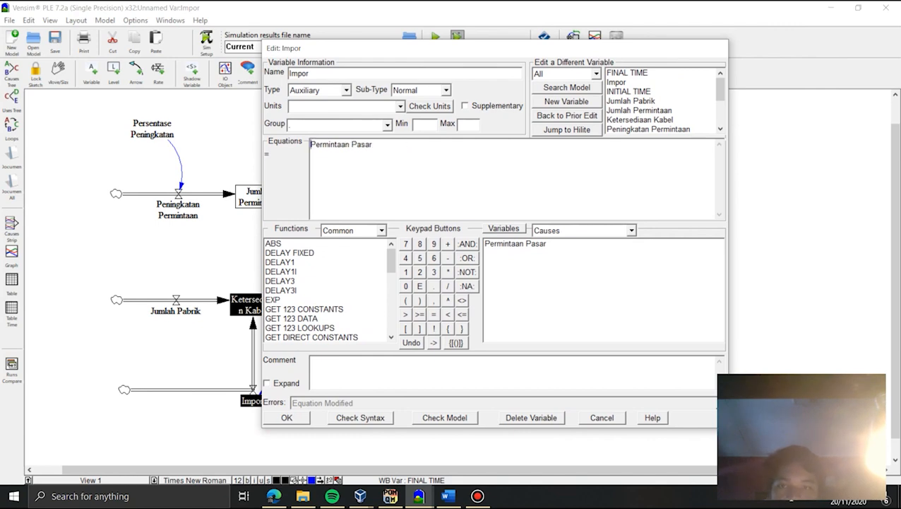
left_click(286, 417)
Step: Try to change the Ketersediaan Kabel equation to Impor+Jumlah Pabrik-Produk Cacat+Jumlah Permintaan
left_click(248, 305)
left_click(433, 145)
left_click(517, 271)
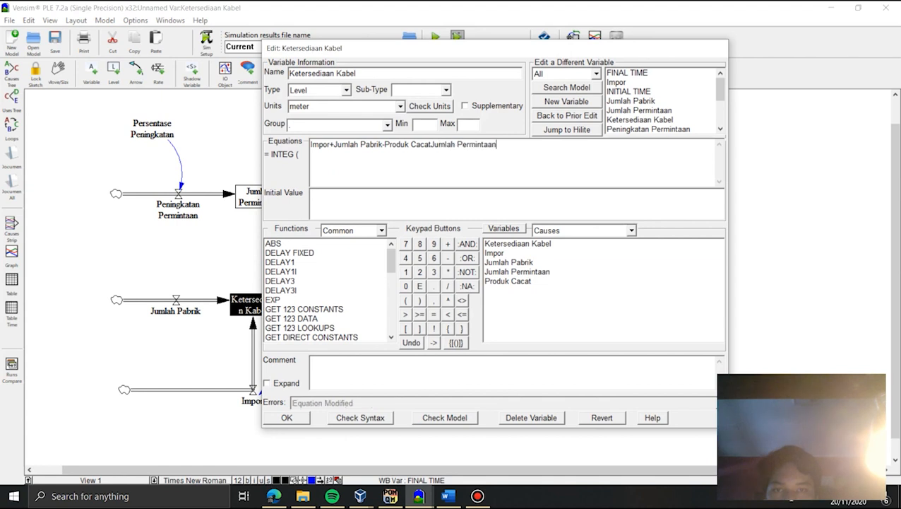
right_click(431, 145)
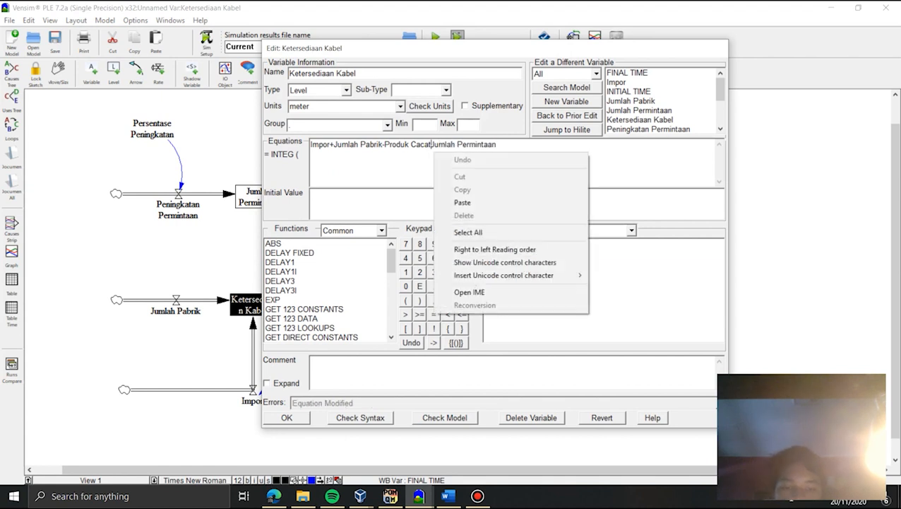
left_click(392, 144)
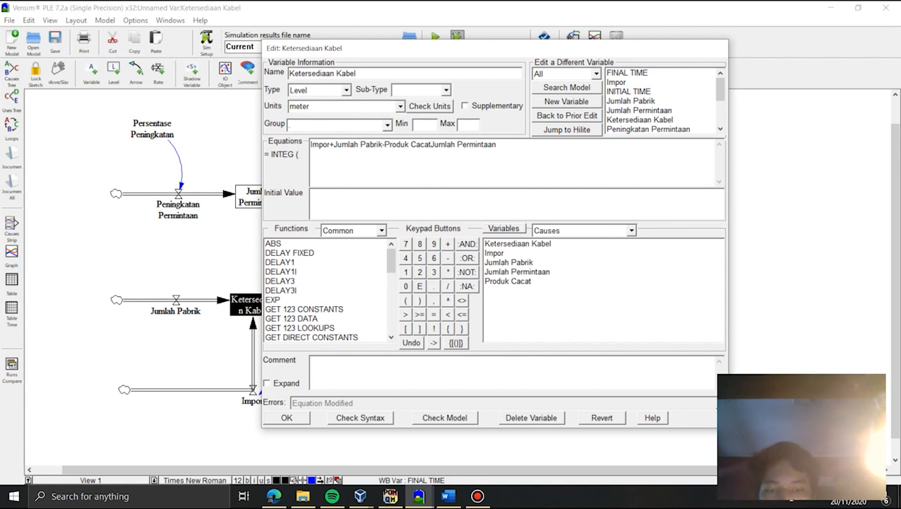
type("+")
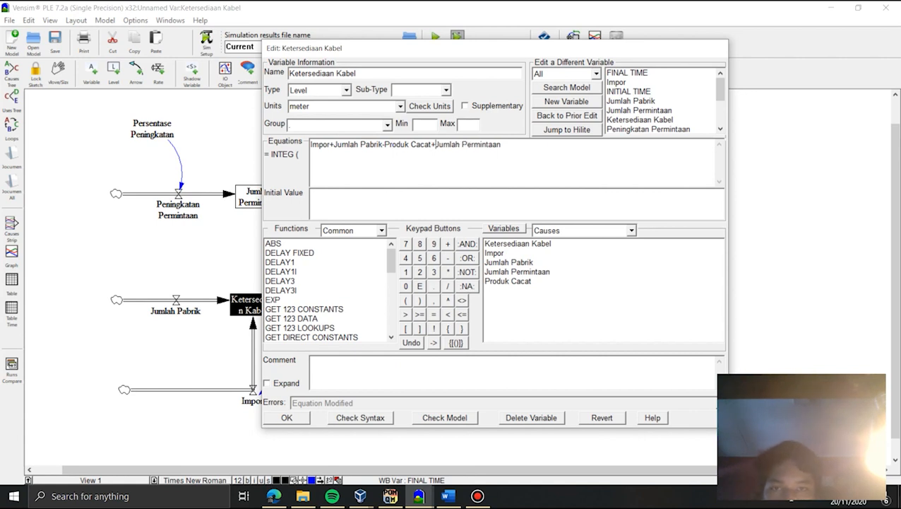
left_click(286, 418)
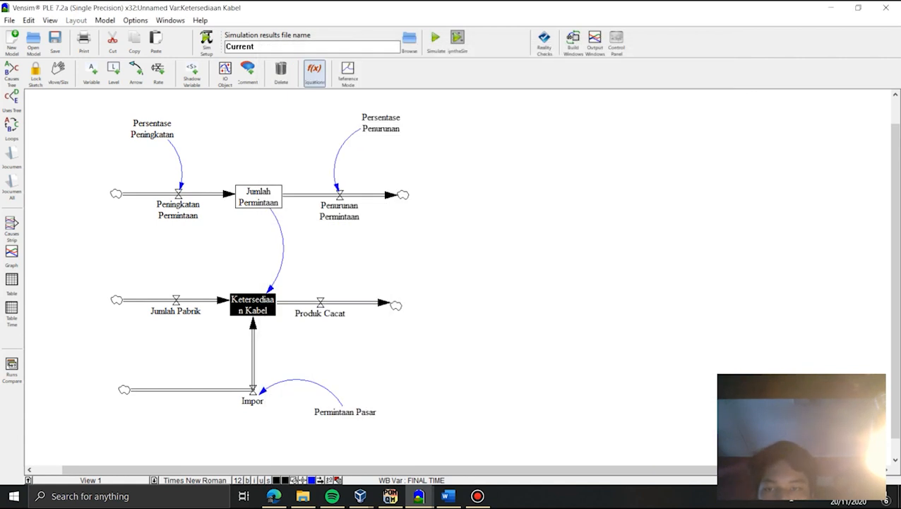
left_click(477, 496)
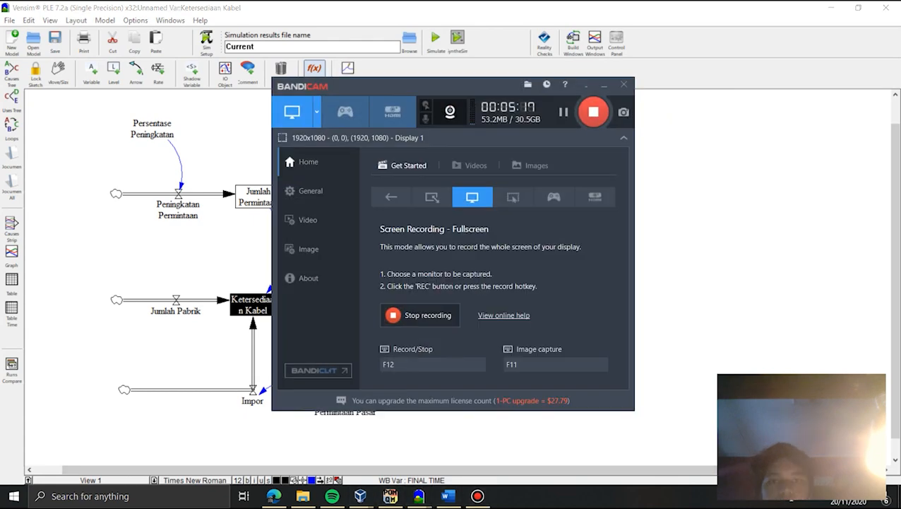
left_click(477, 495)
Step: Set the Ketersediaan Kabel equation to Impor+Jumlah Pabrik-Produk Cacat-Jumlah Permintaan with an initial value of 1000
left_click(251, 304)
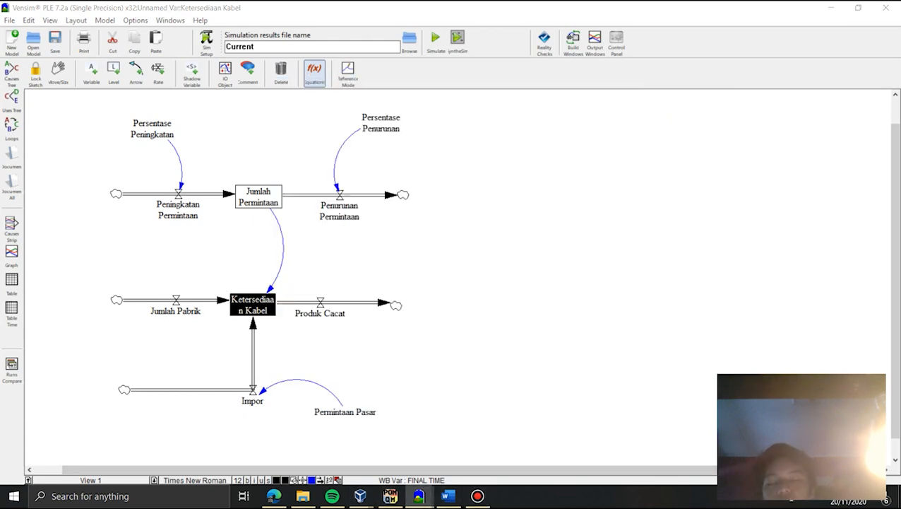
left_click(432, 145)
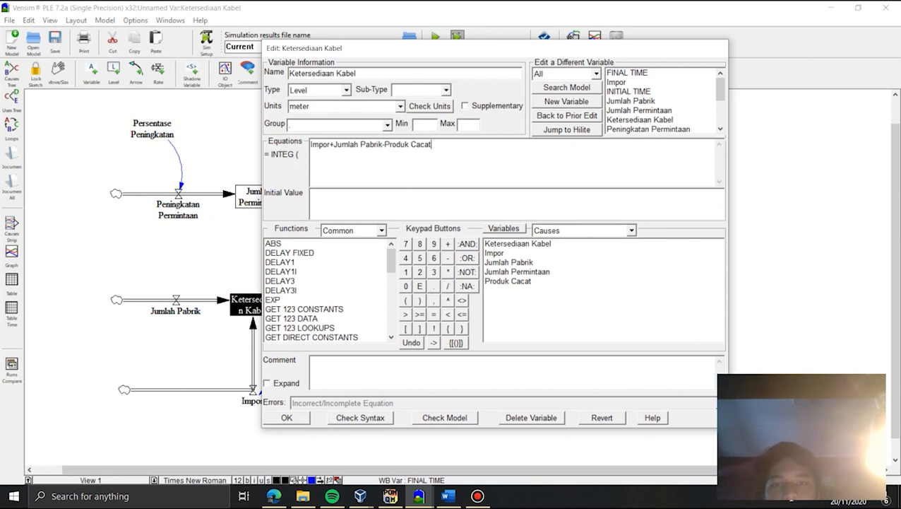
type("-")
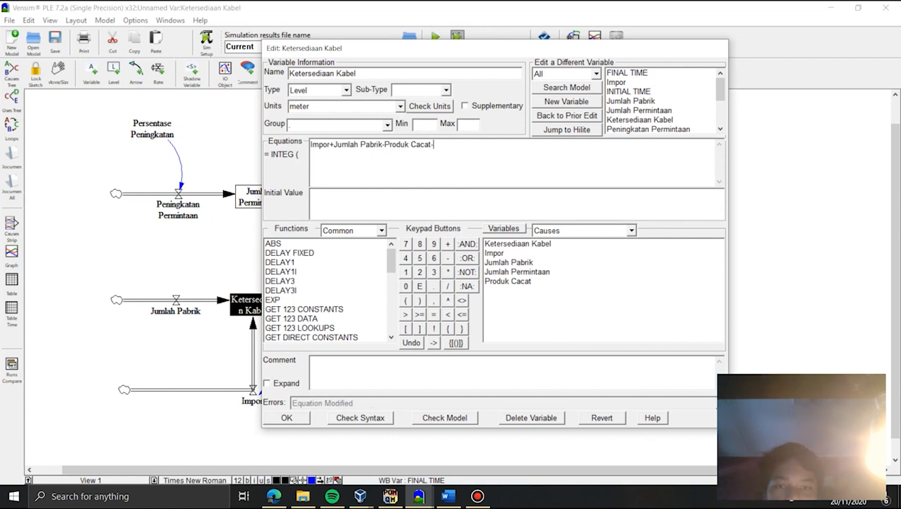
left_click(517, 271)
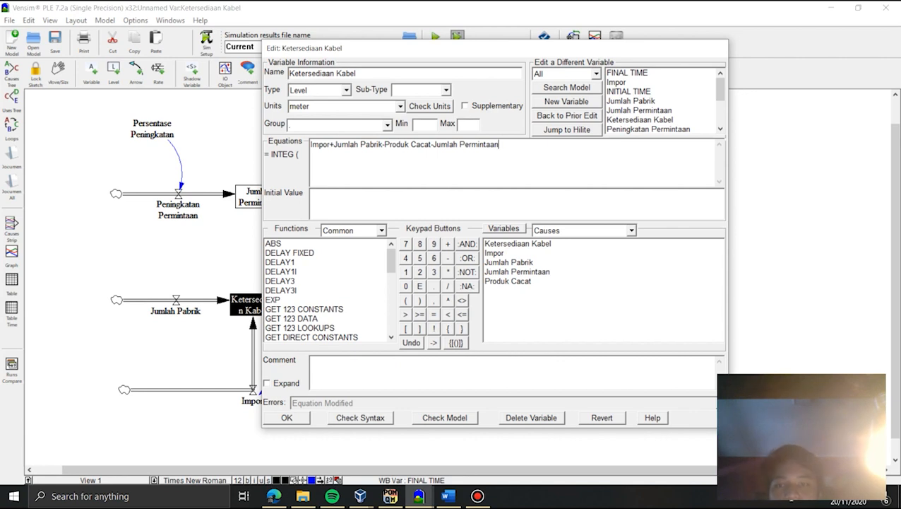
type("1005")
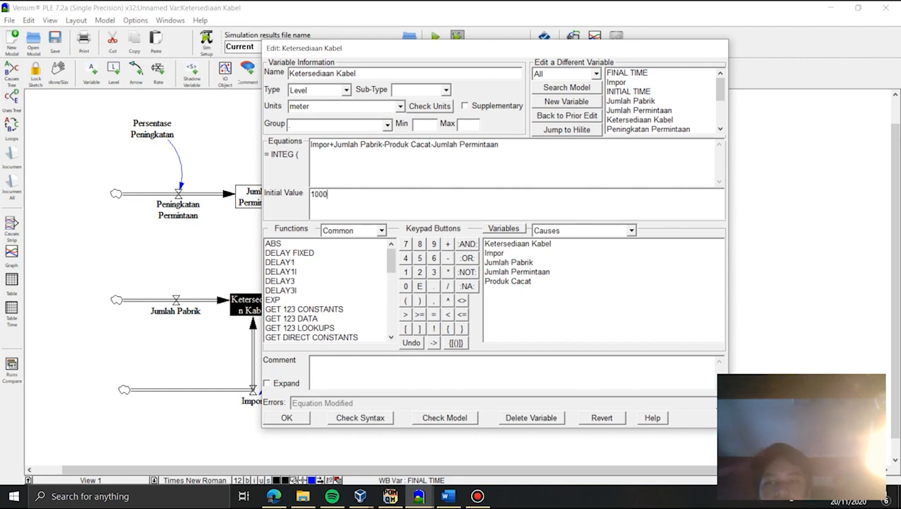
key("Return")
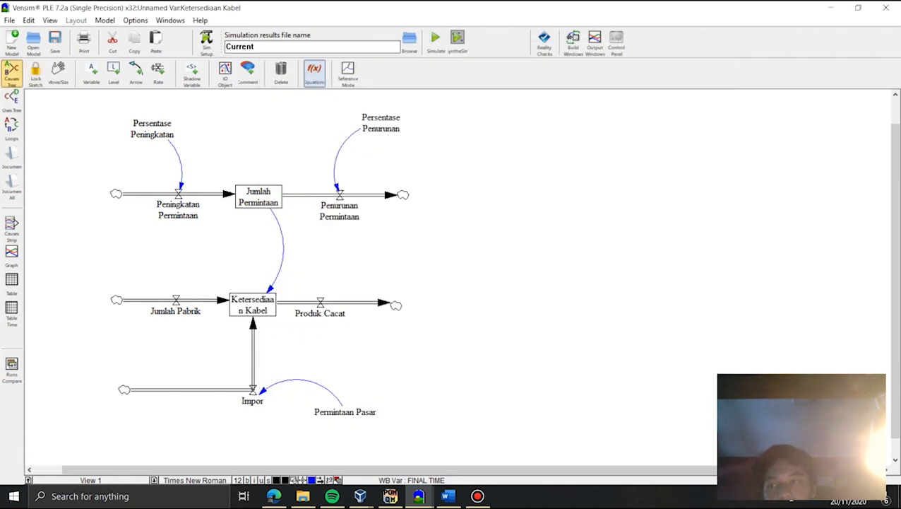
Step: Select the whole diagram and request a graph of its variables, saving the model as test graph
left_click(57, 71)
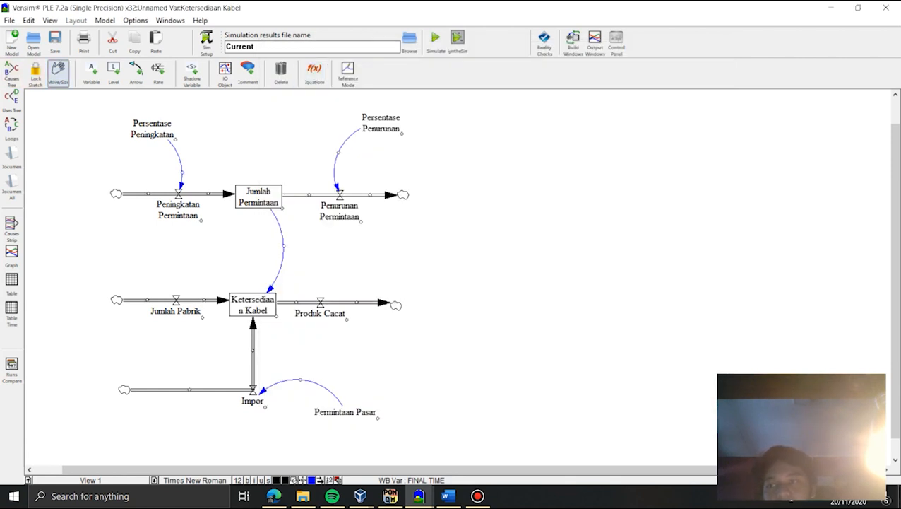
left_click(314, 71)
left_click(58, 72)
left_click_drag(31, 99, 457, 432)
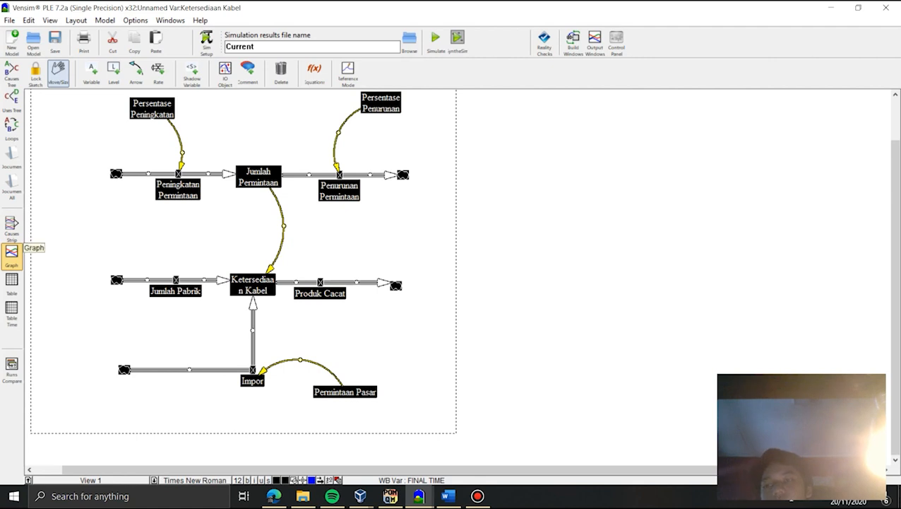
left_click(12, 255)
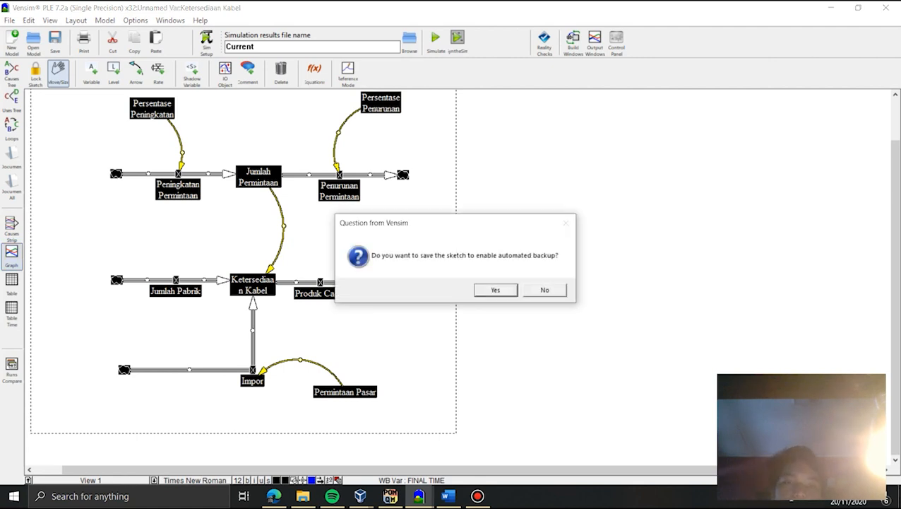
key("Return")
type("test graph")
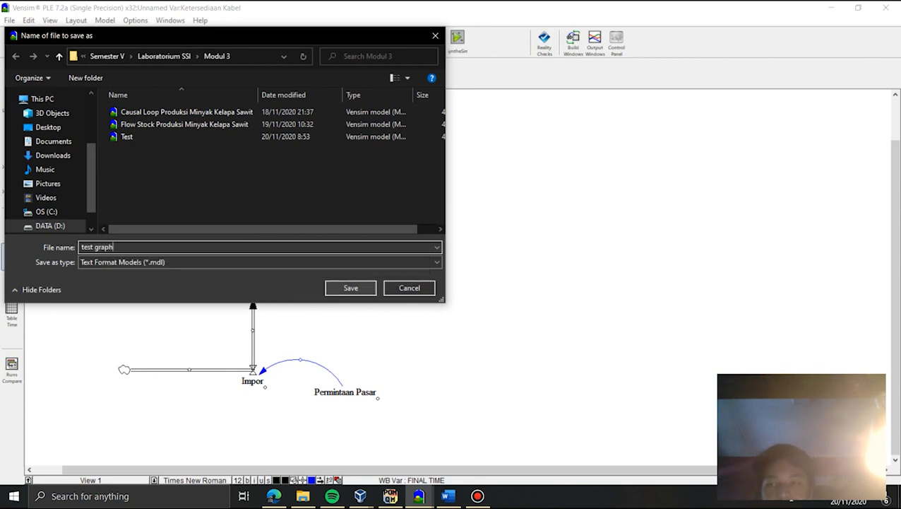
key("Return")
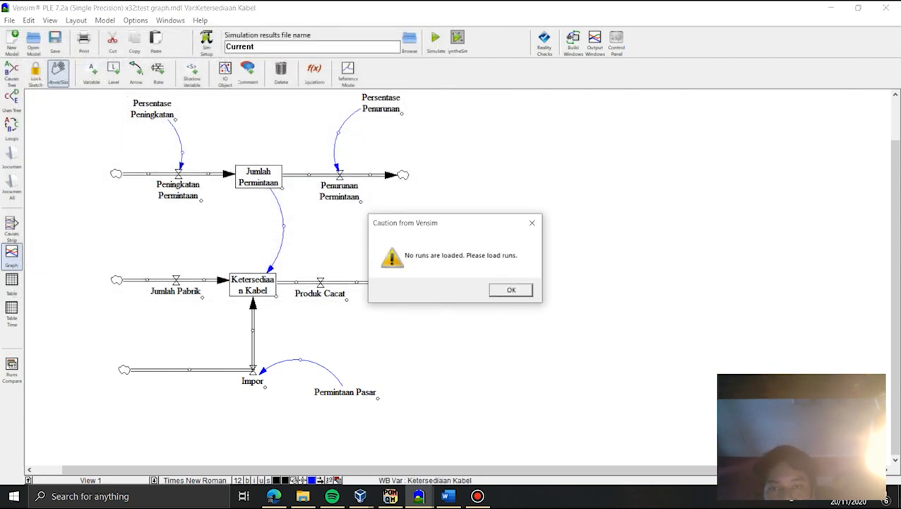
key("Return")
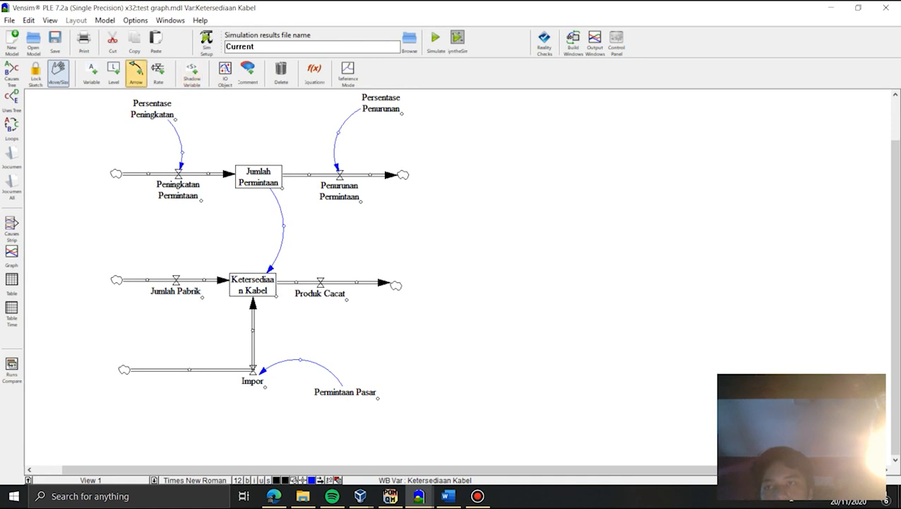
Step: Simulate the model and store the run in a new dataset named test
left_click(435, 39)
key("Return")
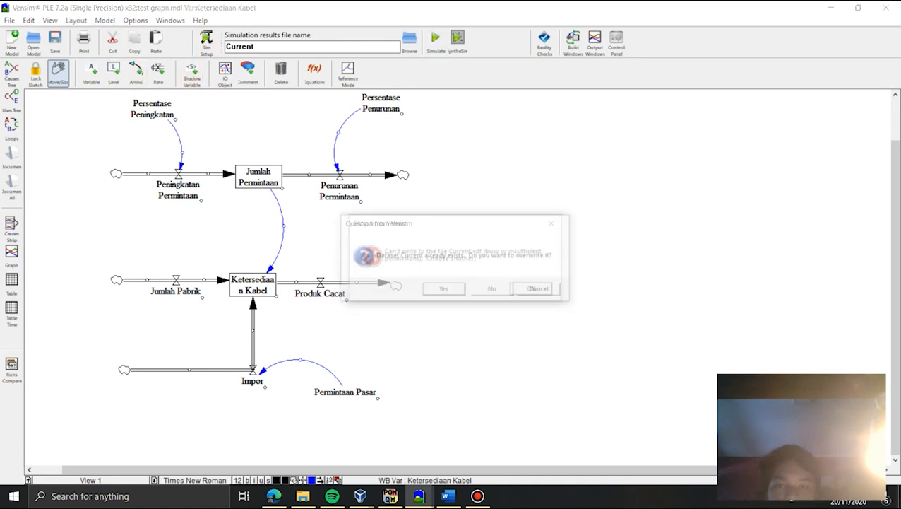
key("Return")
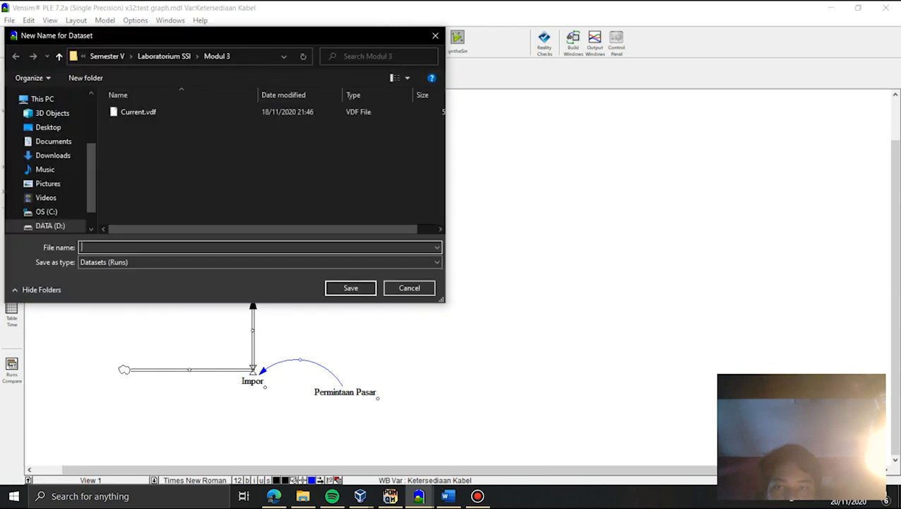
type("test")
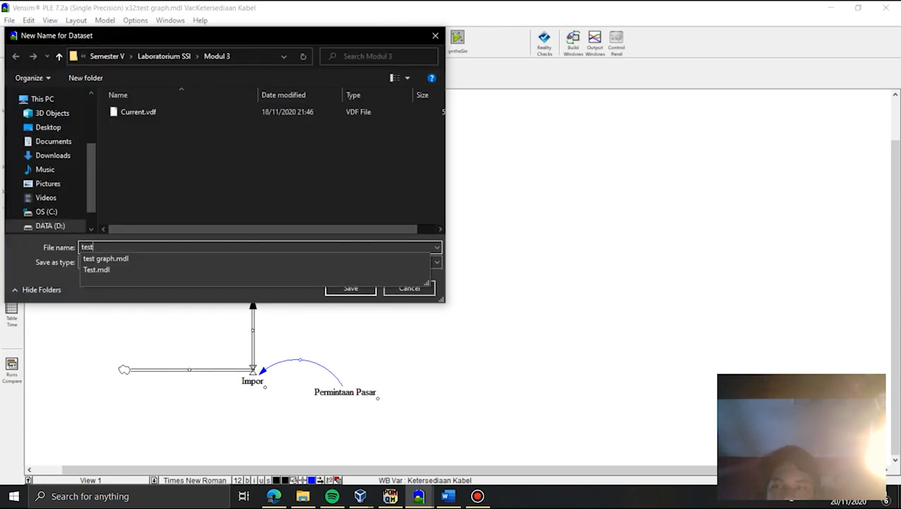
key("Return")
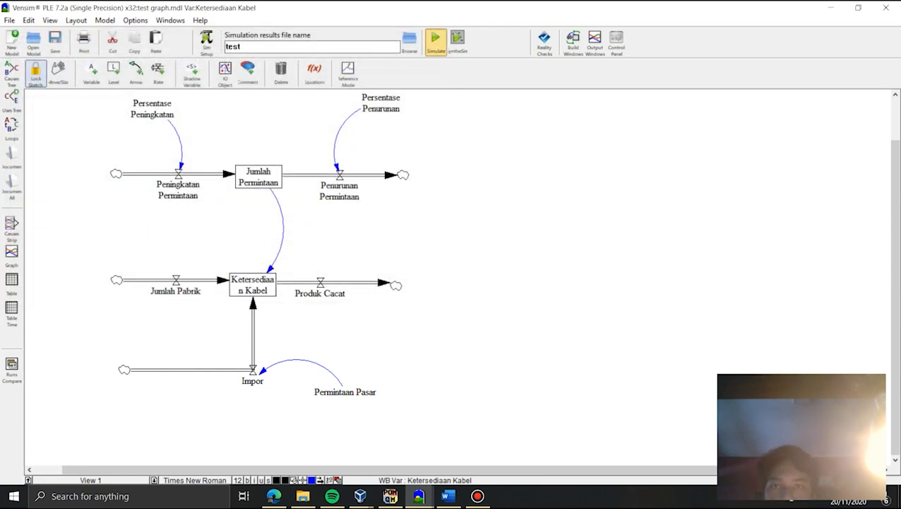
left_click(435, 39)
key("Return")
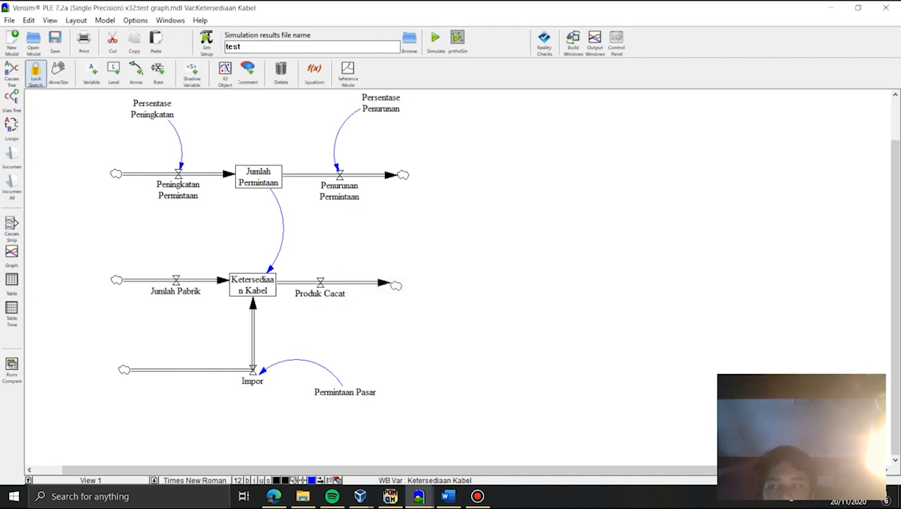
Step: Select the whole diagram and graph all its variables for the test run
left_click_drag(93, 120, 91, 114)
left_click(12, 255)
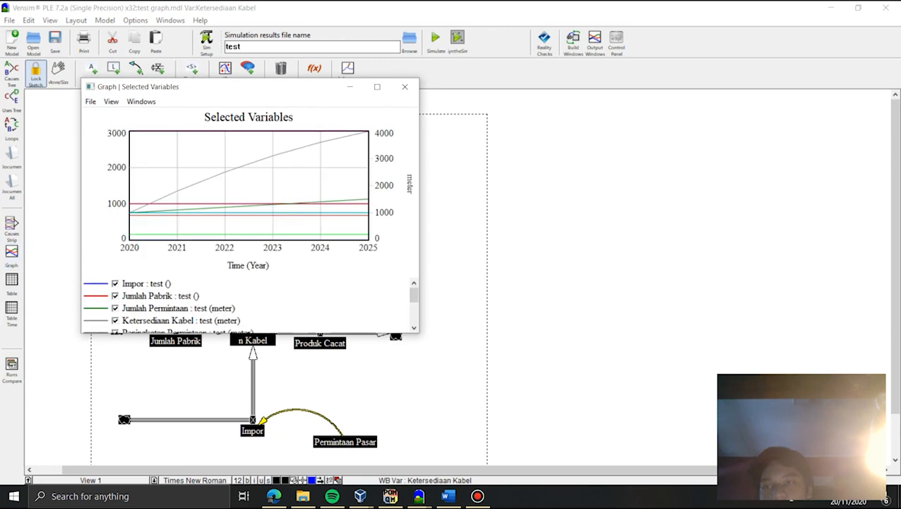
left_click_drag(247, 87, 286, 76)
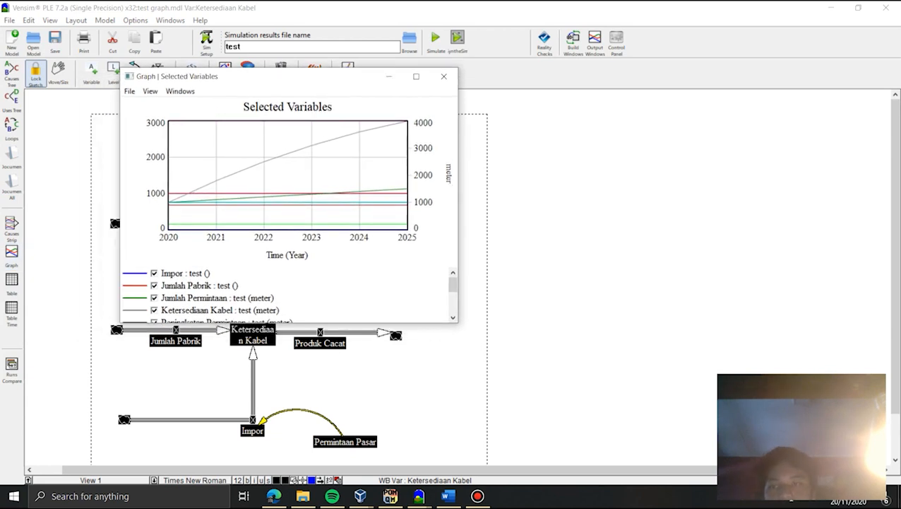
Step: Examine the early part of the plotted curves in the Selected Variables graph at different magnifications
left_click_drag(185, 180, 189, 184)
mouse_move(242, 182)
left_mouse_down()
mouse_move(244, 191)
mouse_move(249, 171)
left_mouse_up()
scroll(263, 175, "down", 5)
scroll(288, 175, "down", 6)
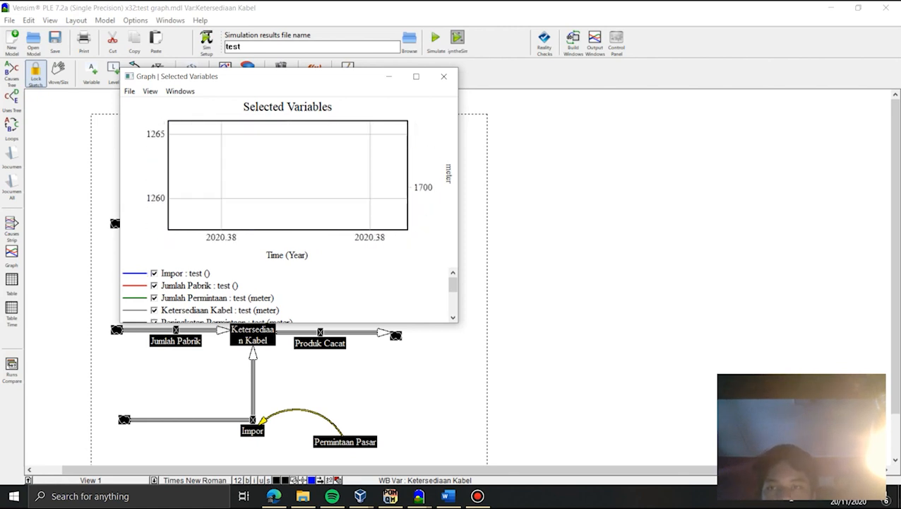
scroll(287, 175, "down", 6)
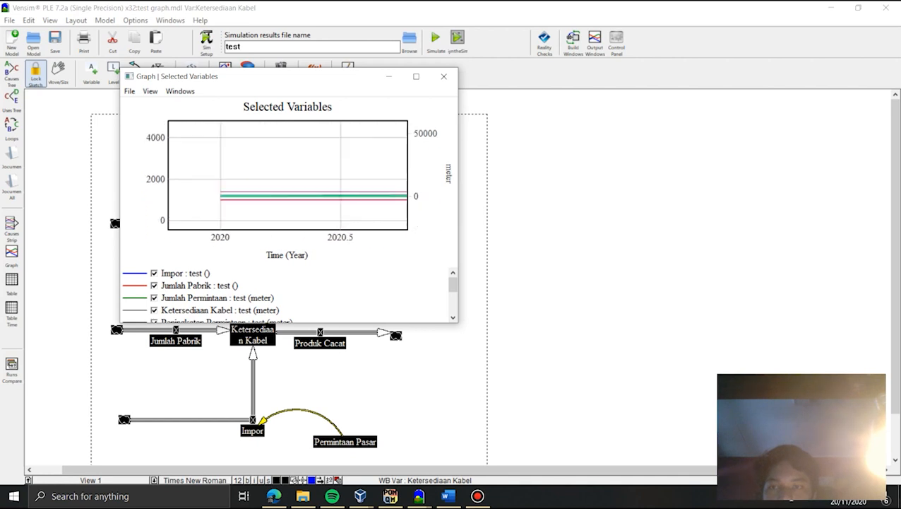
scroll(287, 175, "up", 4)
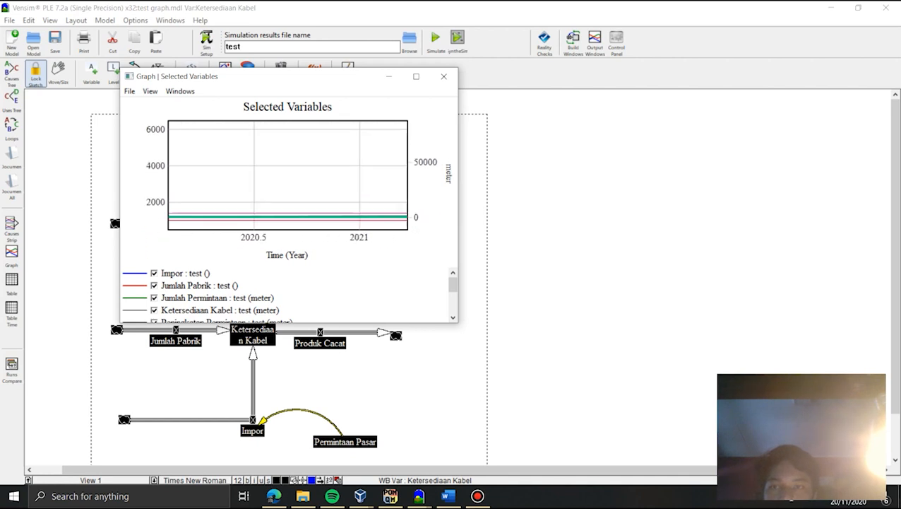
Step: Close the magnified graph, graph the selected variables of the test run again, and review the full 2020–2025 range and legend
left_click(443, 77)
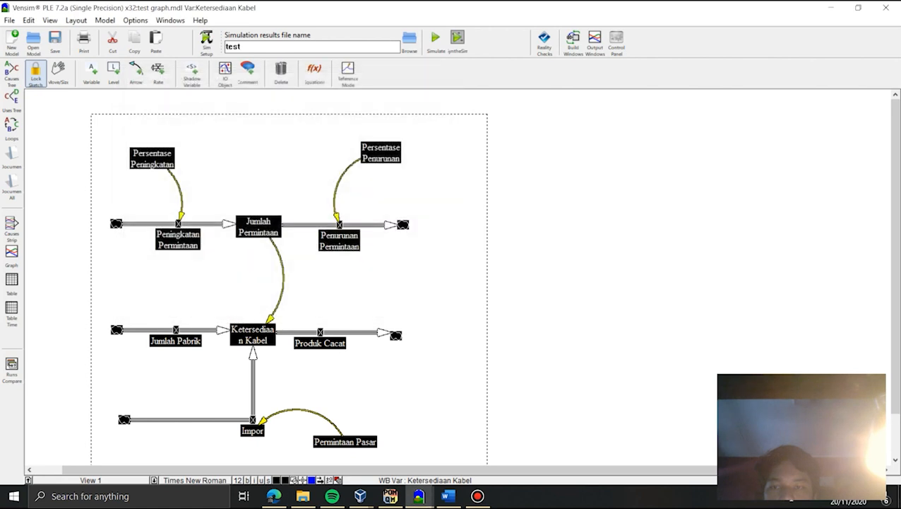
left_click(11, 251)
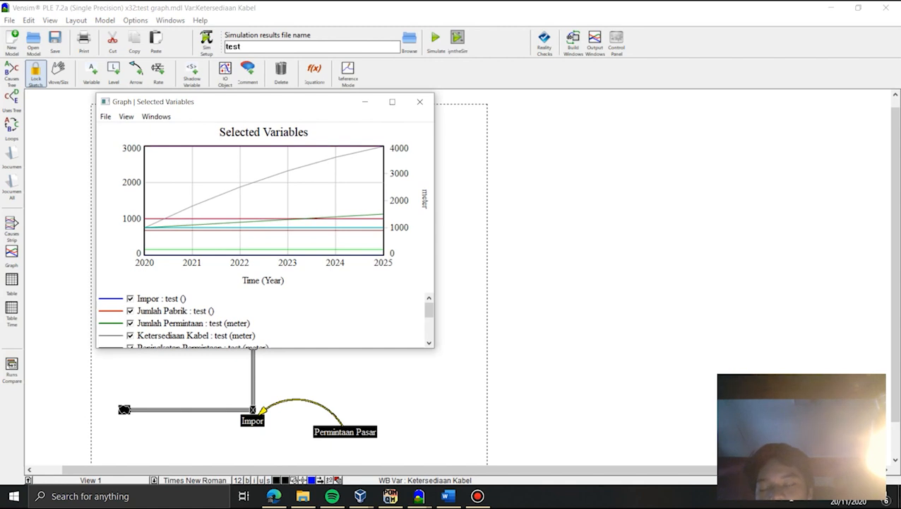
scroll(314, 222, "down", 1)
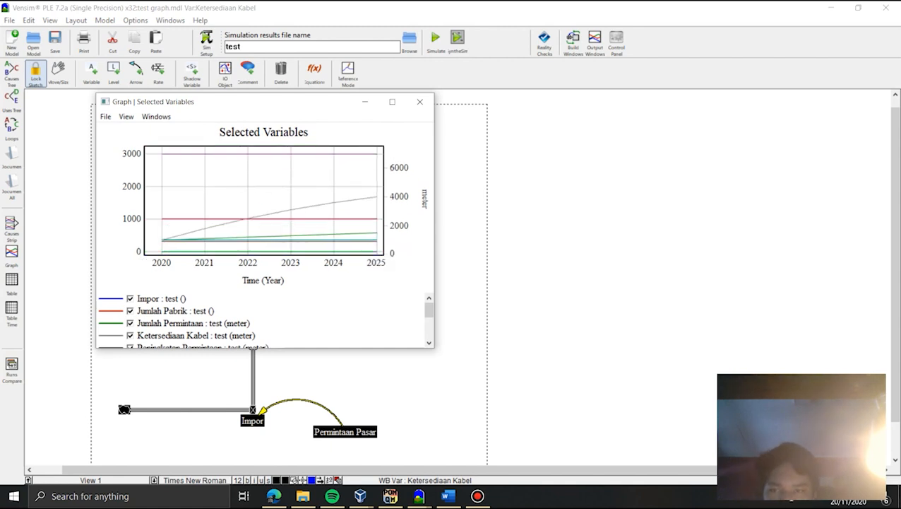
scroll(263, 318, "down", 3)
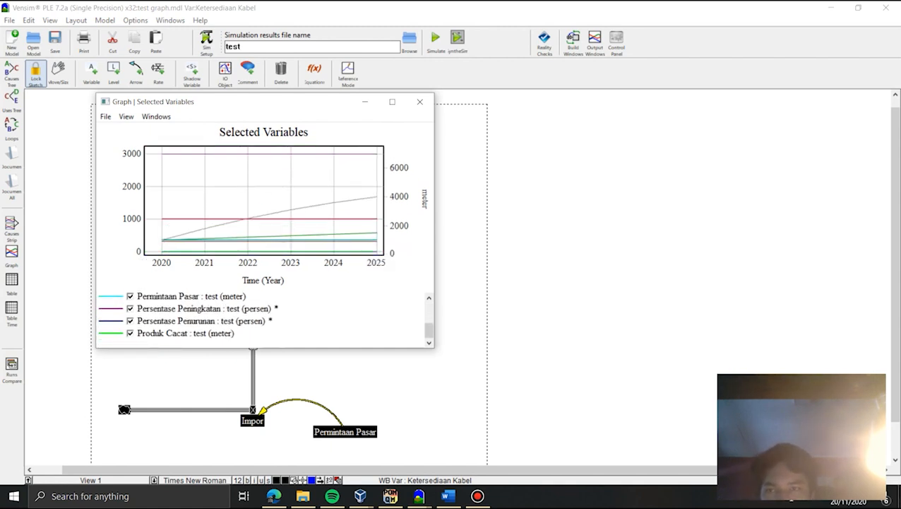
scroll(212, 329, "up", 1)
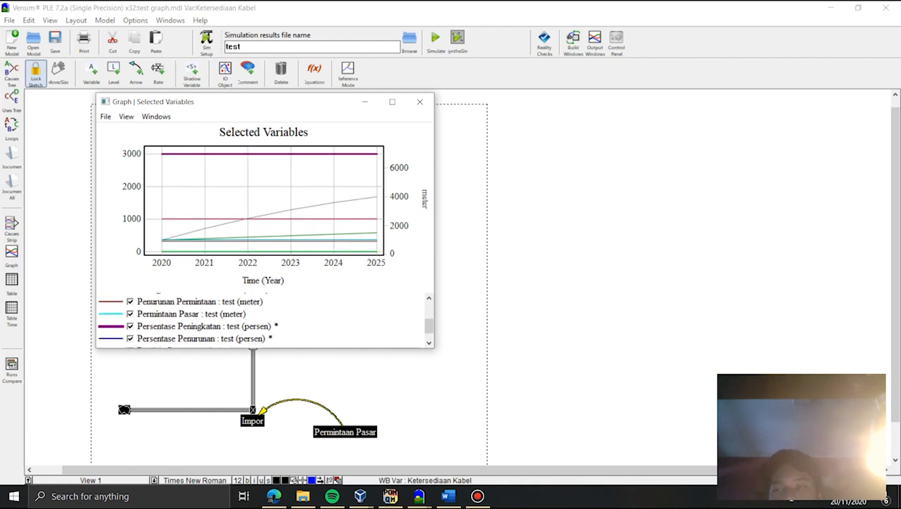
scroll(212, 323, "up", 3)
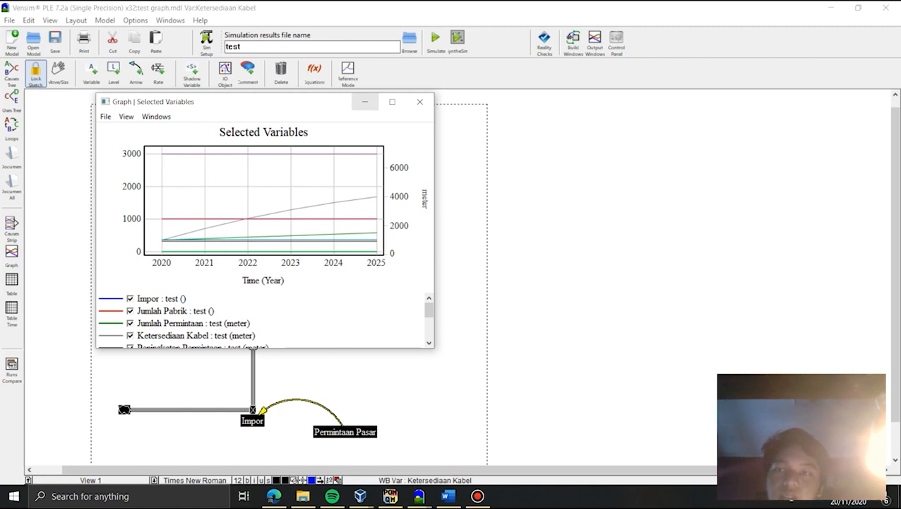
Step: Minimize the graph and tabulate the selected variables for the test run, moving the table slightly lower over the diagram
left_click(364, 101)
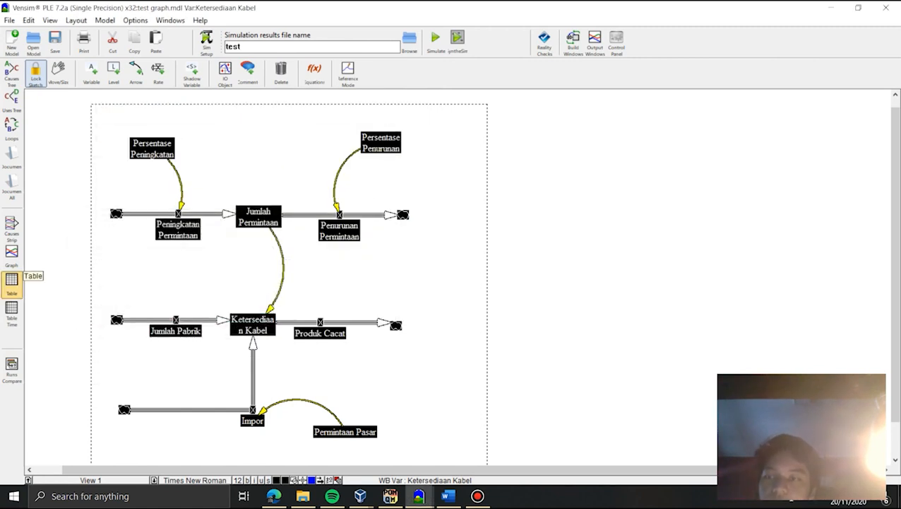
left_click(11, 281)
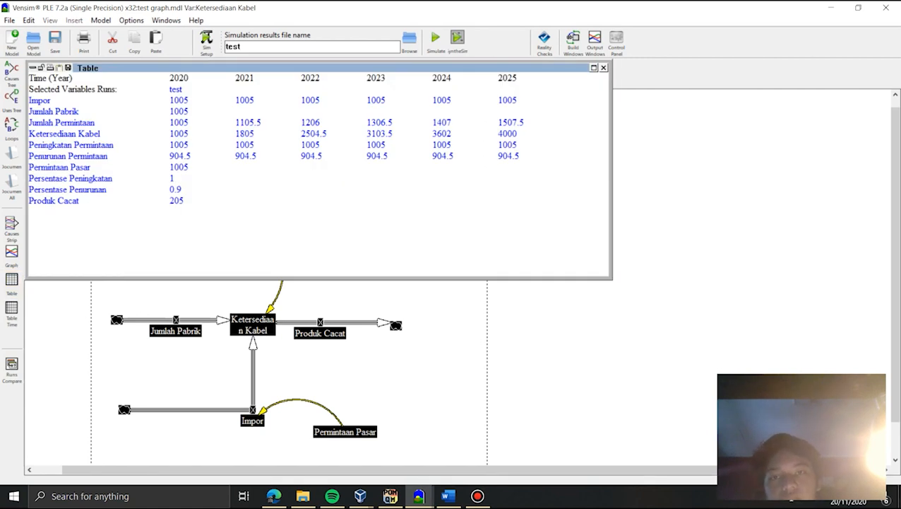
left_click_drag(296, 67, 318, 106)
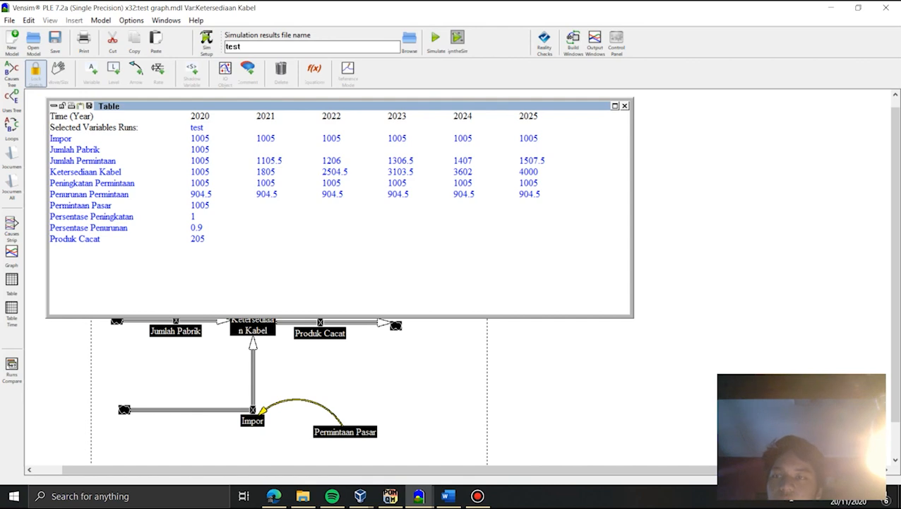